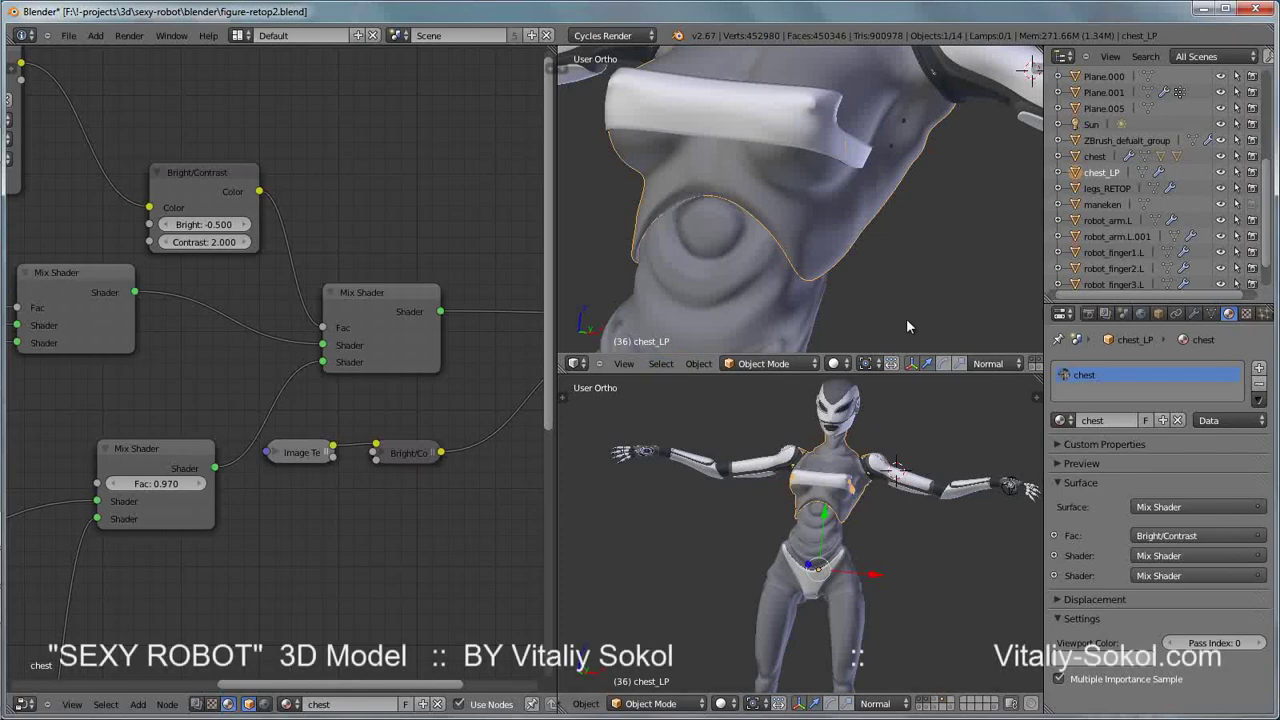
# Show the textured robot's scene layers and switch the lower view to Rendered shading
pyautogui.moveTo(700, 420)
pyautogui.mouseDown(button='middle')
pyautogui.moveTo(820, 490)
pyautogui.moveTo(914, 523)
pyautogui.mouseUp(button='middle')
pyautogui.scroll(4, 824, 498)
pyautogui.click(937, 703)
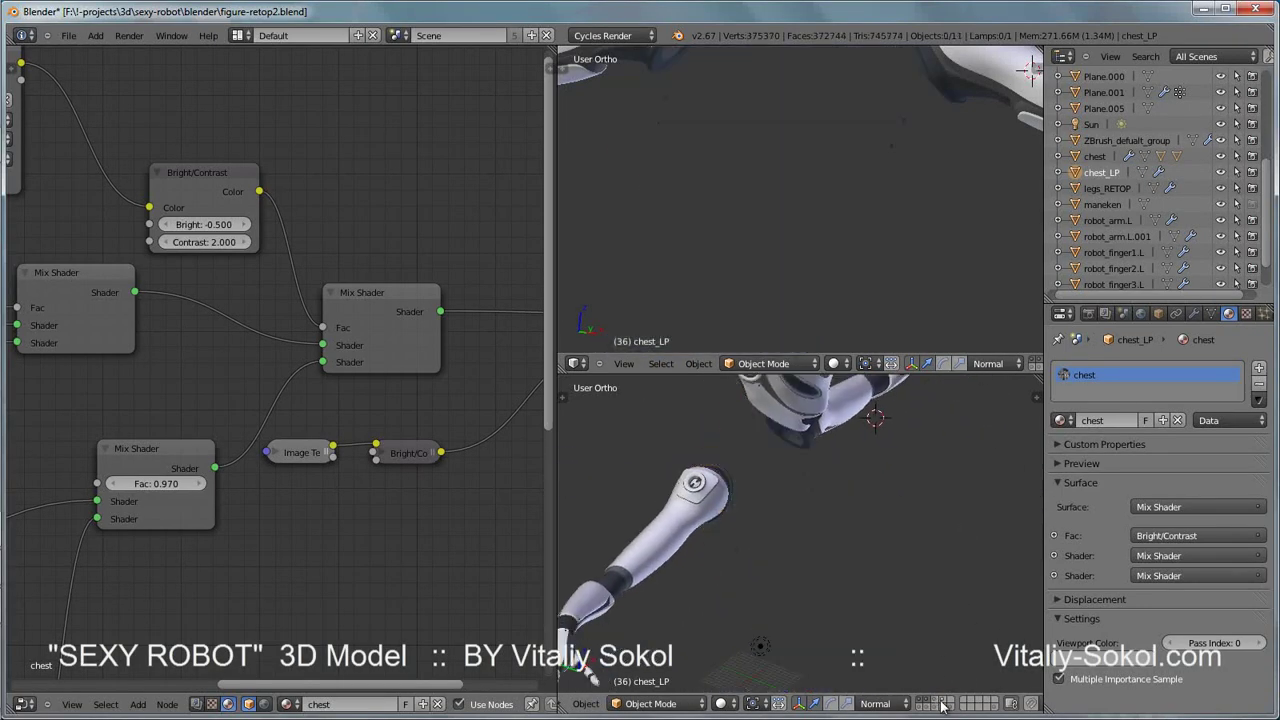
pyautogui.keyDown('shift'); pyautogui.click(943, 705); pyautogui.keyUp('shift')
pyautogui.moveTo(850, 600)
pyautogui.mouseDown(button='middle')
pyautogui.moveTo(768, 516)
pyautogui.moveTo(730, 670)
pyautogui.mouseUp(button='middle')
pyautogui.press('Return')
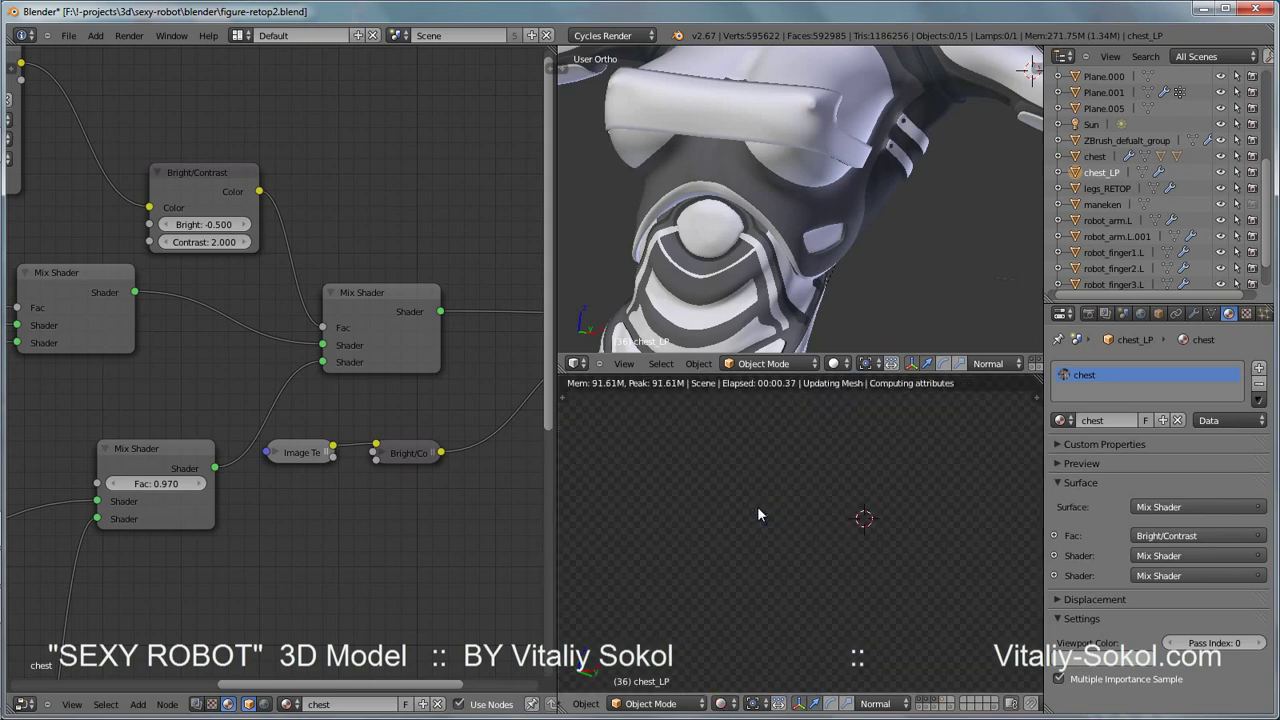
# Enlarge the viewports into the node editor area and orbit the rendered robot to its front
pyautogui.moveTo(548, 325); pyautogui.dragTo(456, 325)
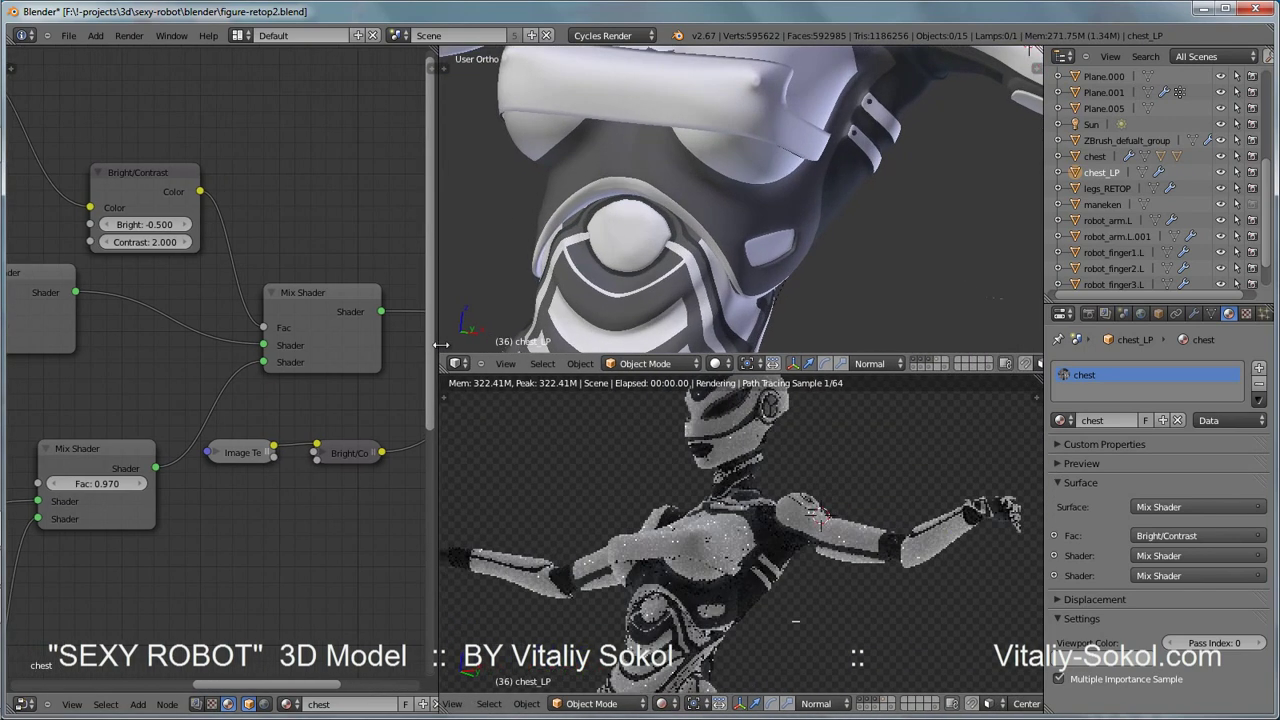
pyautogui.moveTo(750, 356); pyautogui.dragTo(750, 259)
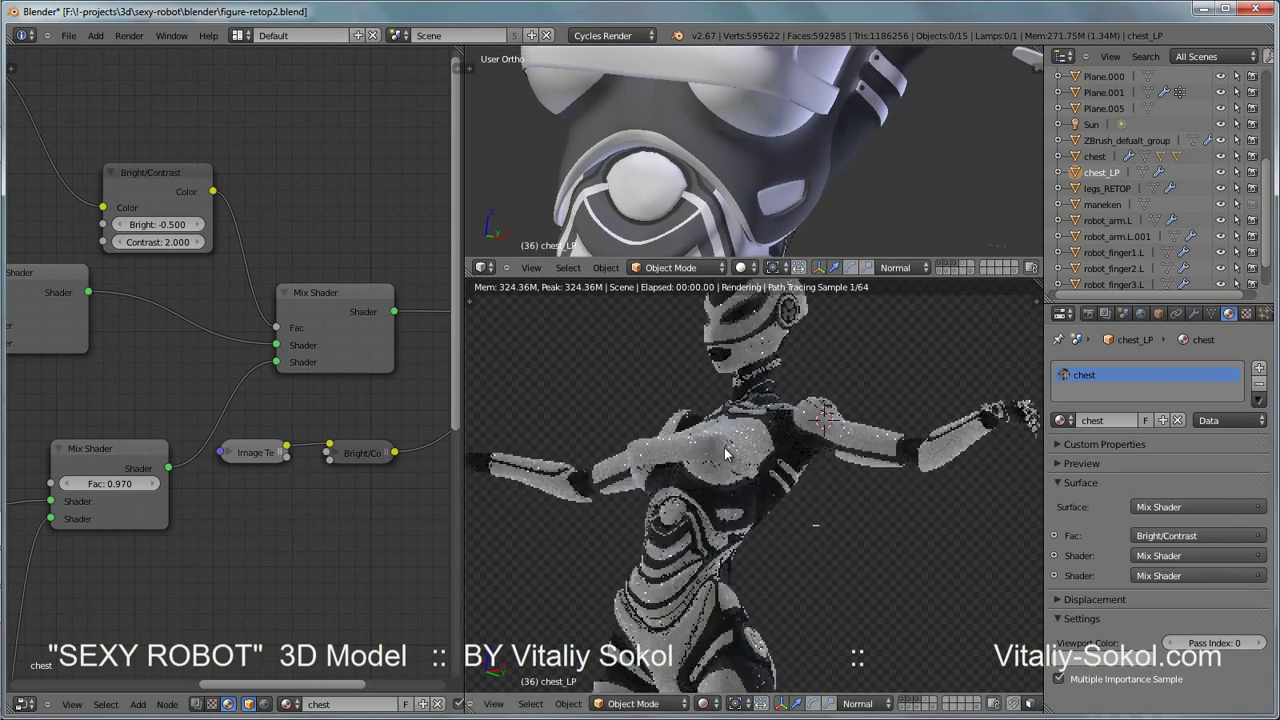
pyautogui.moveTo(751, 449)
pyautogui.mouseDown(button='middle')
pyautogui.moveTo(570, 450)
pyautogui.moveTo(600, 462)
pyautogui.mouseUp(button='middle')
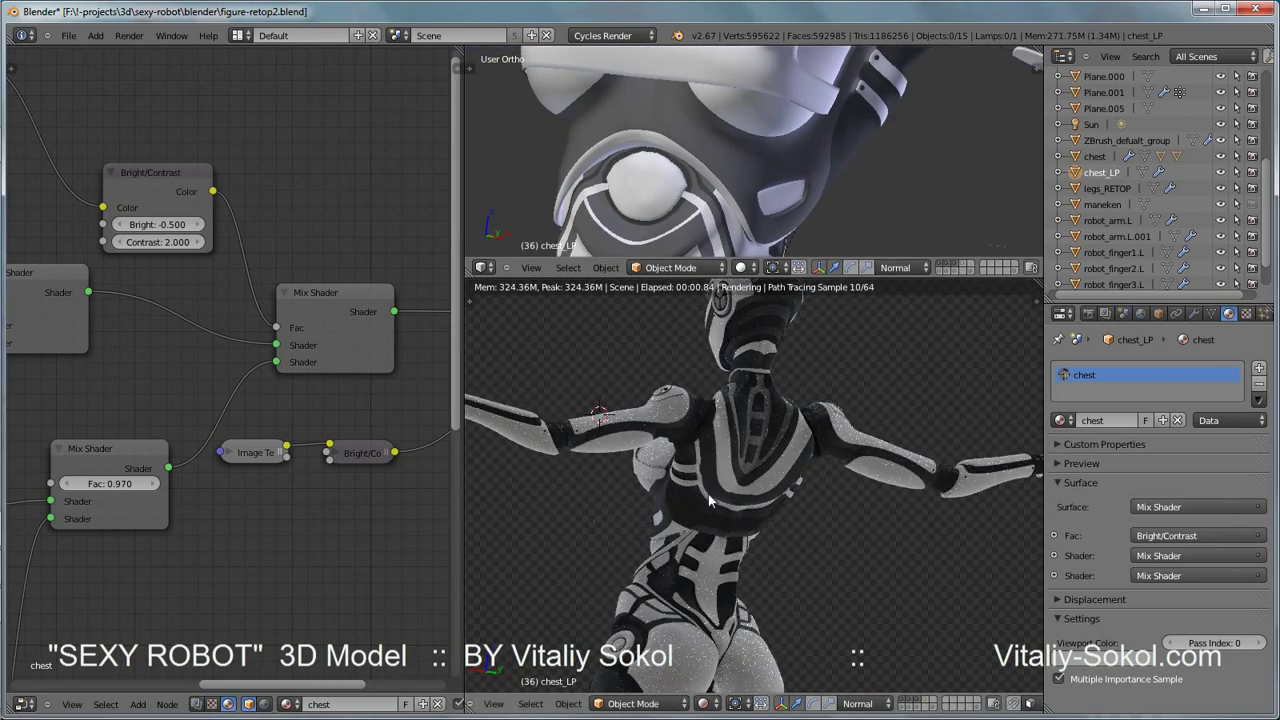
pyautogui.moveTo(679, 510)
pyautogui.mouseDown(button='middle')
pyautogui.moveTo(926, 491)
pyautogui.moveTo(773, 468)
pyautogui.moveTo(724, 493)
pyautogui.mouseUp(button='middle')
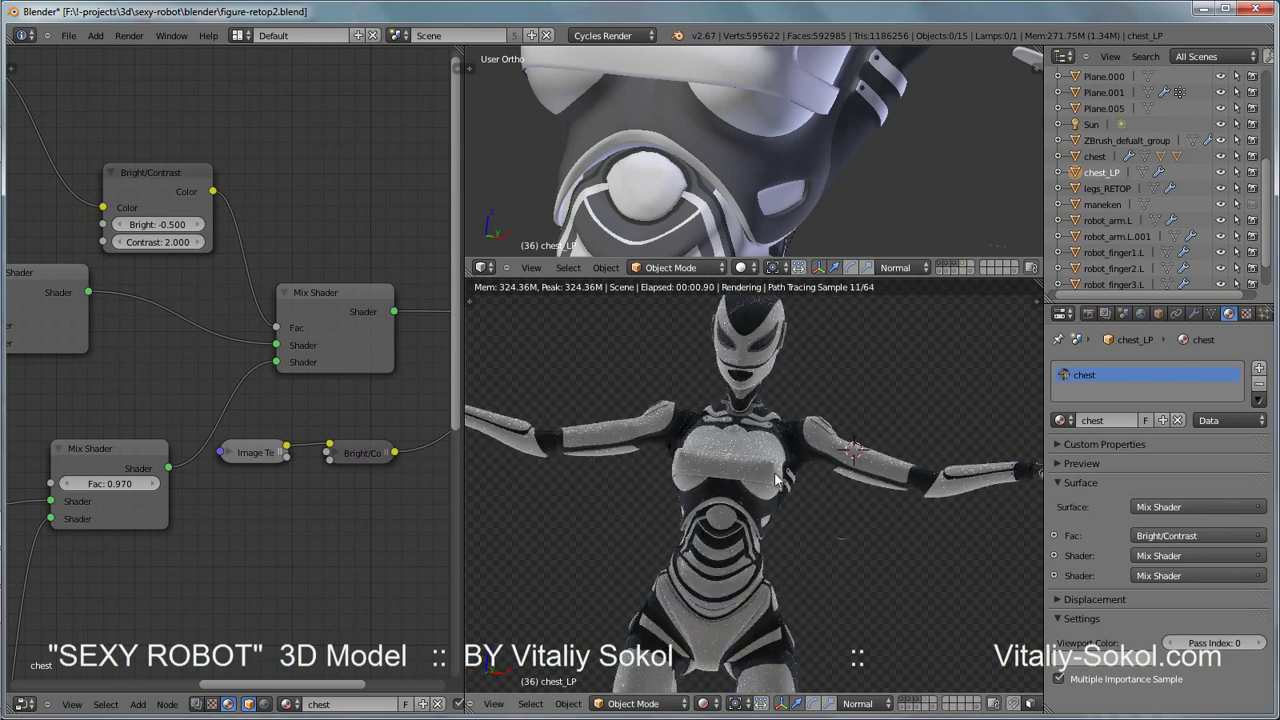
# Check the viewport properties sidebar, then select the Plane object
pyautogui.press('n')
pyautogui.scroll(-3, 970, 538)
pyautogui.scroll(-3, 964, 494)
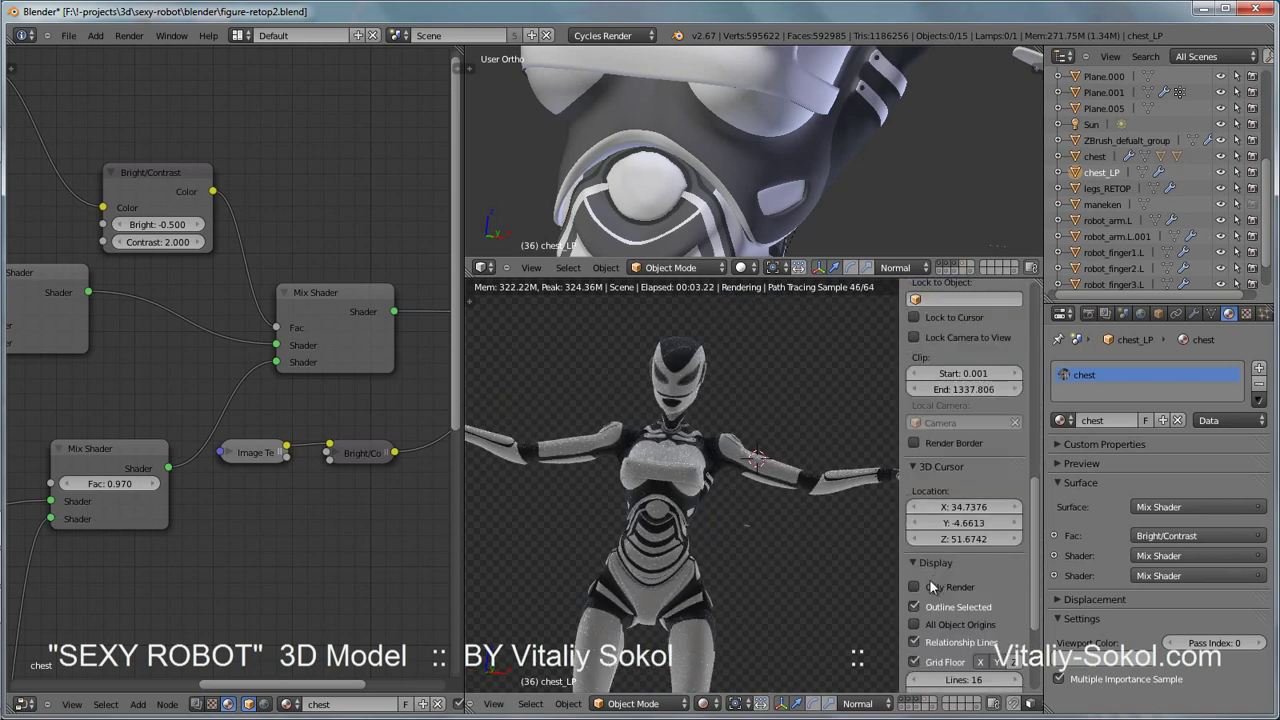
pyautogui.press('n')
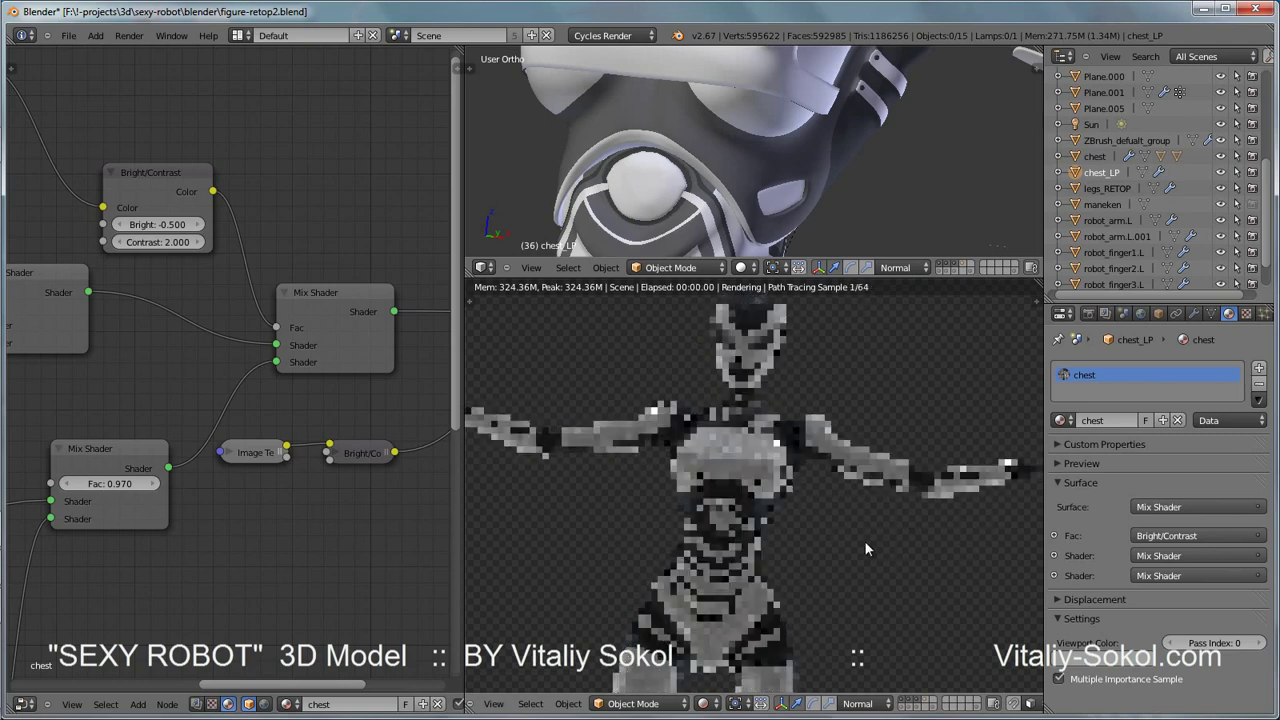
pyautogui.rightClick(884, 498)
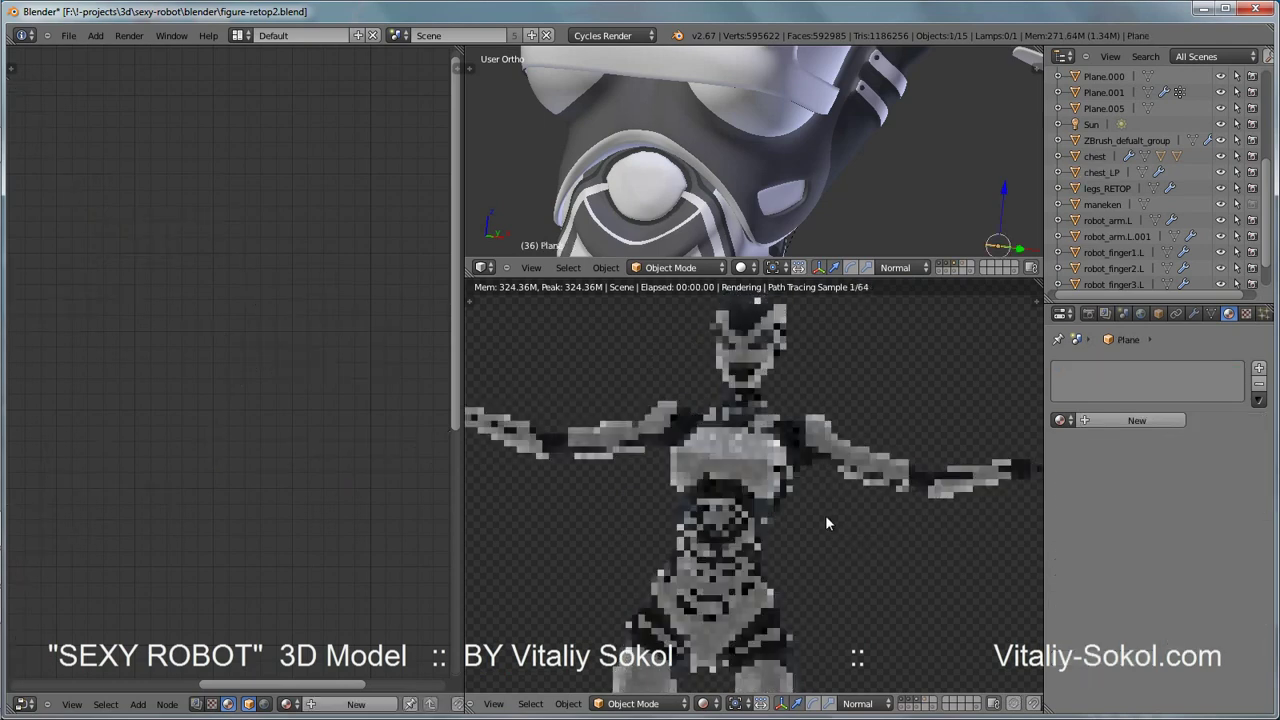
# Select legs_RETOP and move it along the X axis
pyautogui.rightClick(747, 530)
pyautogui.press('g')
pyautogui.press('x')
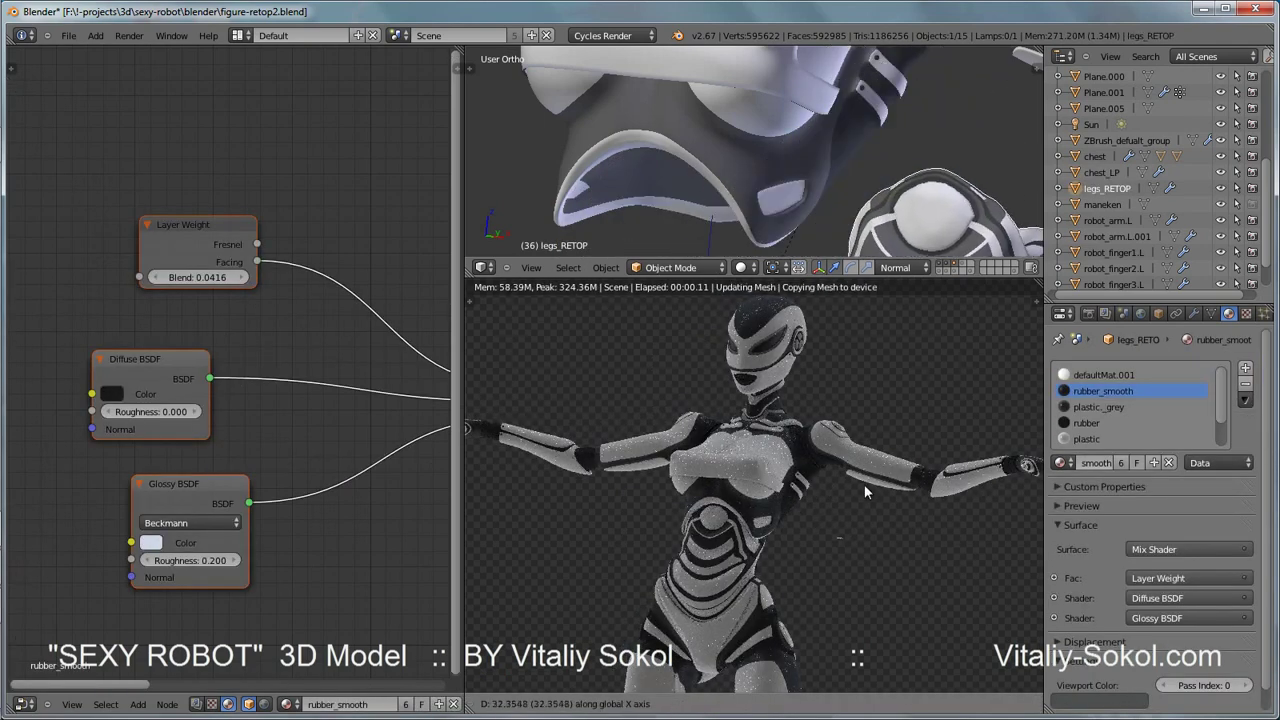
pyautogui.click(864, 484)
pyautogui.moveTo(864, 528); pyautogui.dragTo(841, 517, button='middle')
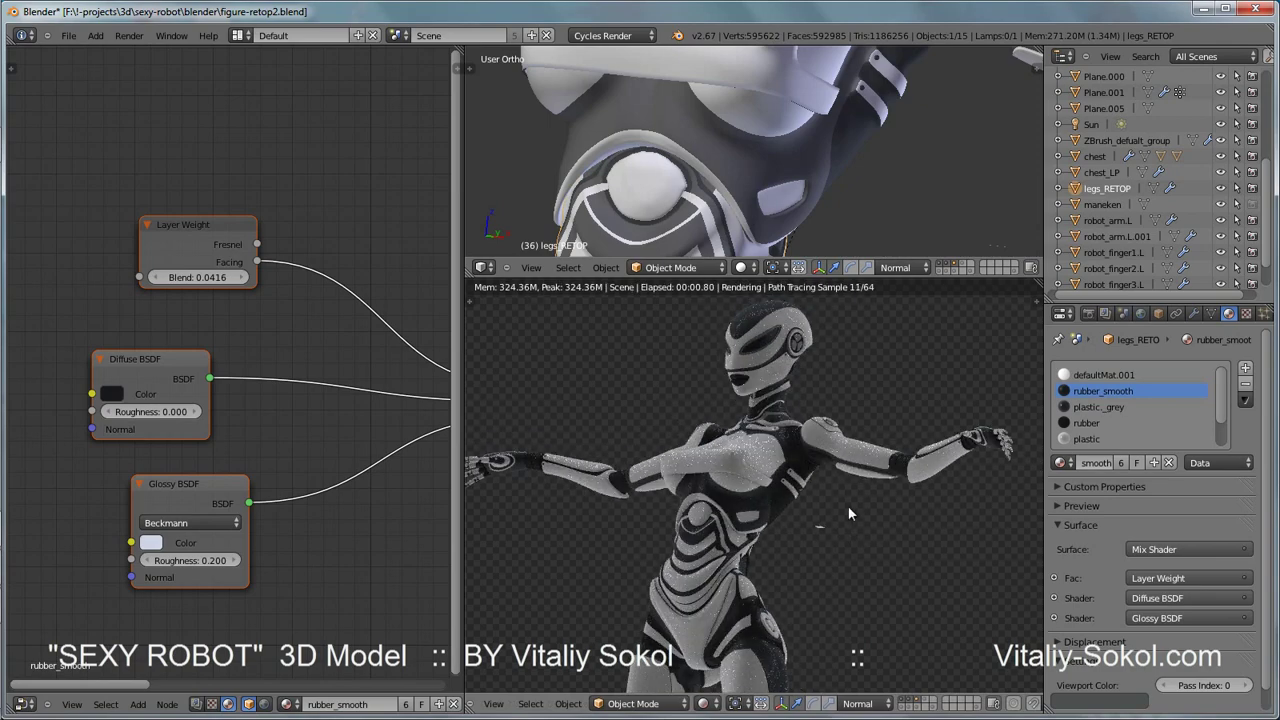
pyautogui.scroll(2, 843, 503)
# In Render settings, turn Film Transparent off and back on while comparing the rendered robot
pyautogui.click(1089, 314)
pyautogui.scroll(-3, 1109, 500)
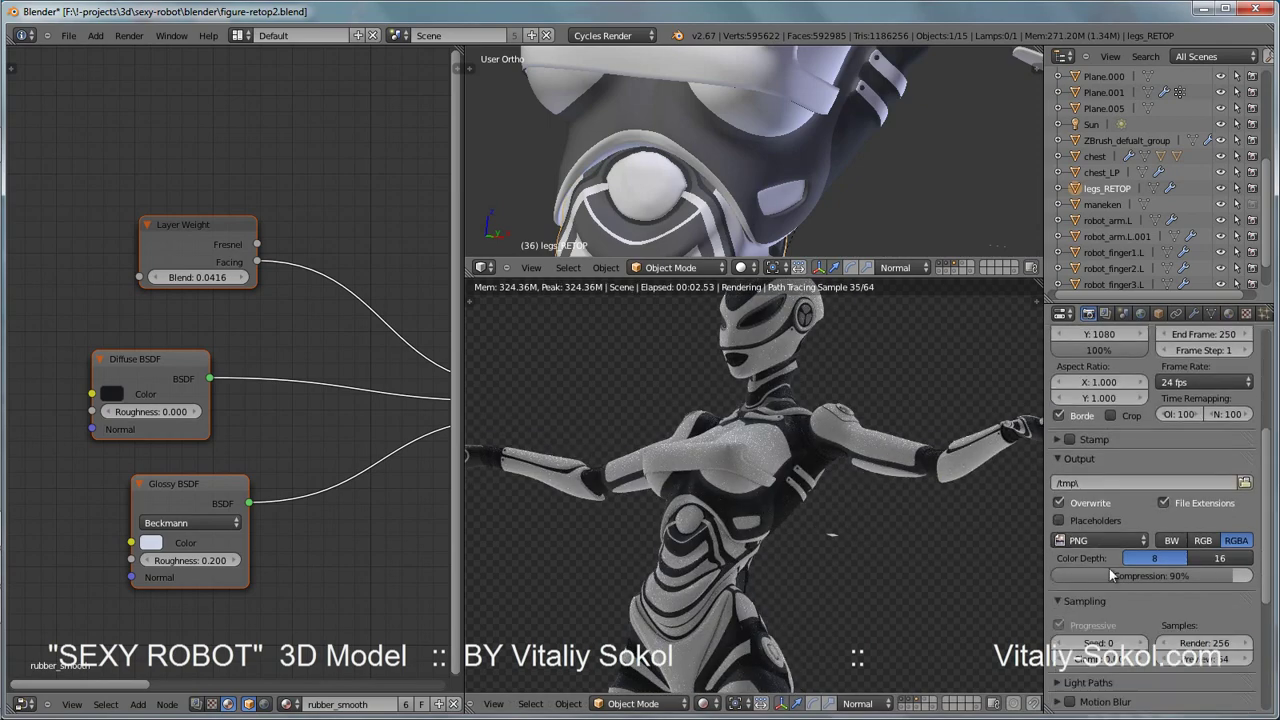
pyautogui.scroll(-3, 1100, 560)
pyautogui.scroll(-2, 1066, 564)
pyautogui.click(1059, 607)
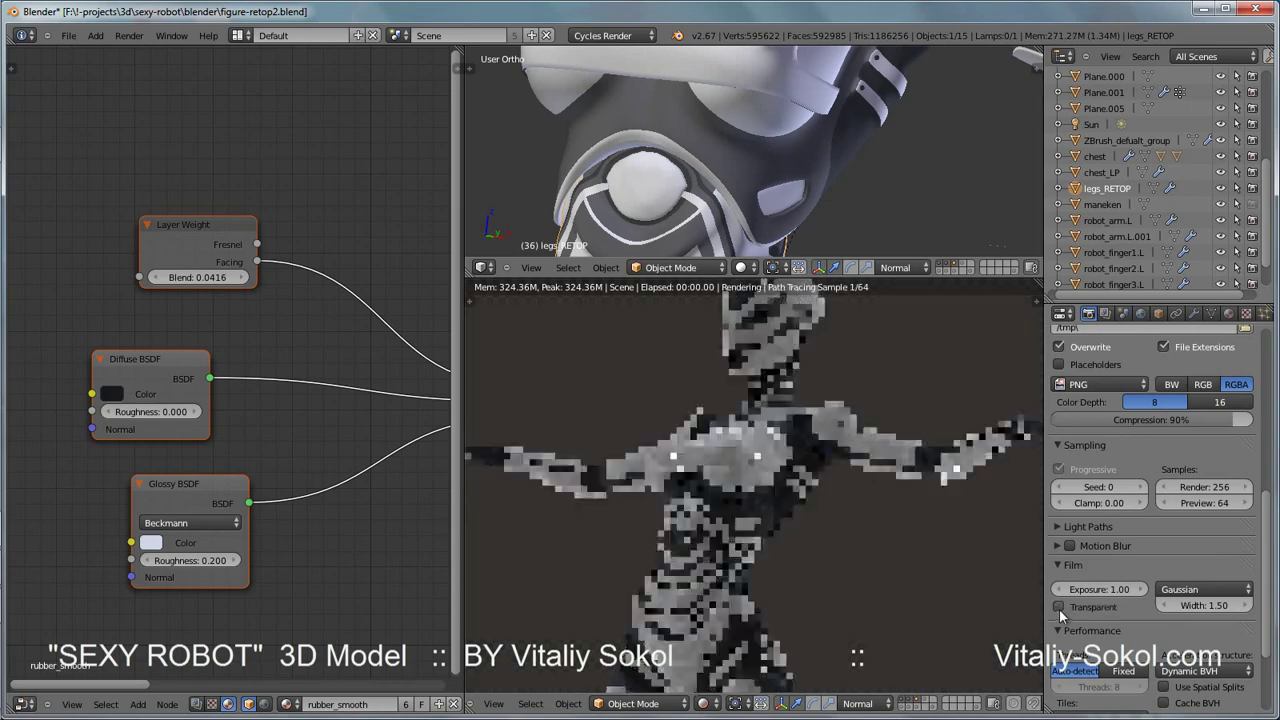
pyautogui.moveTo(896, 571)
pyautogui.mouseDown(button='middle')
pyautogui.moveTo(960, 544)
pyautogui.moveTo(969, 506)
pyautogui.moveTo(902, 448)
pyautogui.mouseUp(button='middle')
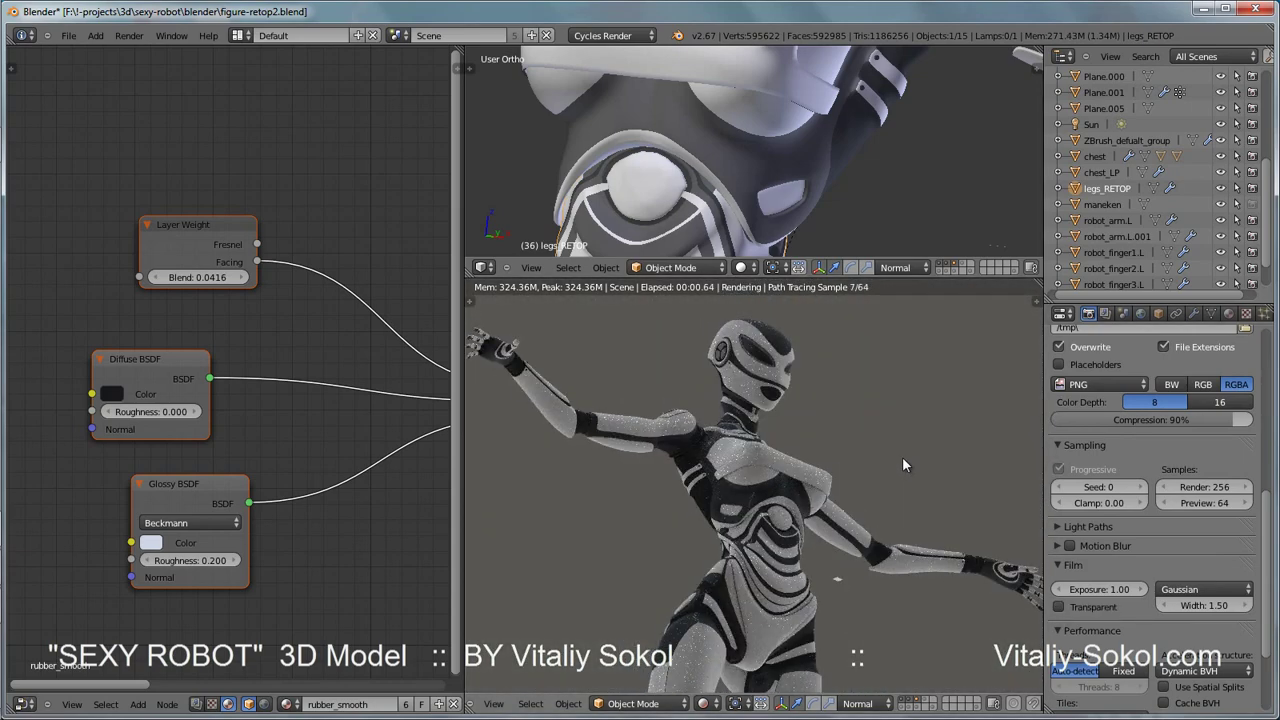
pyautogui.click(1059, 607)
pyautogui.moveTo(924, 436)
pyautogui.mouseDown(button='middle')
pyautogui.moveTo(838, 470)
pyautogui.moveTo(861, 463)
pyautogui.mouseUp(button='middle')
pyautogui.scroll(5, 862, 370)
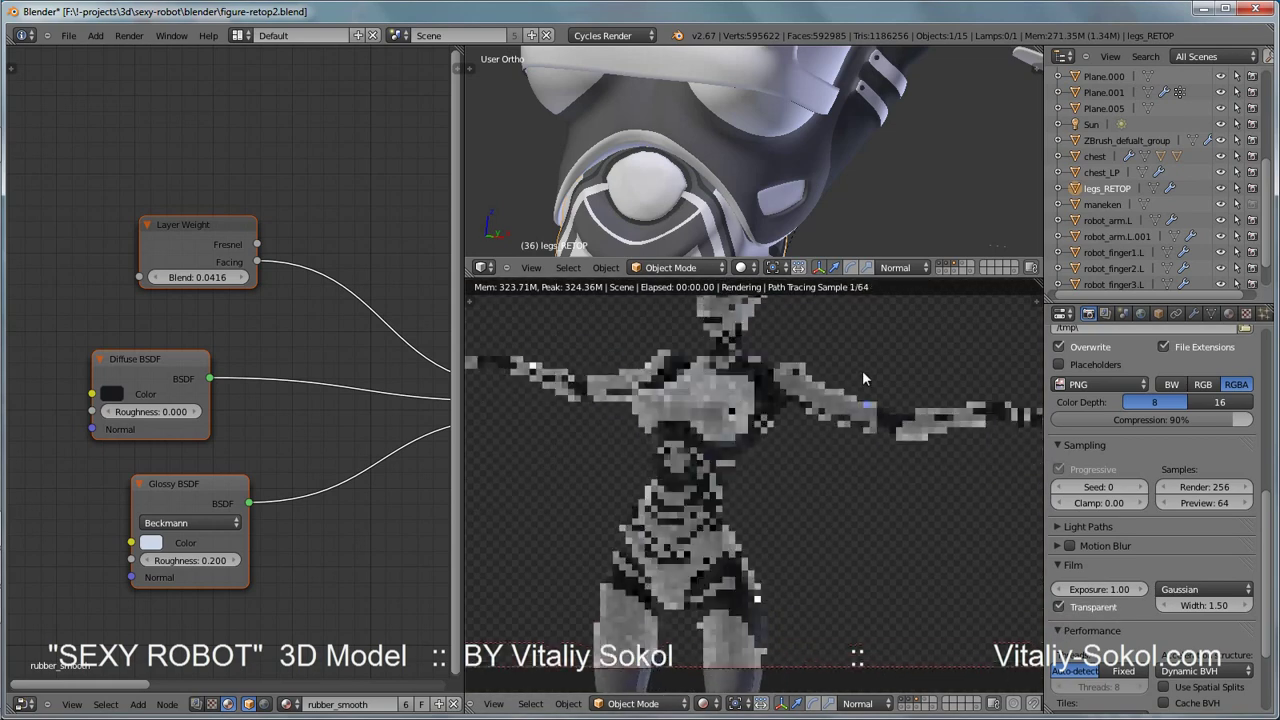
pyautogui.scroll(3, 885, 395)
# Zoom and pan the rendered view onto the forearm and hand, and select robot_arm.L
pyautogui.keyDown('shift'); pyautogui.moveTo(885, 395); pyautogui.dragTo(609, 502, button='middle'); pyautogui.keyUp('shift')
pyautogui.scroll(2, 820, 434)
pyautogui.scroll(2, 900, 380)
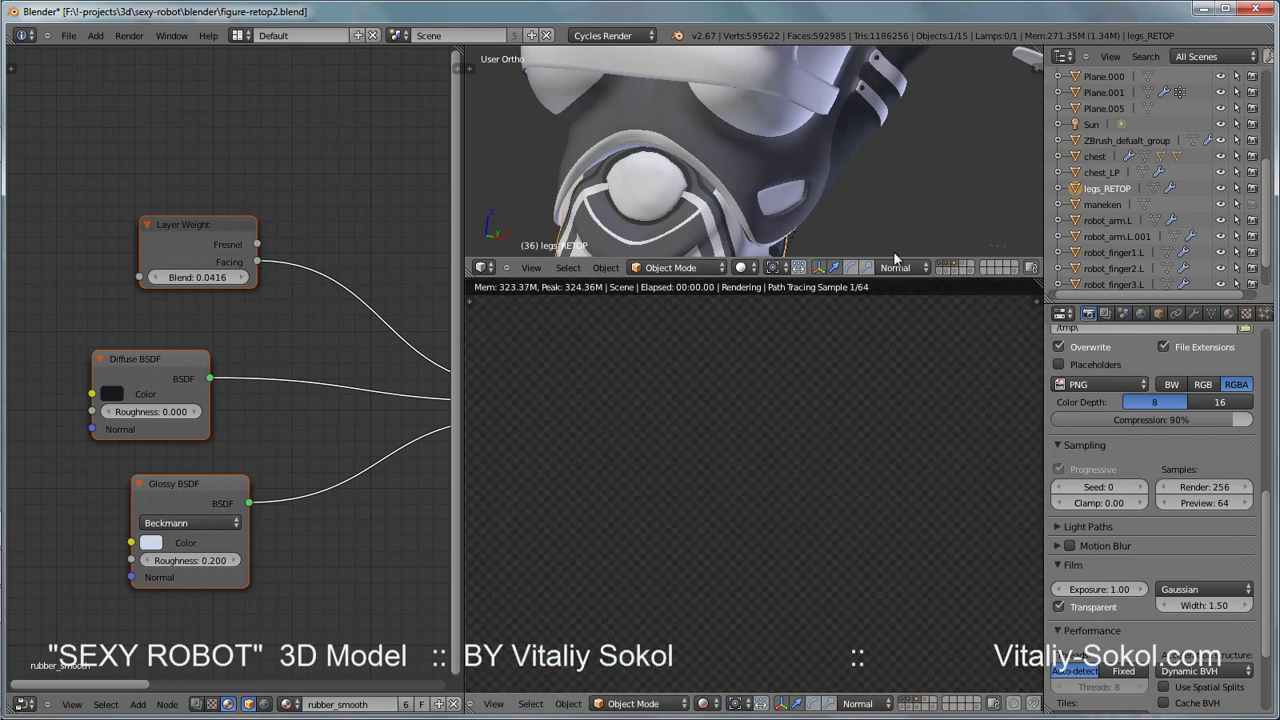
pyautogui.scroll(2, 867, 449)
pyautogui.scroll(2, 881, 373)
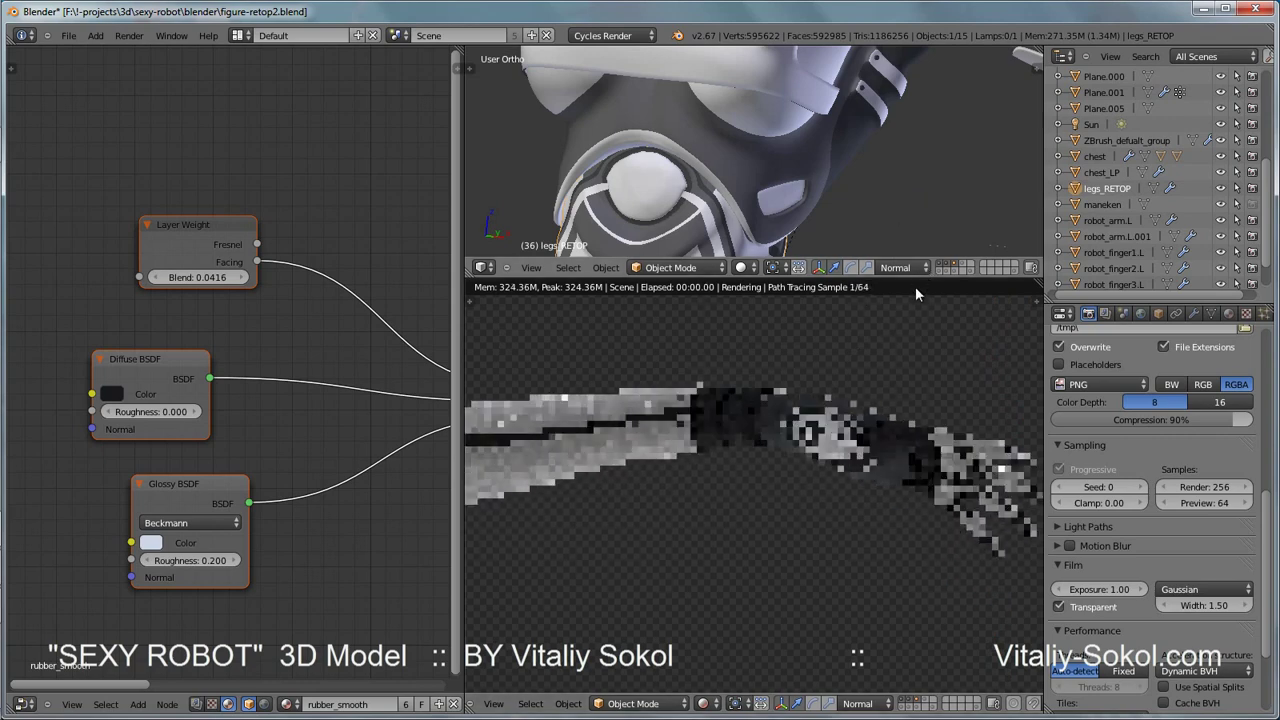
pyautogui.scroll(3, 915, 292)
pyautogui.scroll(-2, 928, 330)
pyautogui.keyDown('shift'); pyautogui.moveTo(926, 365); pyautogui.dragTo(800, 411, button='middle'); pyautogui.keyUp('shift')
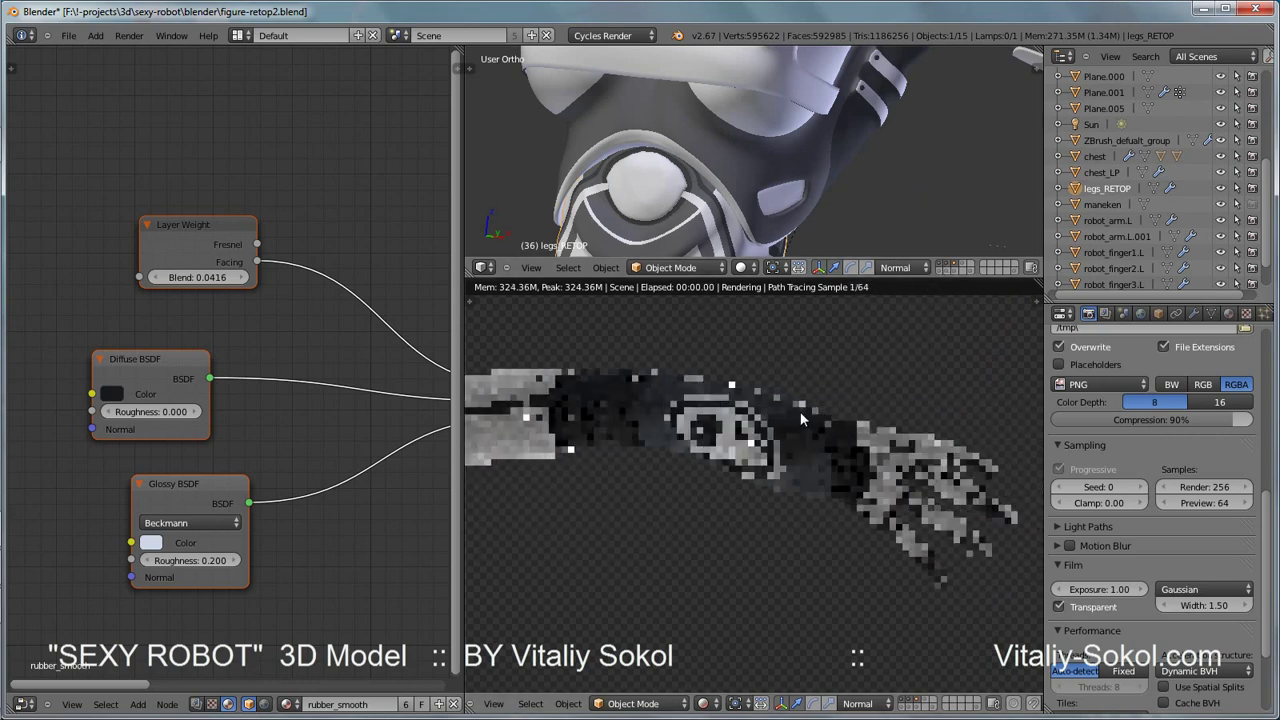
pyautogui.scroll(-1, 820, 350)
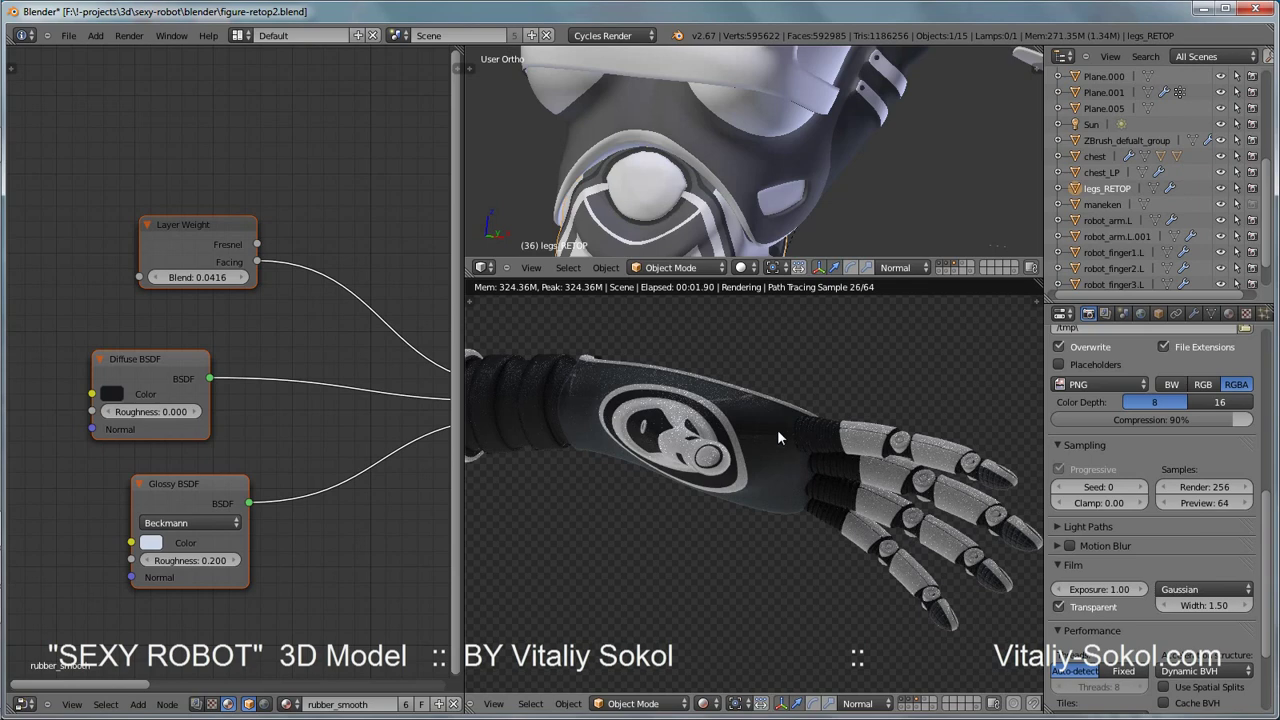
pyautogui.scroll(-6, 779, 440)
pyautogui.rightClick(945, 470)
# Switch the lower viewport back to Solid shading with Shift+Z and adjust the zoom
pyautogui.scroll(-5, 894, 510)
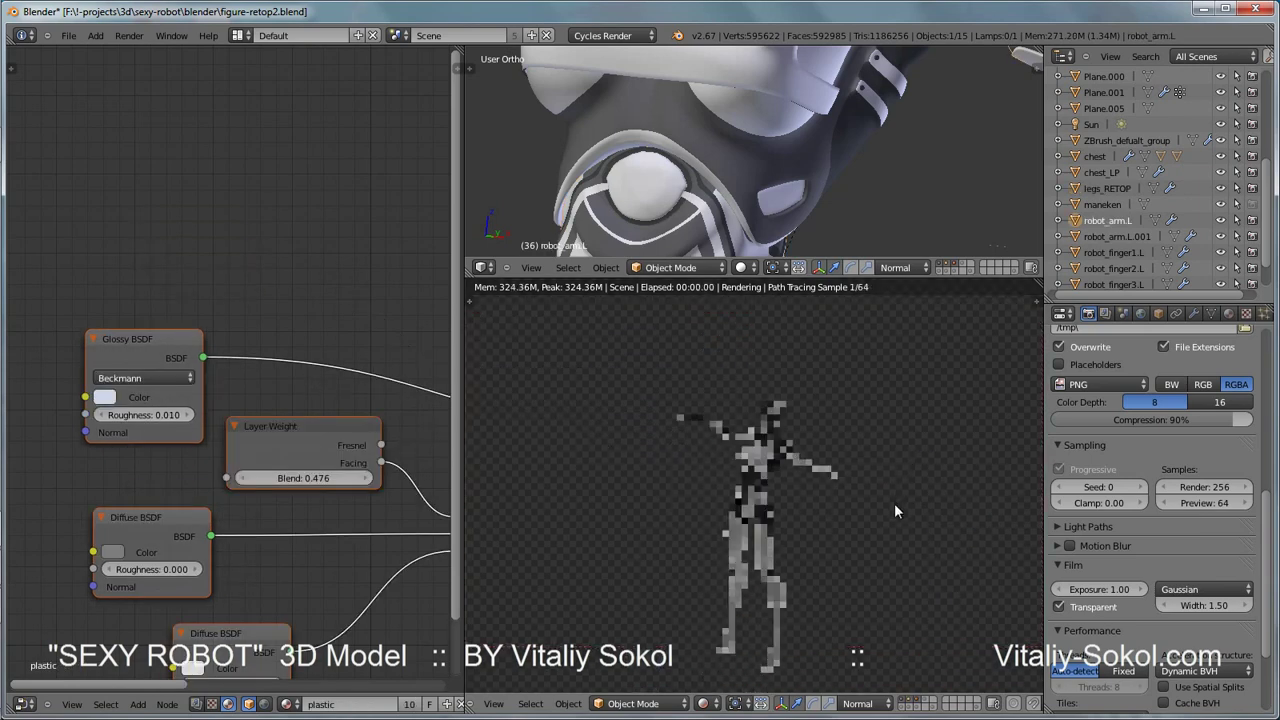
pyautogui.hotkey('shift', 'z')
pyautogui.scroll(5, 866, 450)
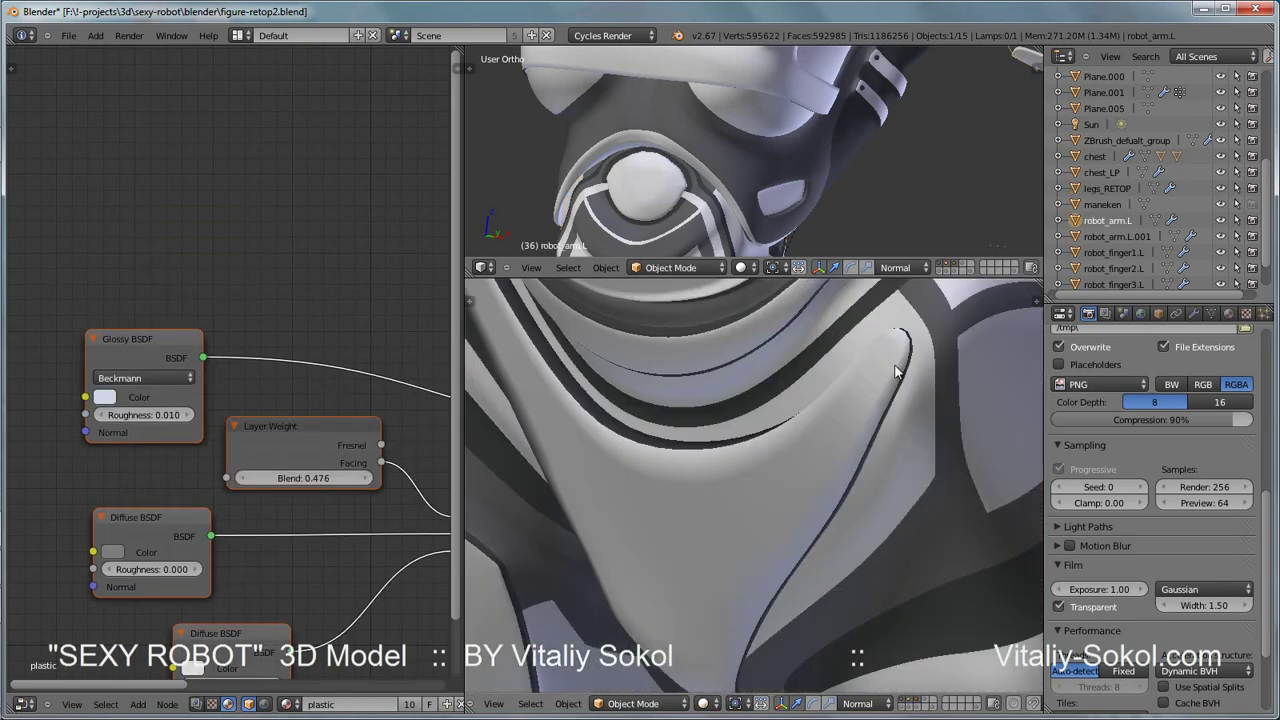
pyautogui.scroll(-5, 866, 450)
pyautogui.scroll(2, 866, 450)
pyautogui.scroll(2, 870, 475)
pyautogui.scroll(2, 876, 500)
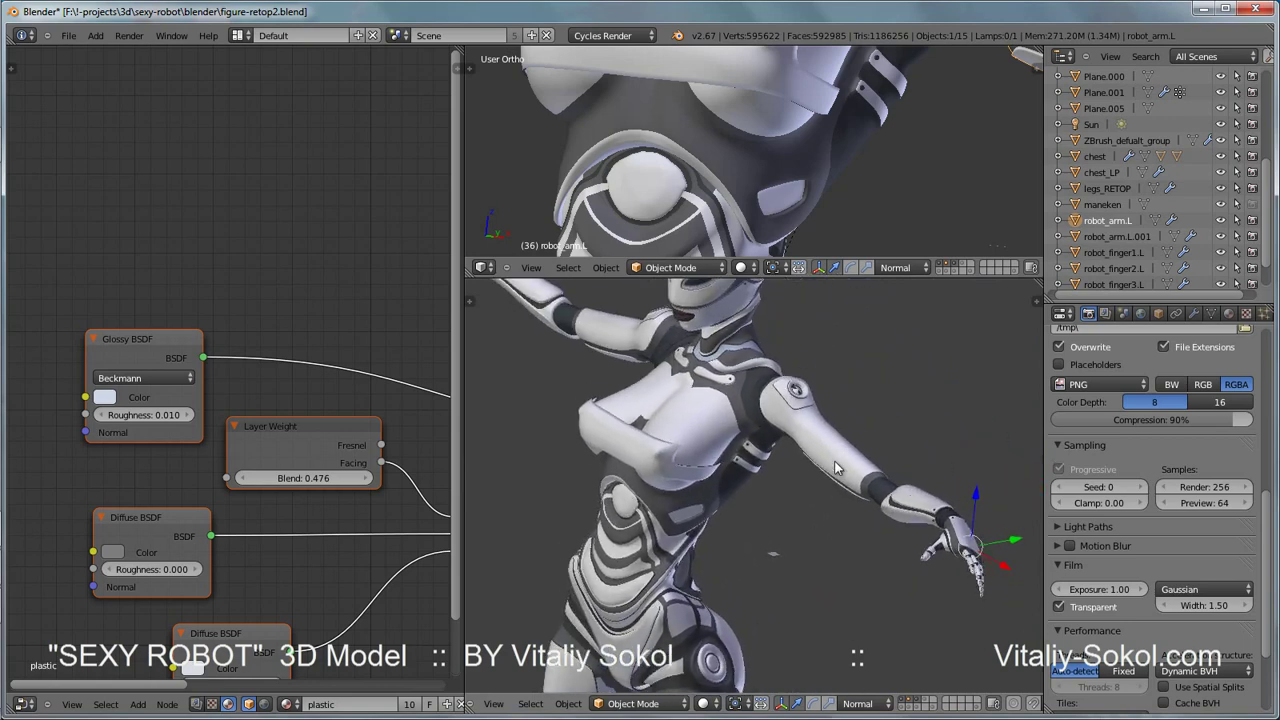
pyautogui.scroll(1, 884, 540)
# Select robot_arm.L and the empty at the hand, orbit, then select legs_RETOP
pyautogui.press('n')
pyautogui.scroll(-5, 982, 504)
pyautogui.click(966, 542)
pyautogui.press('n')
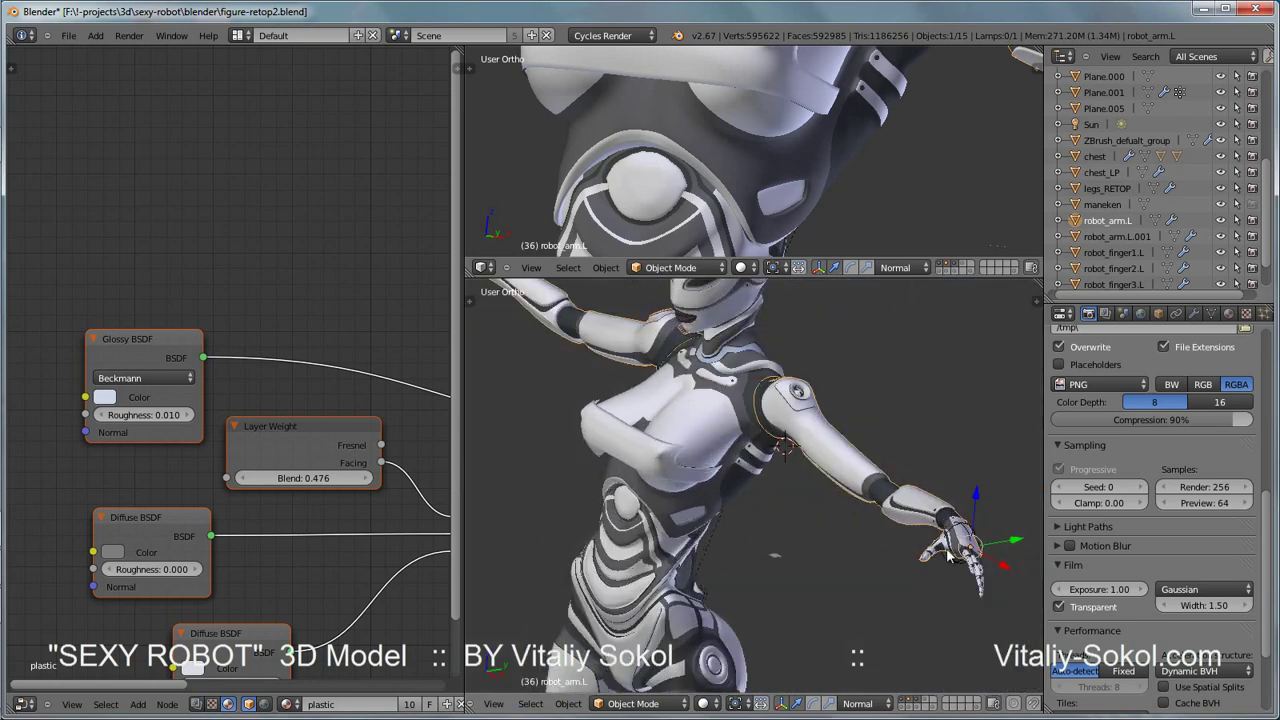
pyautogui.click(971, 533)
pyautogui.moveTo(971, 533)
pyautogui.mouseDown(button='middle')
pyautogui.moveTo(992, 493)
pyautogui.moveTo(1056, 474)
pyautogui.moveTo(840, 497)
pyautogui.moveTo(822, 423)
pyautogui.moveTo(835, 528)
pyautogui.moveTo(663, 490)
pyautogui.moveTo(871, 490)
pyautogui.moveTo(990, 420)
pyautogui.mouseUp(button='middle')
pyautogui.rightClick(835, 528)
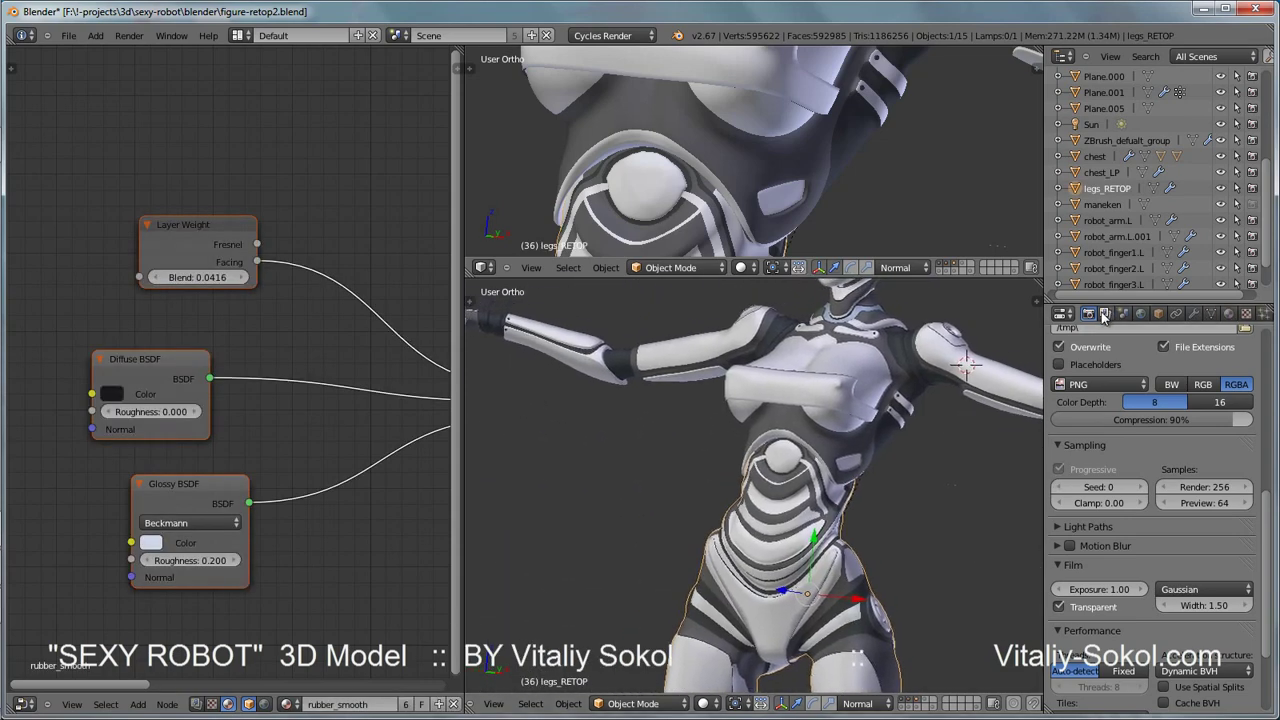
# Change which scene layers are visible from the render layer settings
pyautogui.click(1105, 313)
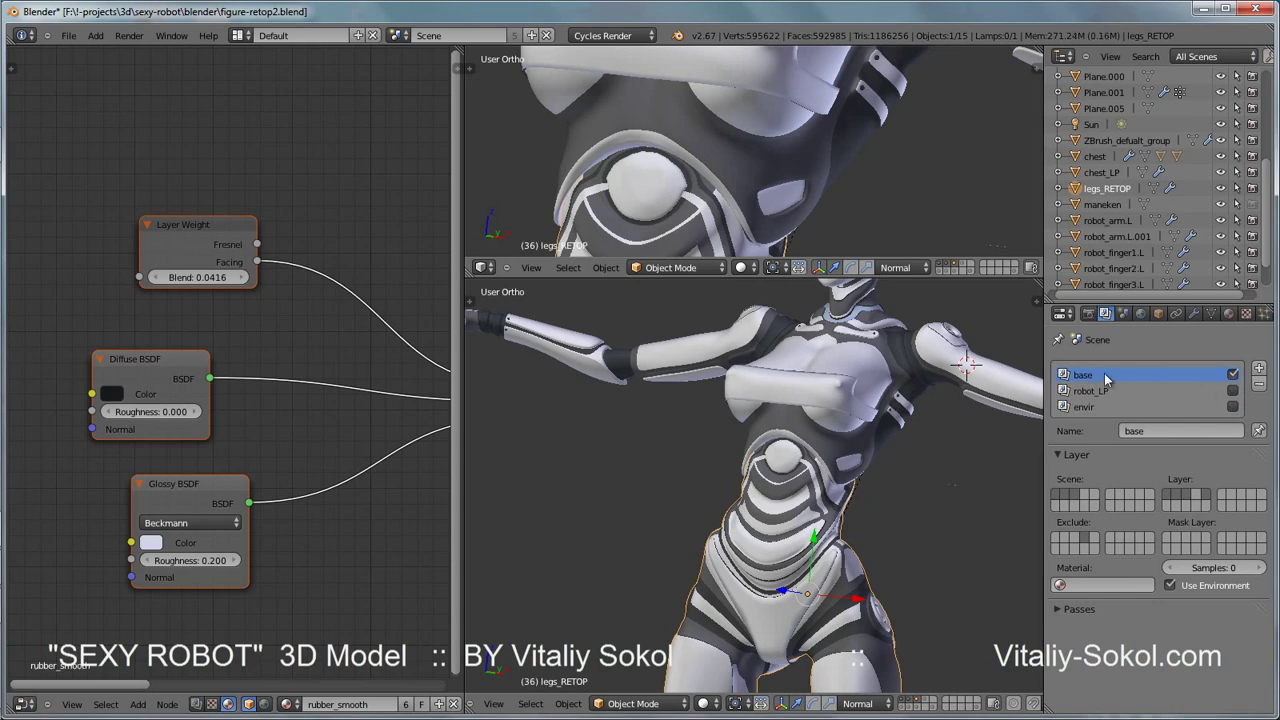
pyautogui.keyDown('shift'); pyautogui.click(1093, 494); pyautogui.keyUp('shift')
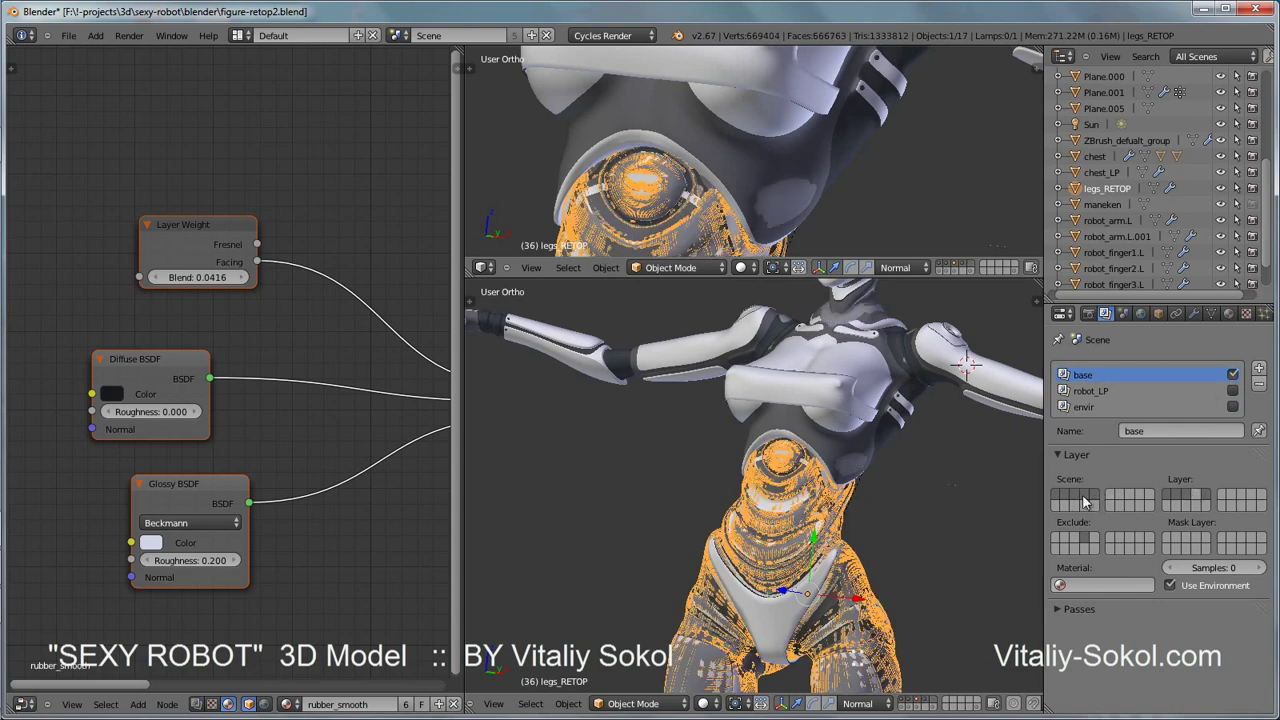
pyautogui.click(1082, 500)
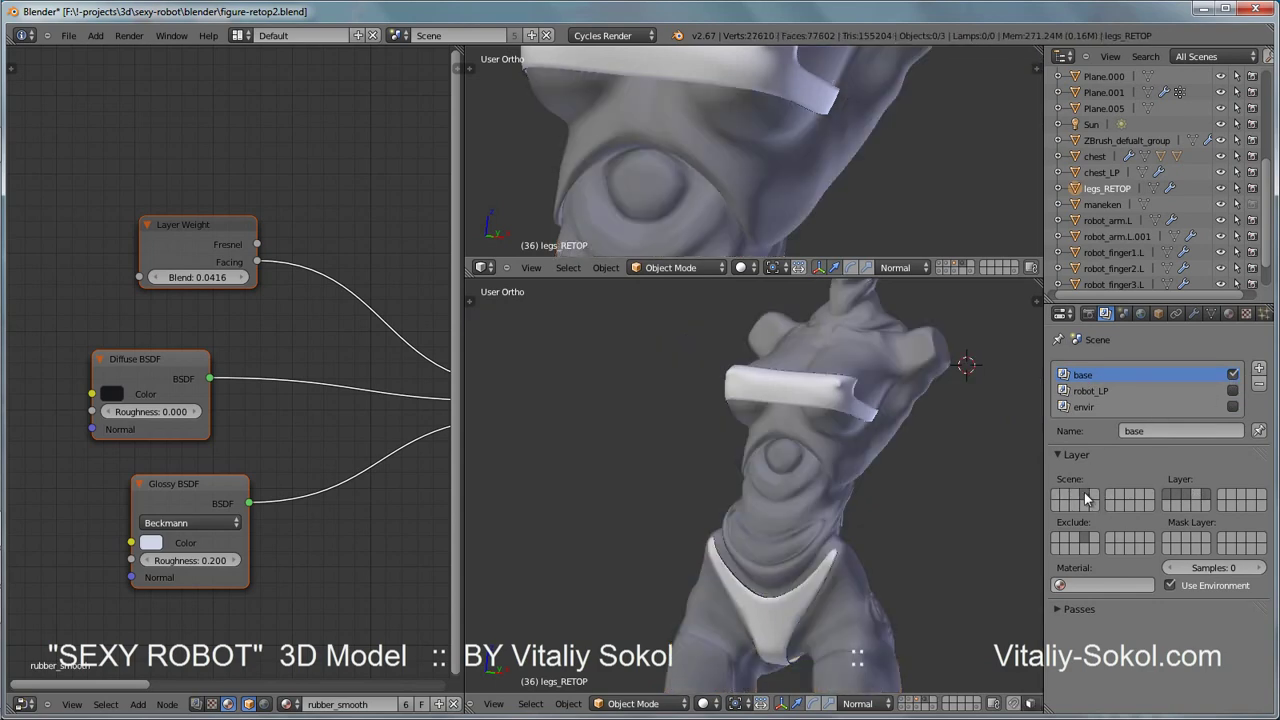
pyautogui.click(1076, 500)
pyautogui.moveTo(855, 432)
pyautogui.mouseDown(button='middle')
pyautogui.moveTo(1000, 431)
pyautogui.moveTo(828, 426)
pyautogui.mouseUp(button='middle')
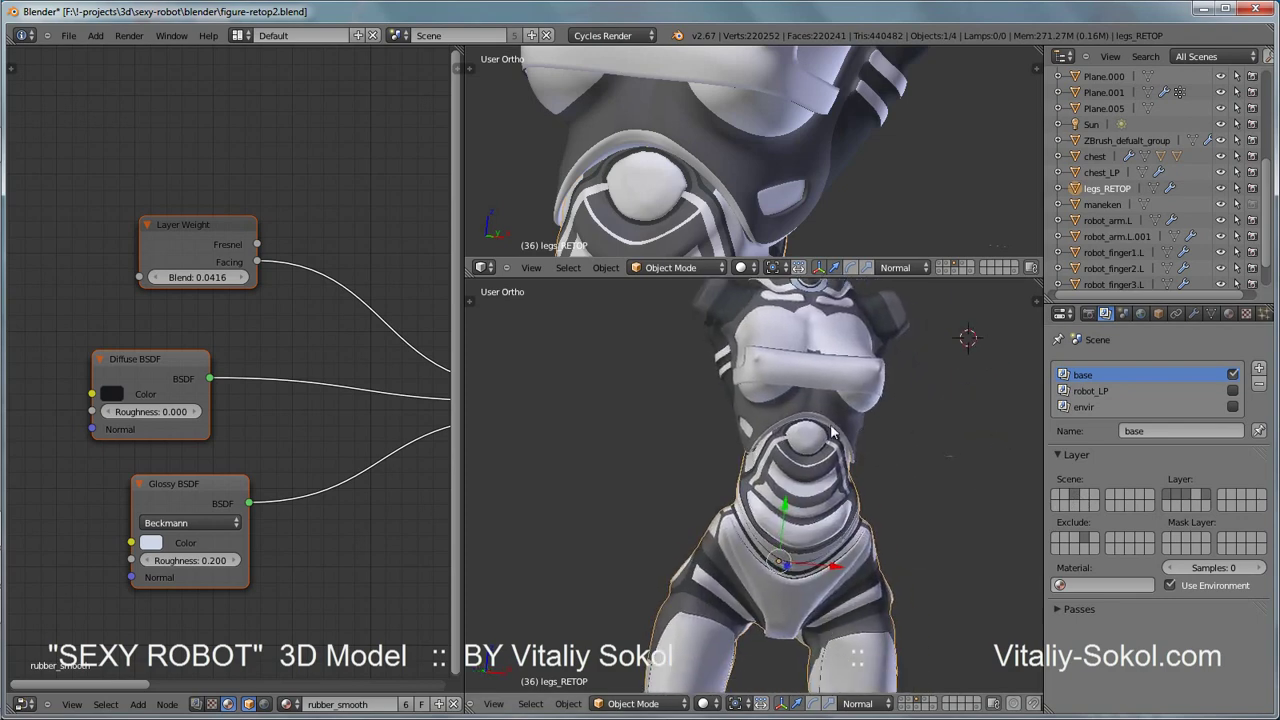
# Select the chest and cycle its material slots, including rubber_smooth and the plastic slot
pyautogui.rightClick(828, 426)
pyautogui.click(1229, 313)
pyautogui.click(1086, 407)
pyautogui.click(1100, 423)
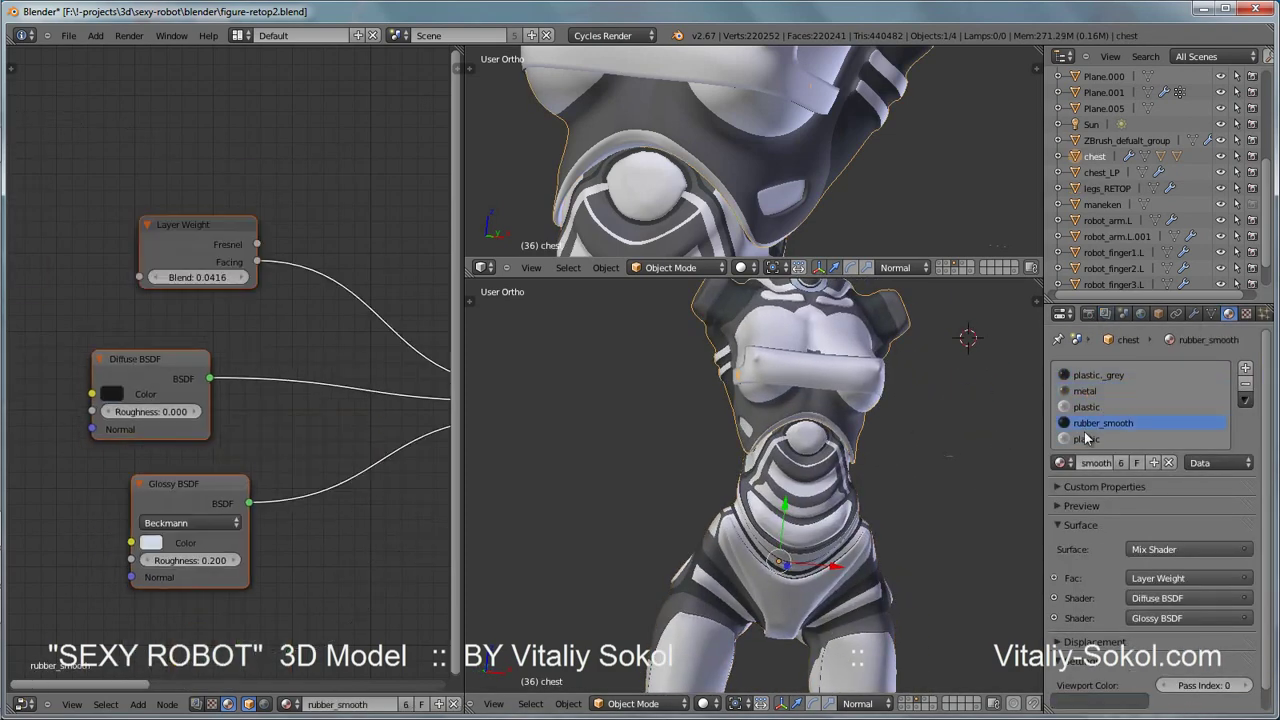
pyautogui.click(1086, 439)
pyautogui.scroll(-1, 1150, 450)
pyautogui.moveTo(215, 424)
pyautogui.mouseDown(button='middle')
pyautogui.moveTo(177, 427)
pyautogui.moveTo(195, 407)
pyautogui.mouseUp(button='middle')
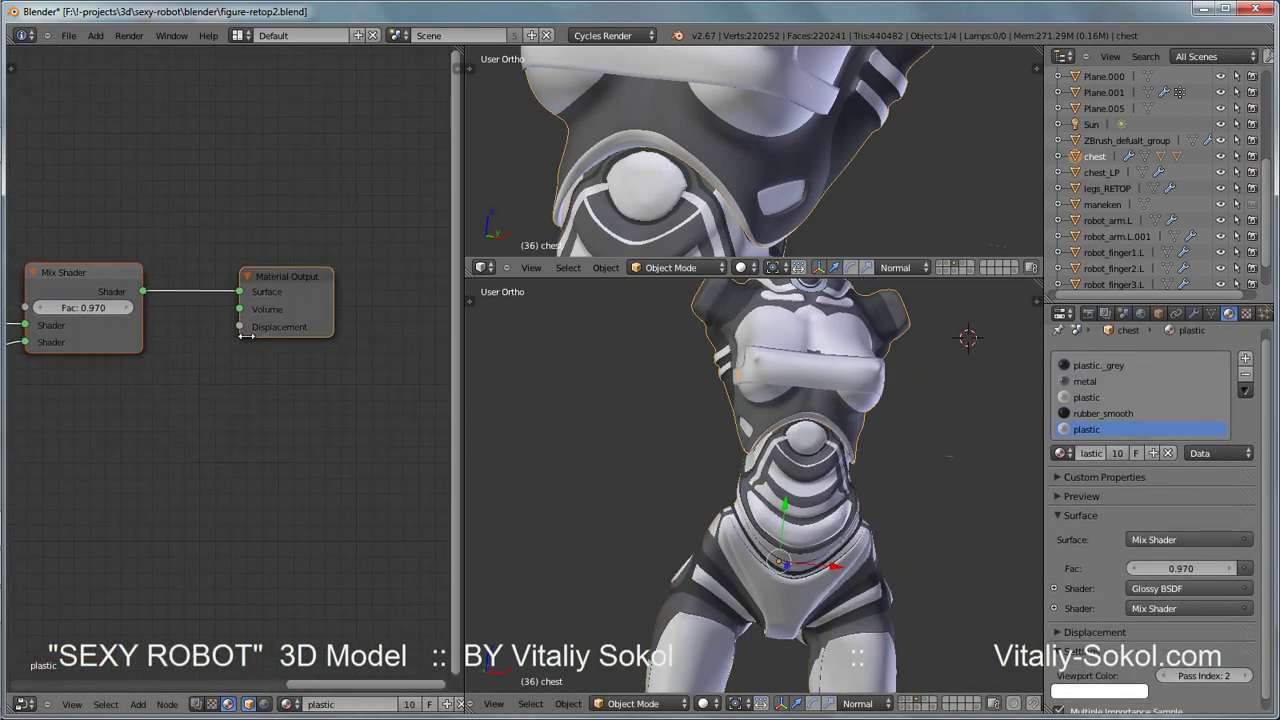
pyautogui.moveTo(935, 405); pyautogui.dragTo(897, 420, button='middle')
# Show the grey sculpt layer and select chest_LP to display its chest material nodes
pyautogui.click(914, 707)
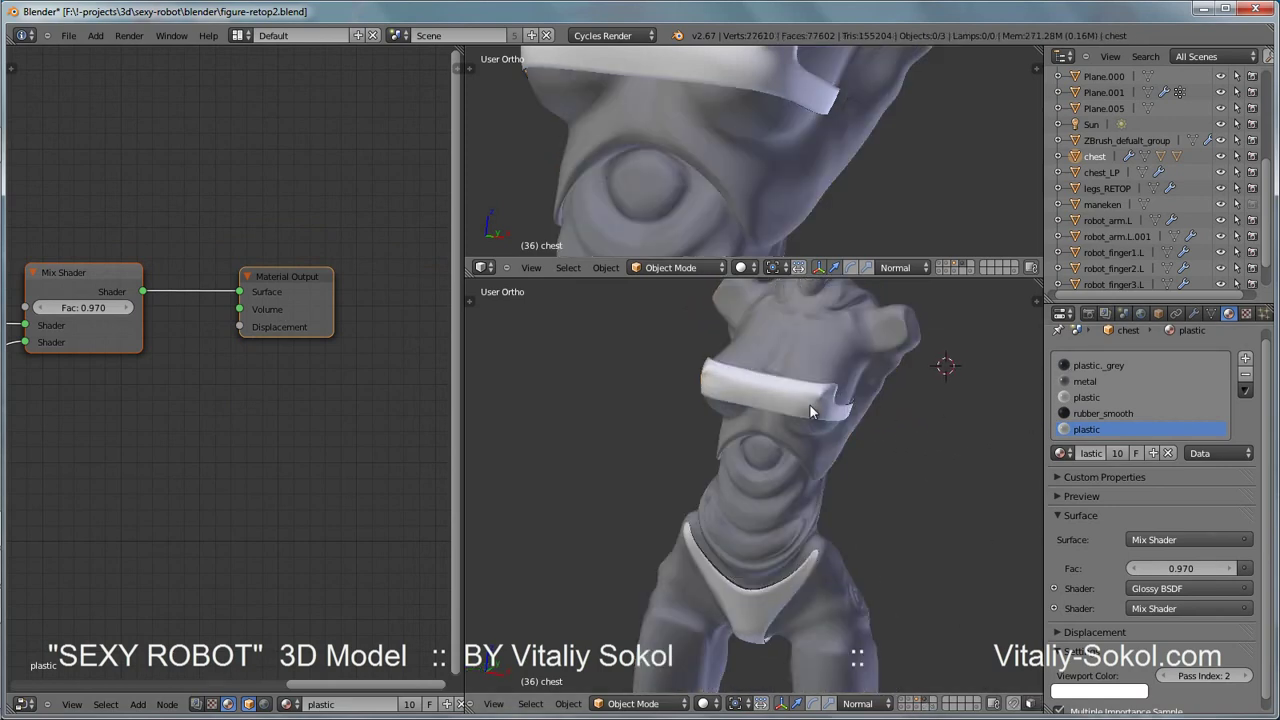
pyautogui.rightClick(773, 430)
pyautogui.moveTo(429, 334); pyautogui.dragTo(399, 372, button='middle')
# Expand the Image Texture and Bright/Contrast nodes and load chest_retopo_3.tif into the texture
pyautogui.scroll(3, 399, 372)
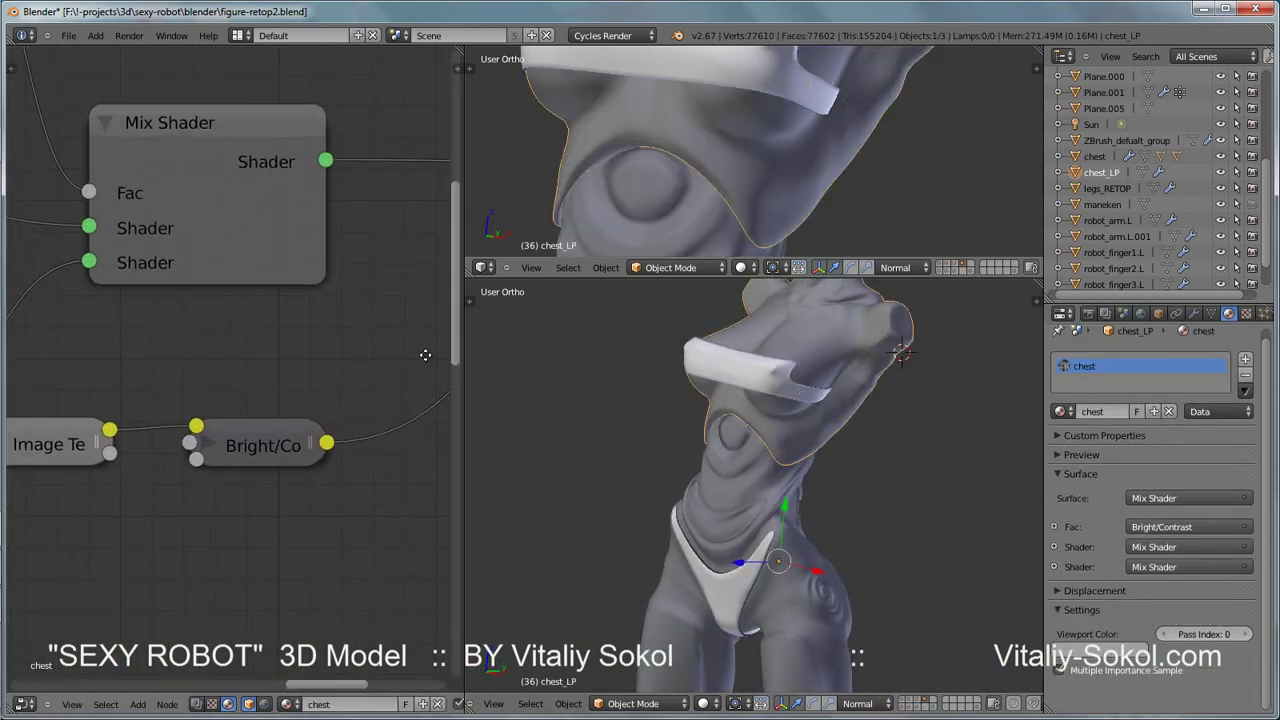
pyautogui.moveTo(290, 424)
pyautogui.mouseDown(button='middle')
pyautogui.moveTo(425, 424)
pyautogui.moveTo(251, 414)
pyautogui.moveTo(416, 272)
pyautogui.mouseUp(button='middle')
pyautogui.click(146, 422)
pyautogui.click(264, 410)
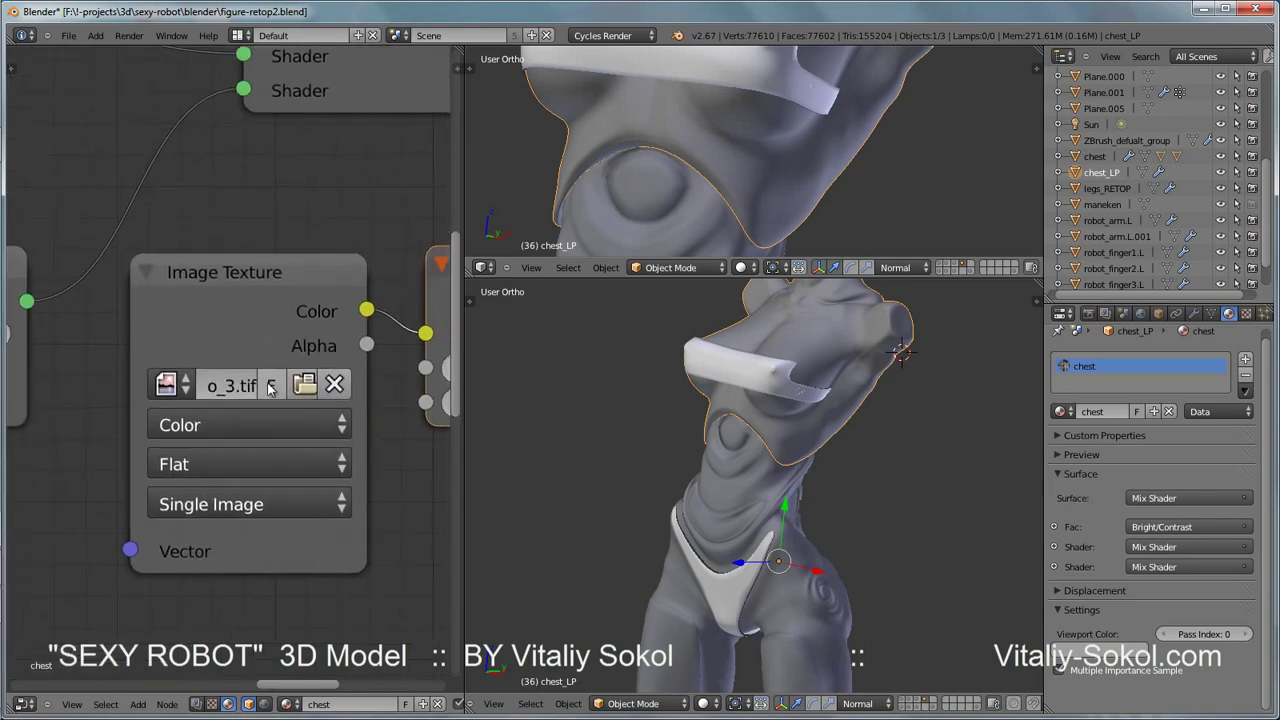
pyautogui.click(302, 382)
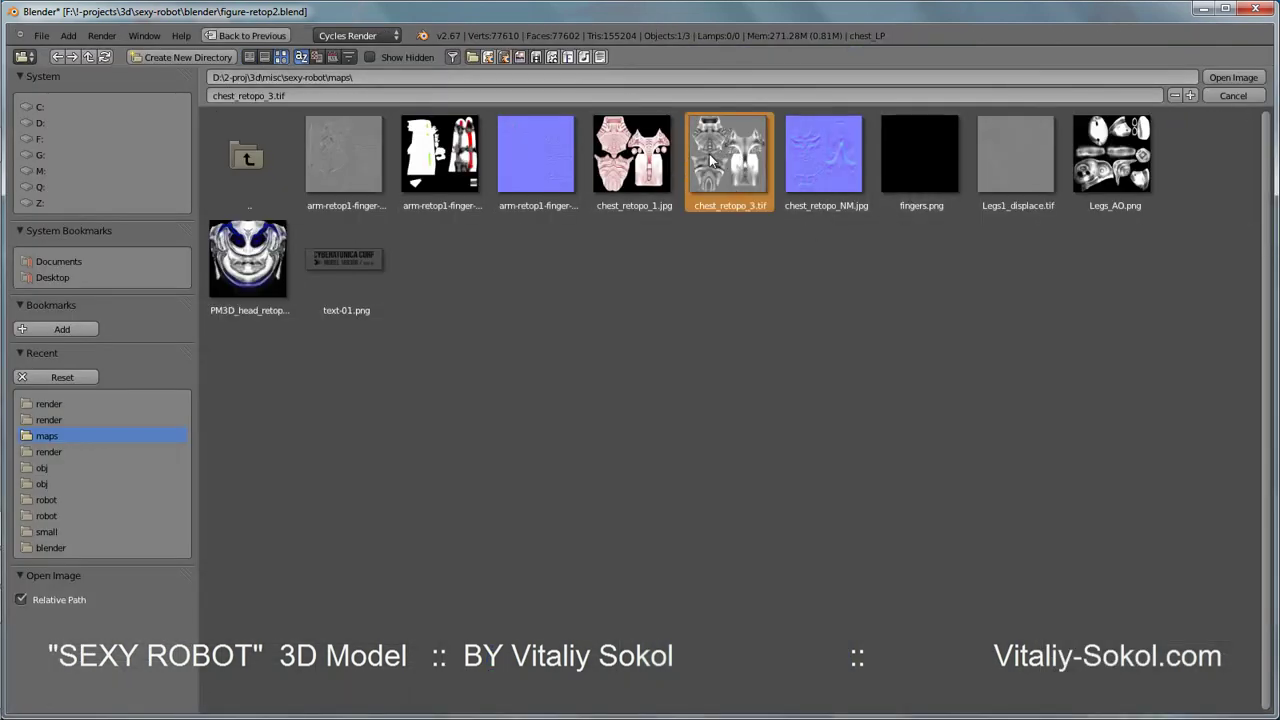
pyautogui.doubleClick(712, 160)
pyautogui.scroll(-2, 206, 341)
pyautogui.scroll(3, 206, 341)
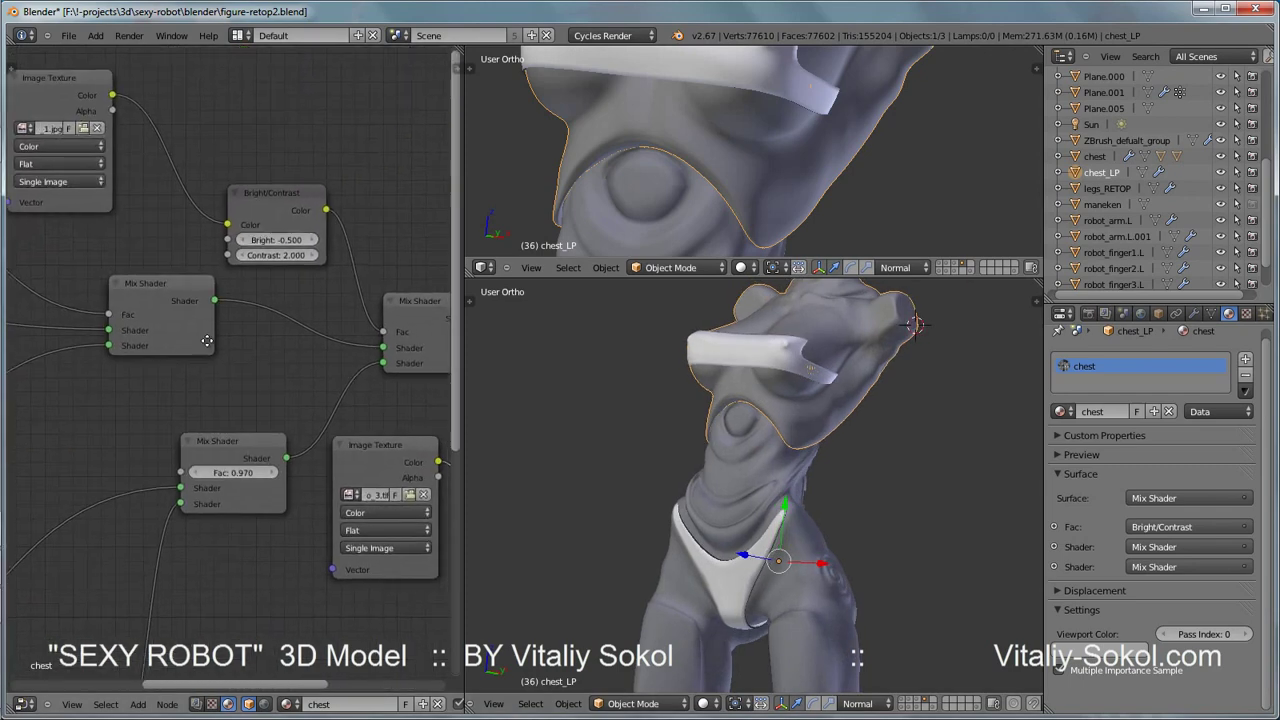
pyautogui.scroll(3, 206, 341)
pyautogui.scroll(3, 300, 313)
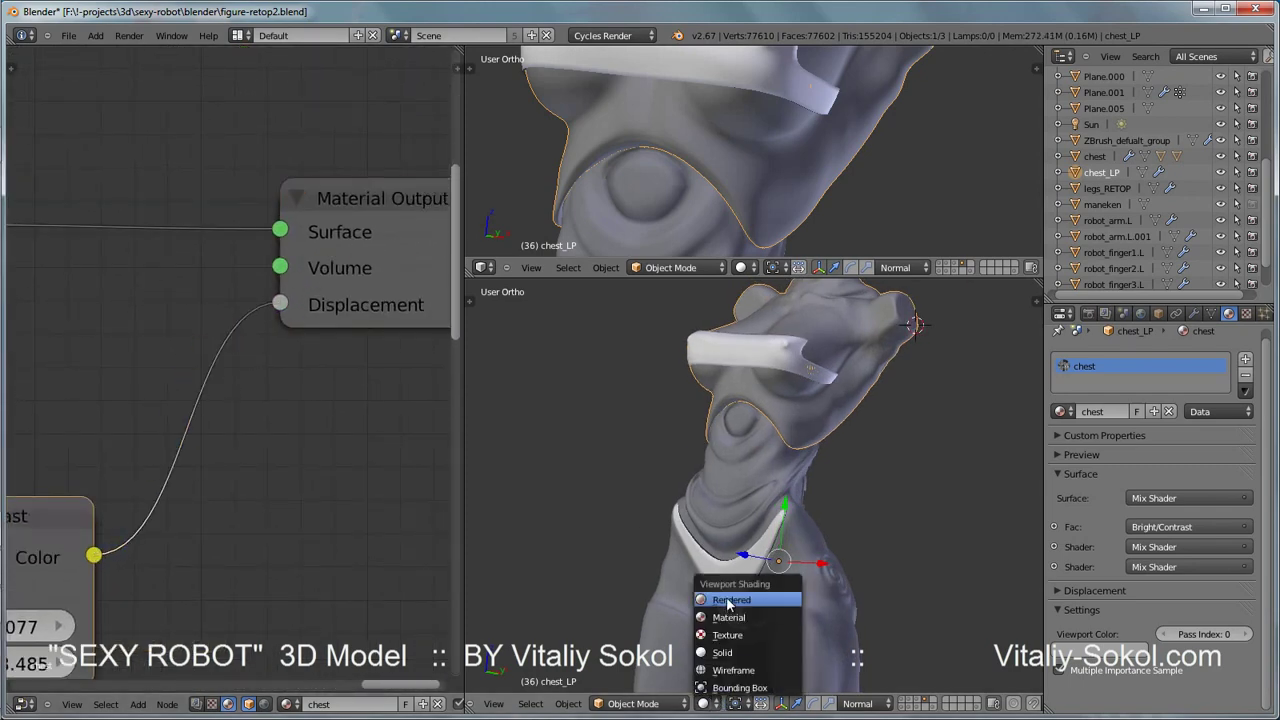
# Set the lower view to Rendered and link Bright/Contrast Color to the Displacement input
pyautogui.click(729, 601)
pyautogui.moveTo(346, 353); pyautogui.dragTo(373, 348, button='middle')
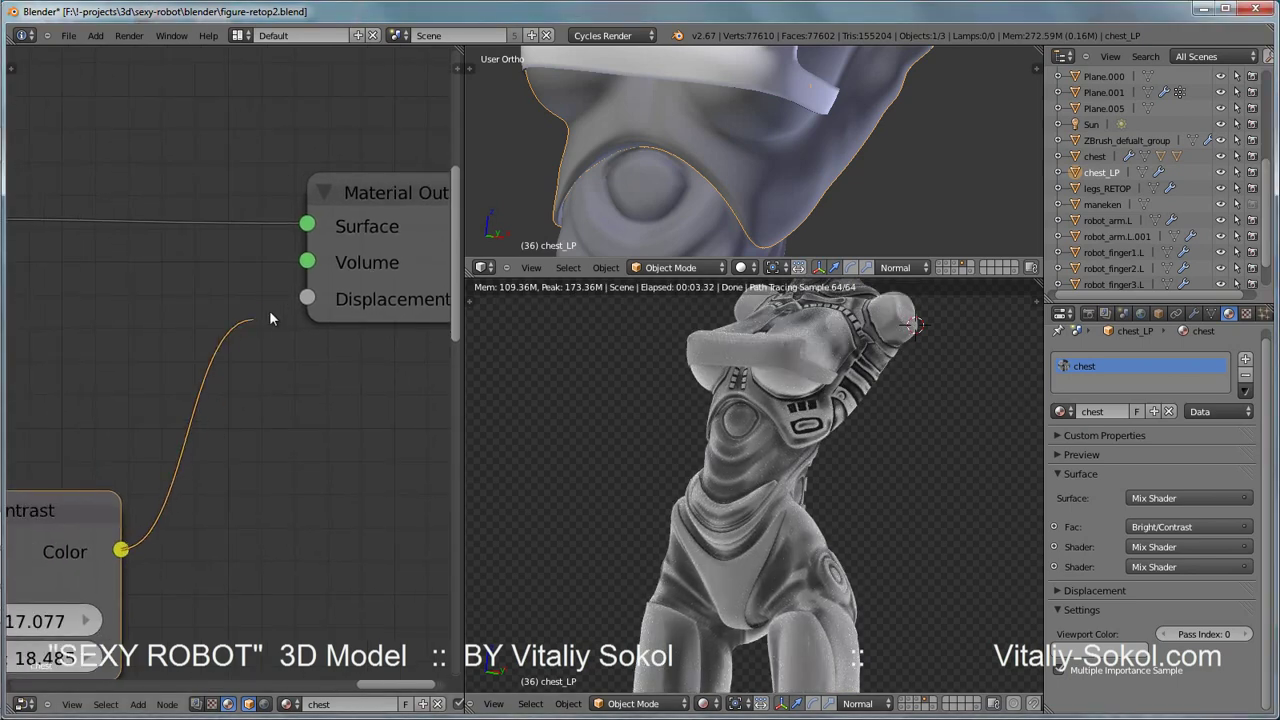
pyautogui.moveTo(270, 313); pyautogui.dragTo(307, 297)
pyautogui.moveTo(160, 420); pyautogui.dragTo(425, 409, button='middle')
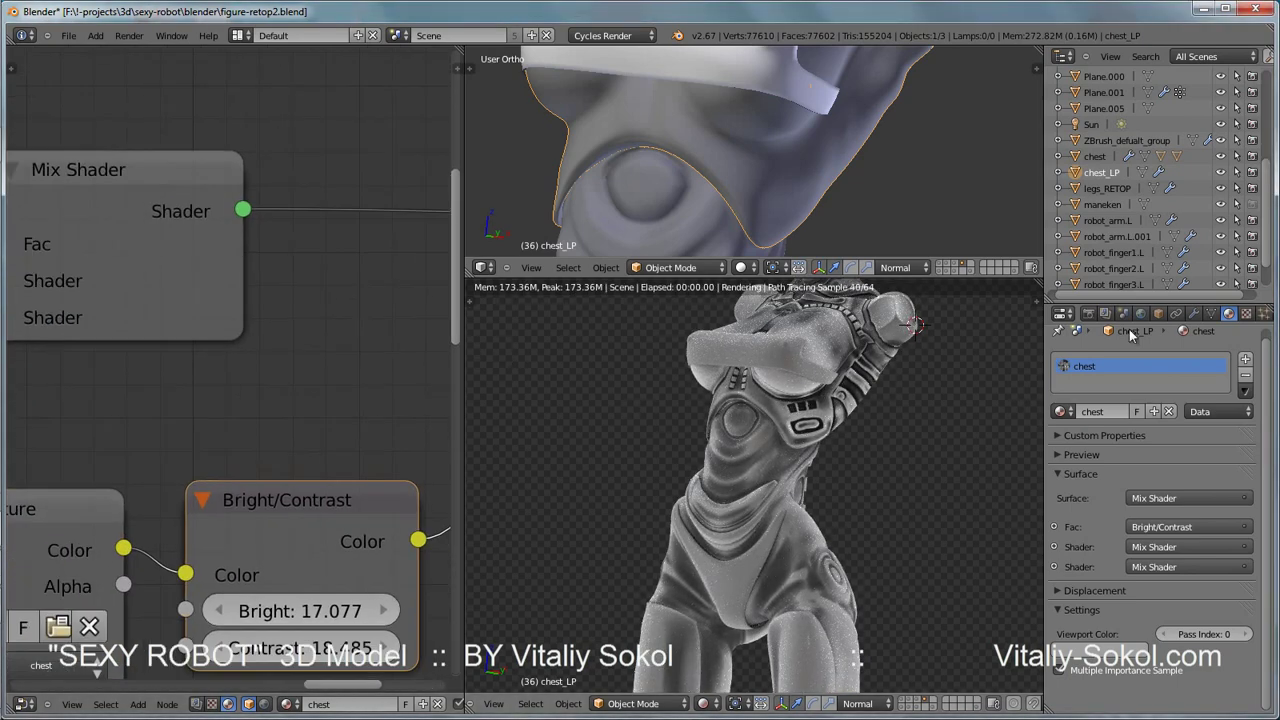
pyautogui.click(1141, 313)
pyautogui.scroll(-2, 1097, 361)
# Turn world ambient occlusion off and back on to compare the render
pyautogui.click(1078, 662)
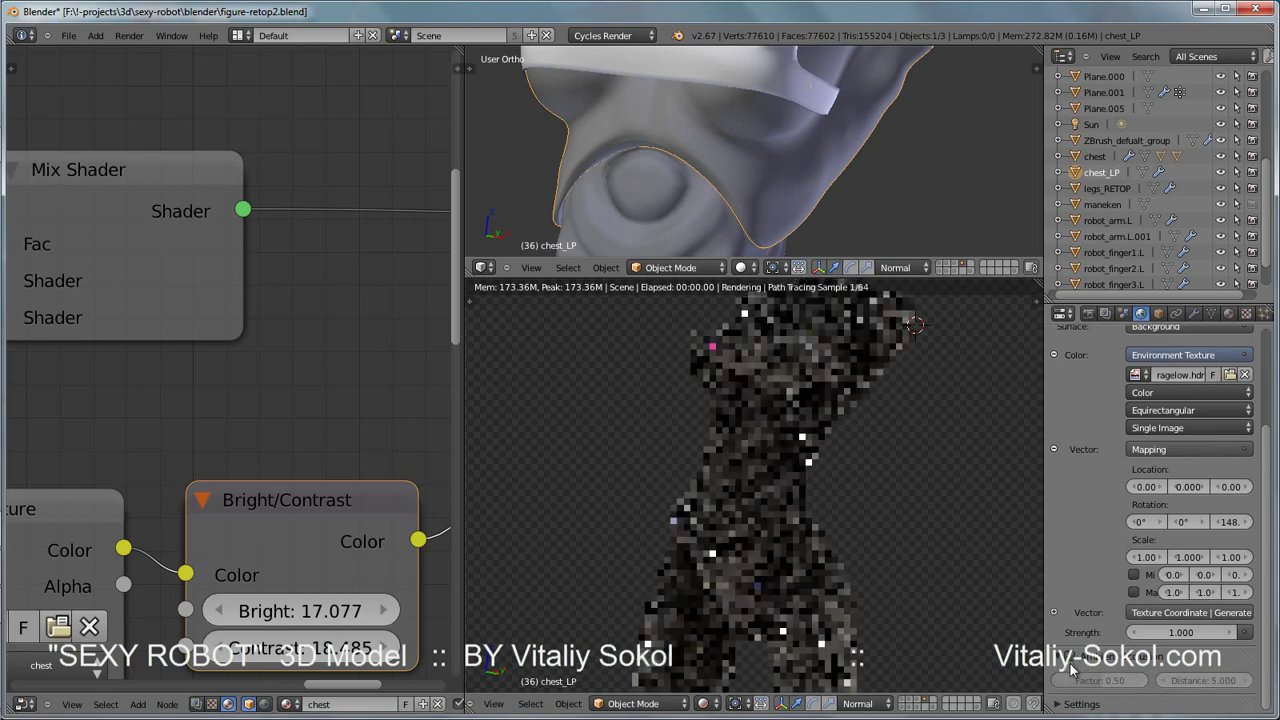
pyautogui.moveTo(917, 438); pyautogui.dragTo(880, 429, button='middle')
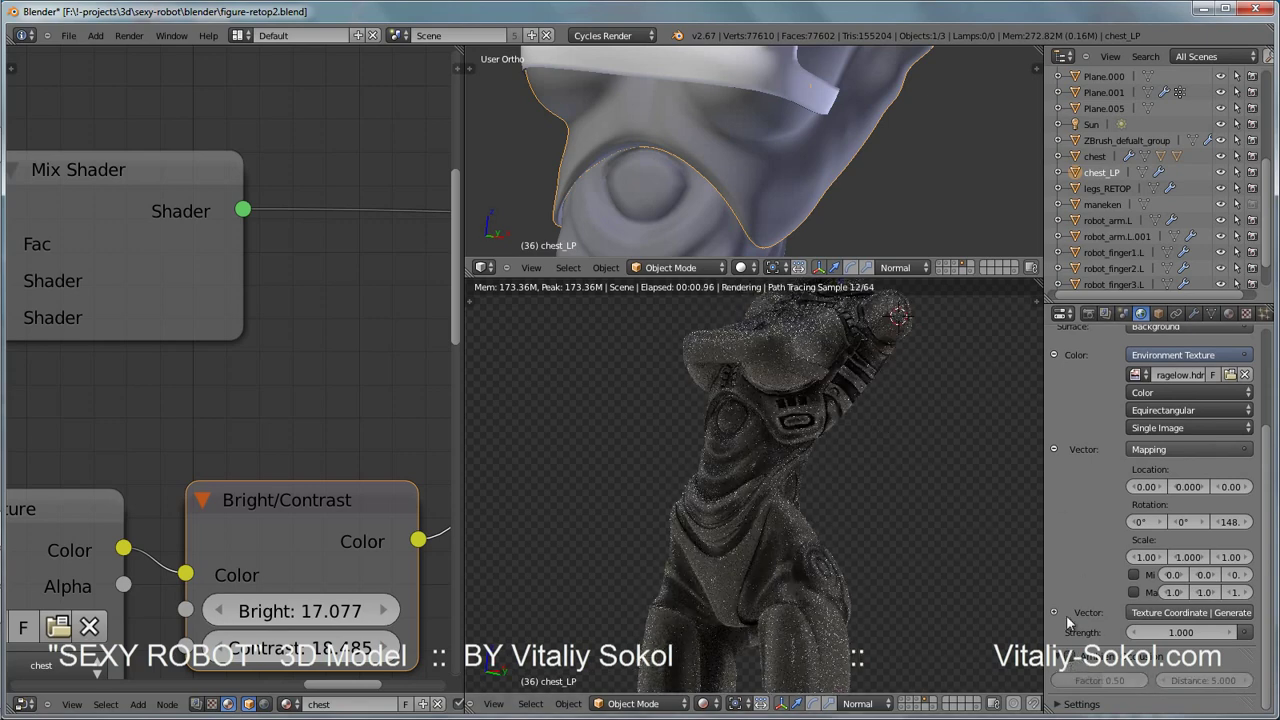
pyautogui.click(1068, 661)
# Try AO factor 1.00, settle on 0.50, then unlink another Image Texture node's image
pyautogui.moveTo(1127, 682); pyautogui.dragTo(1199, 681)
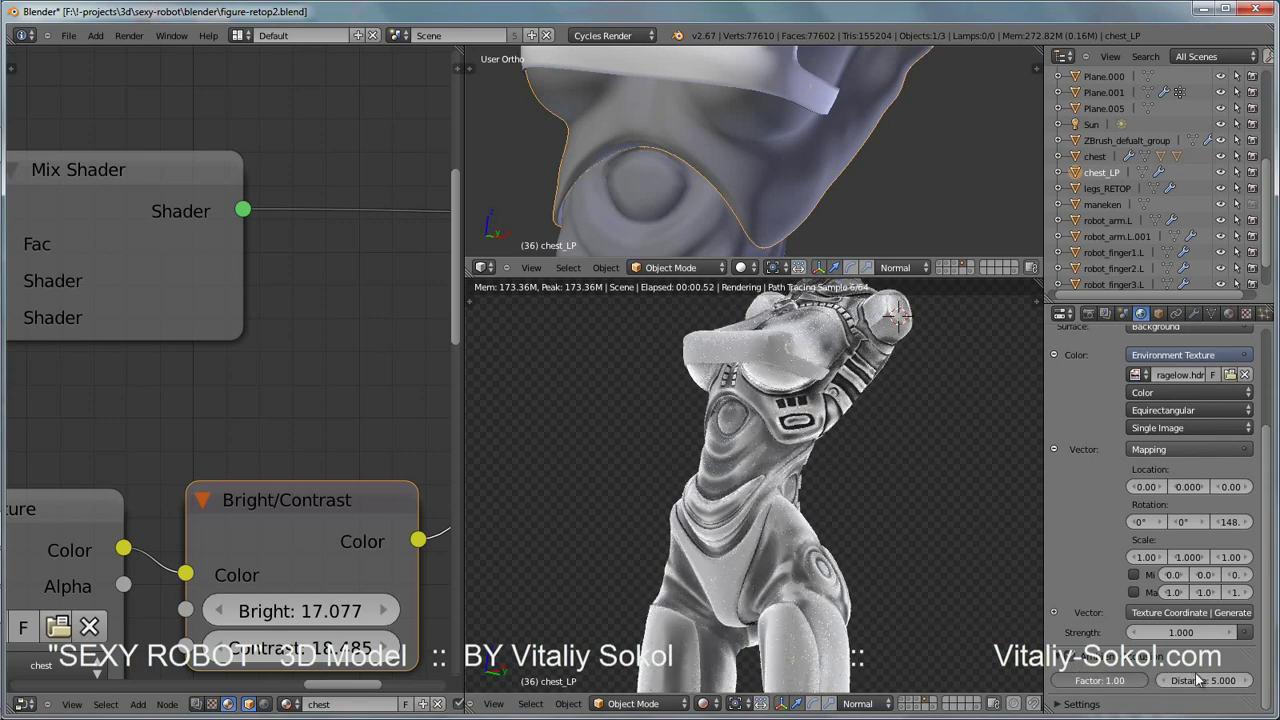
pyautogui.write('.5')
pyautogui.press('Return')
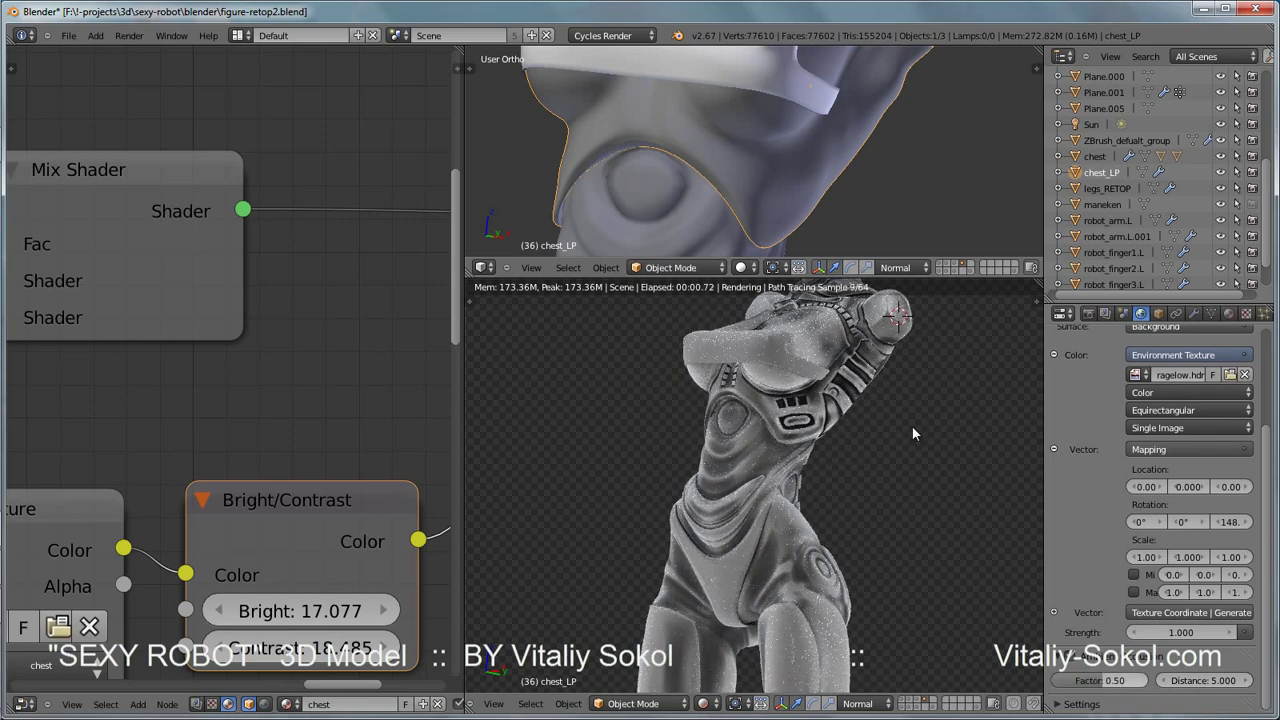
pyautogui.moveTo(322, 412)
pyautogui.mouseDown(button='middle')
pyautogui.moveTo(396, 397)
pyautogui.moveTo(238, 392)
pyautogui.moveTo(257, 280)
pyautogui.mouseUp(button='middle')
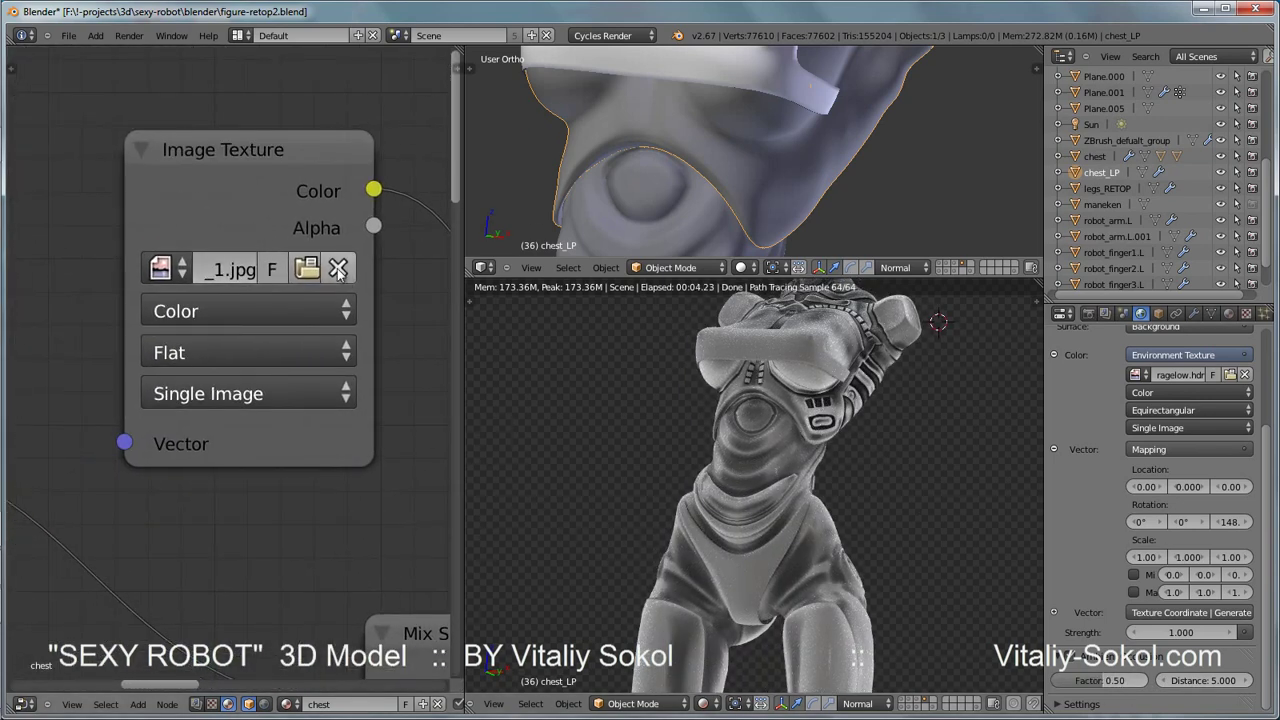
pyautogui.click(338, 269)
# Cancel the image browser and move the 3.tif texture node to the top left
pyautogui.click(292, 272)
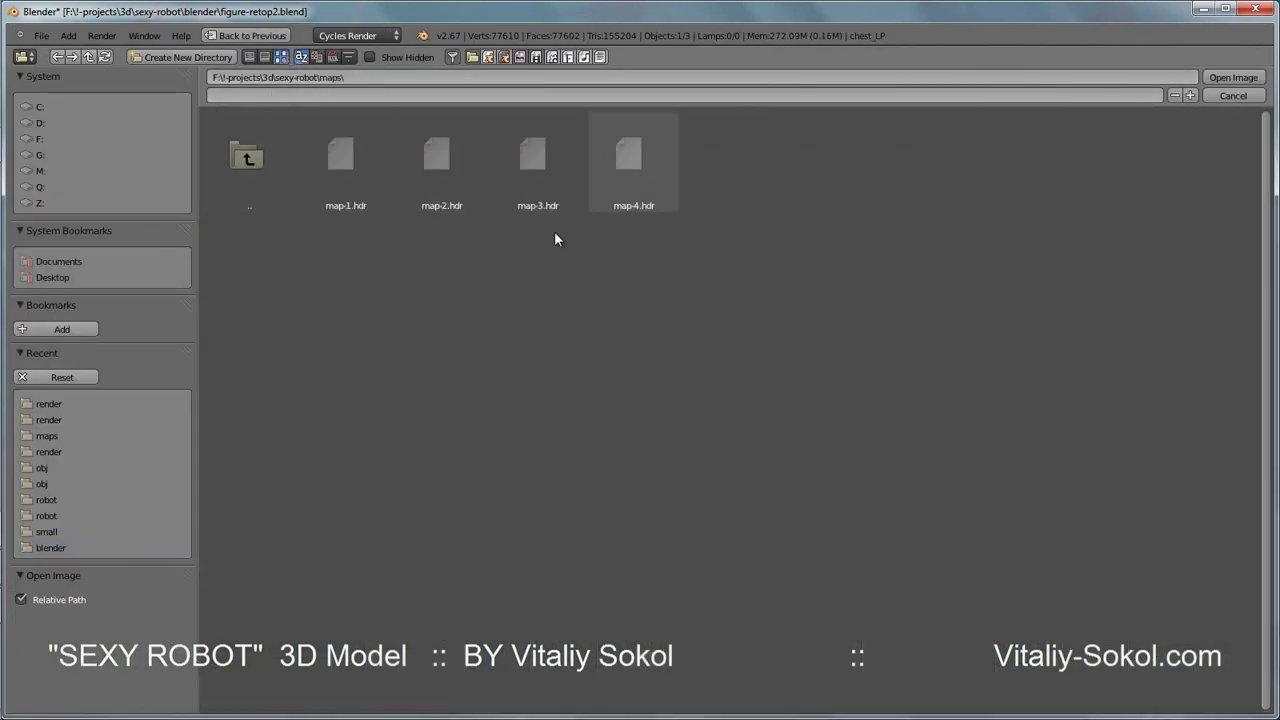
pyautogui.click(246, 165)
pyautogui.press('Escape')
pyautogui.moveTo(419, 458)
pyautogui.mouseDown(button='middle')
pyautogui.moveTo(296, 432)
pyautogui.moveTo(375, 451)
pyautogui.moveTo(415, 544)
pyautogui.mouseUp(button='middle')
pyautogui.scroll(-4, 296, 432)
pyautogui.moveTo(415, 544)
pyautogui.mouseDown()
pyautogui.moveTo(197, 118)
pyautogui.moveTo(124, 159)
pyautogui.mouseUp()
# Delete the empty Image Texture node and unmute the Bright/Contrast node
pyautogui.press('x')
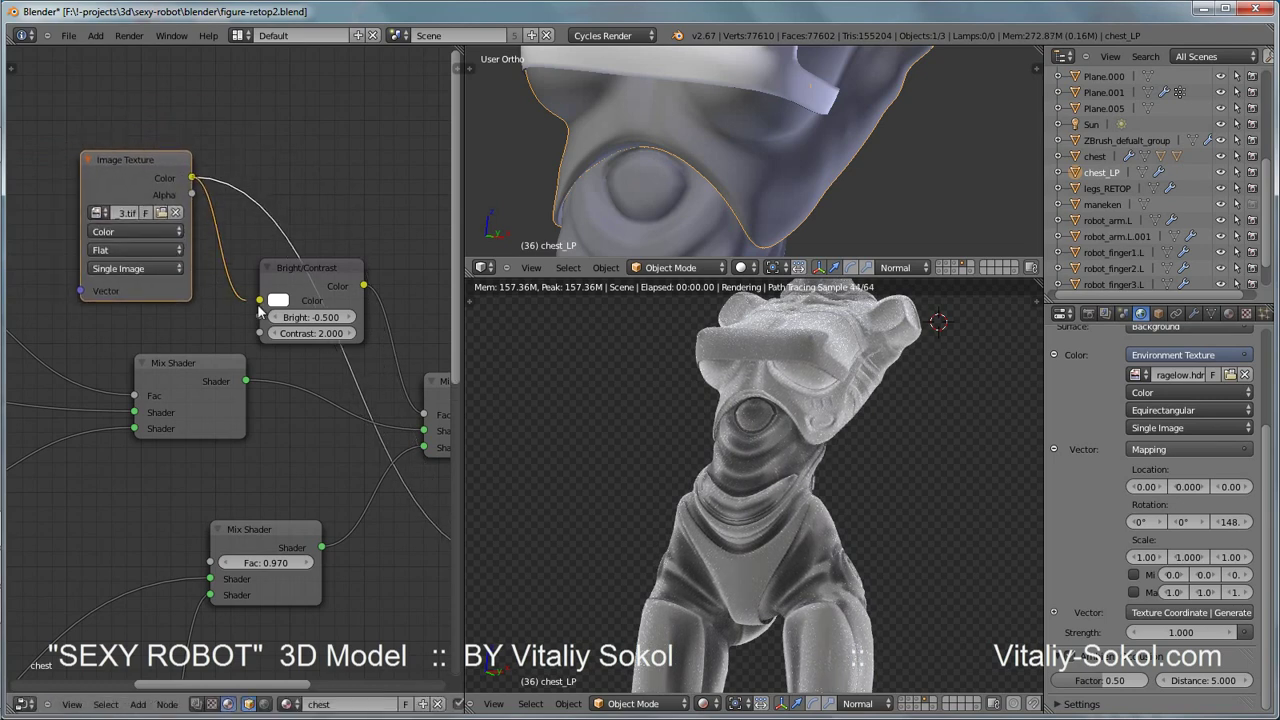
pyautogui.moveTo(812, 445); pyautogui.dragTo(770, 440, button='middle')
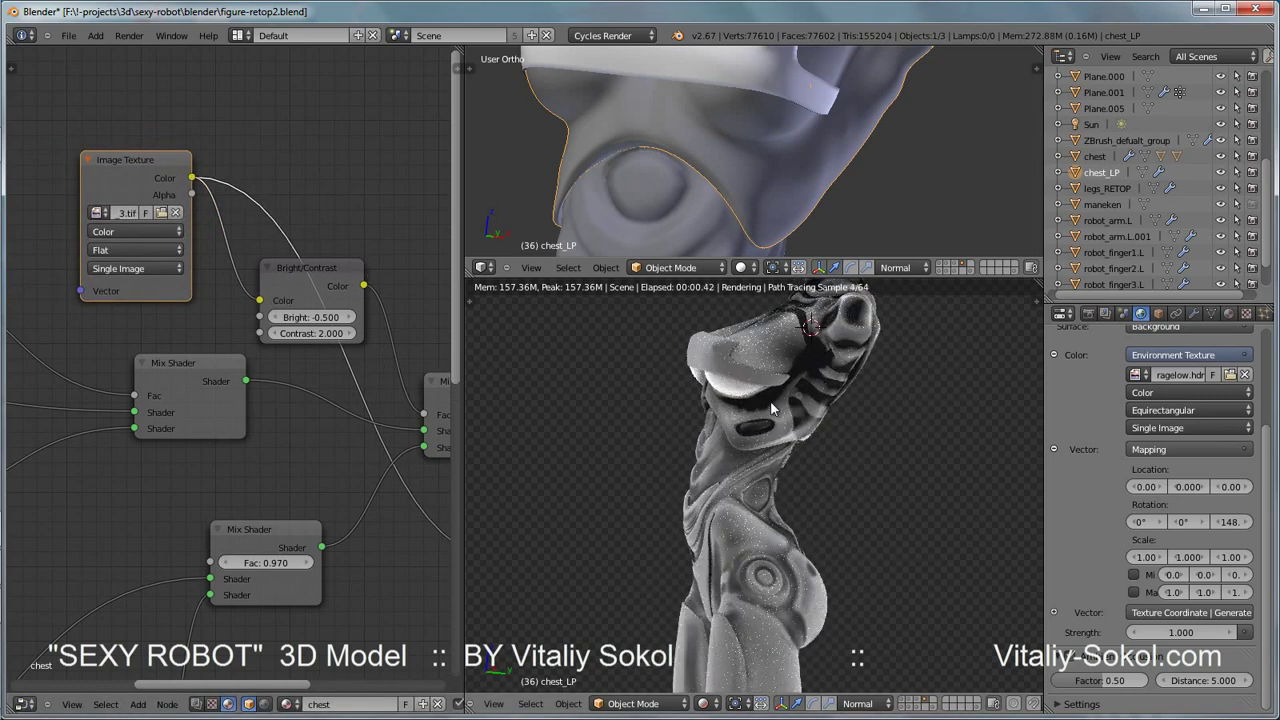
pyautogui.moveTo(351, 266); pyautogui.dragTo(386, 201)
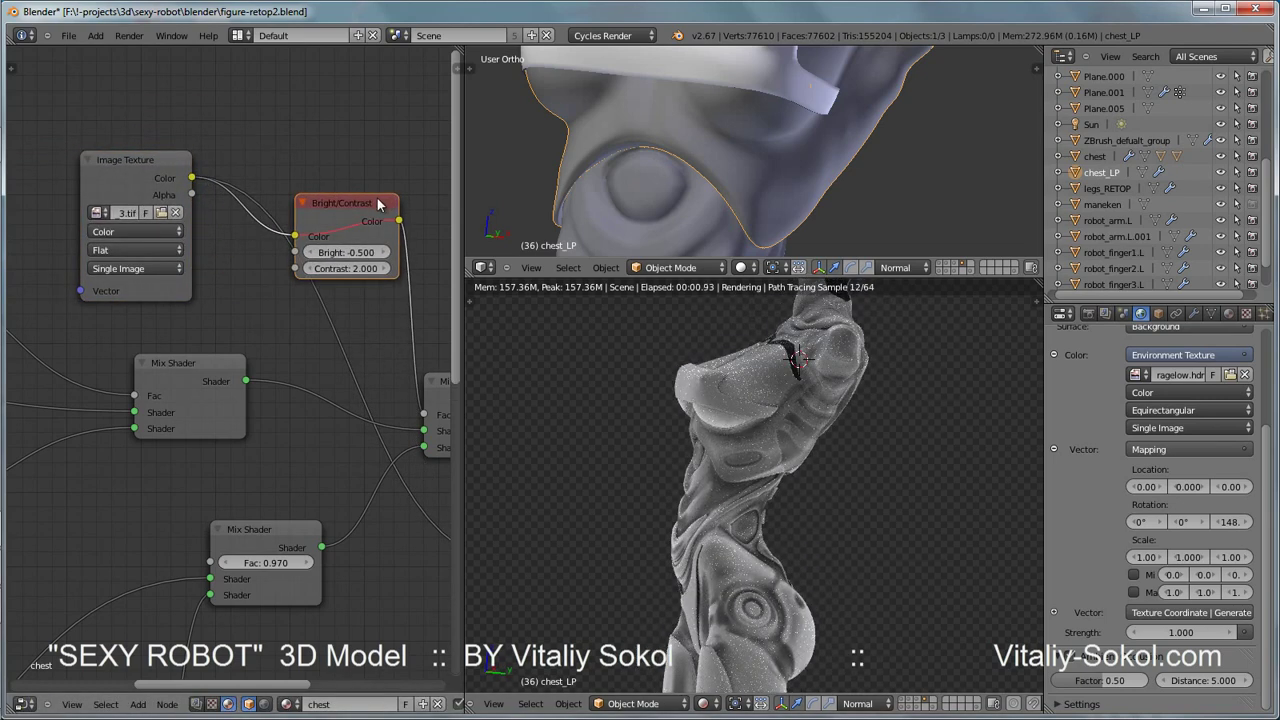
pyautogui.press('m')
pyautogui.moveTo(710, 445); pyautogui.dragTo(682, 421, button='middle')
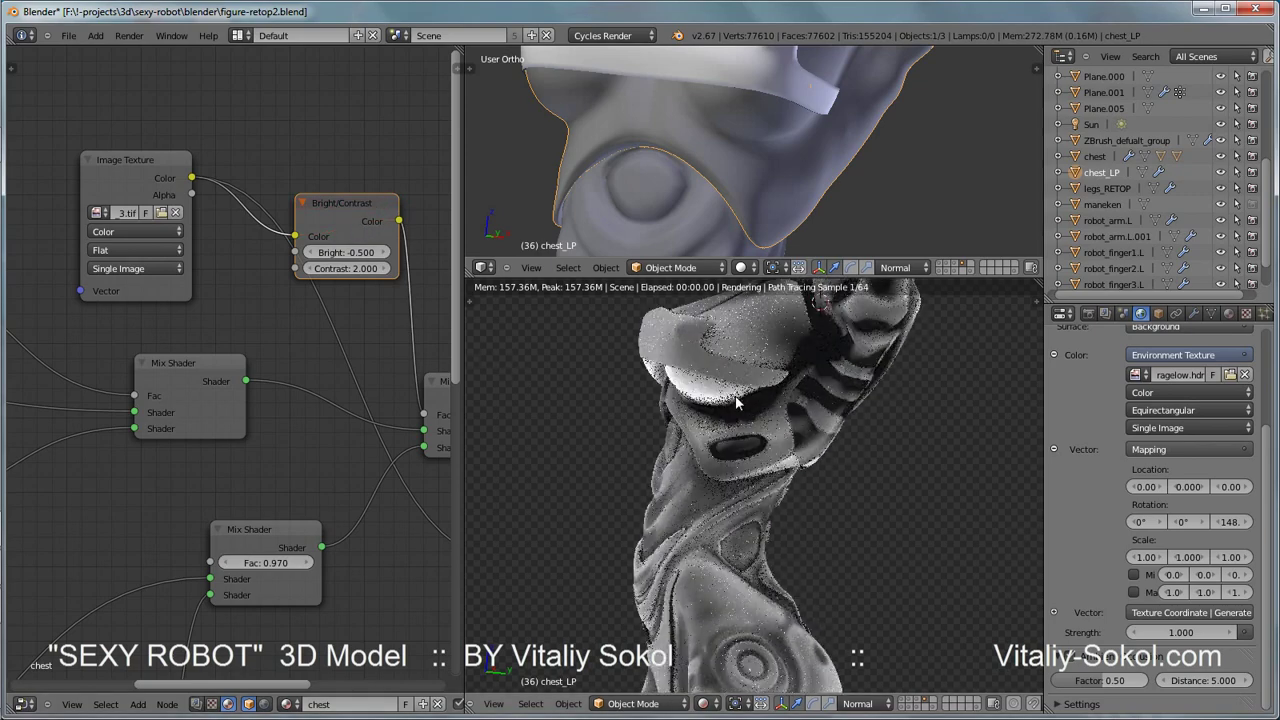
# Reposition the Image Texture node and disconnect it from Bright/Contrast
pyautogui.moveTo(351, 206); pyautogui.dragTo(292, 246, button='middle')
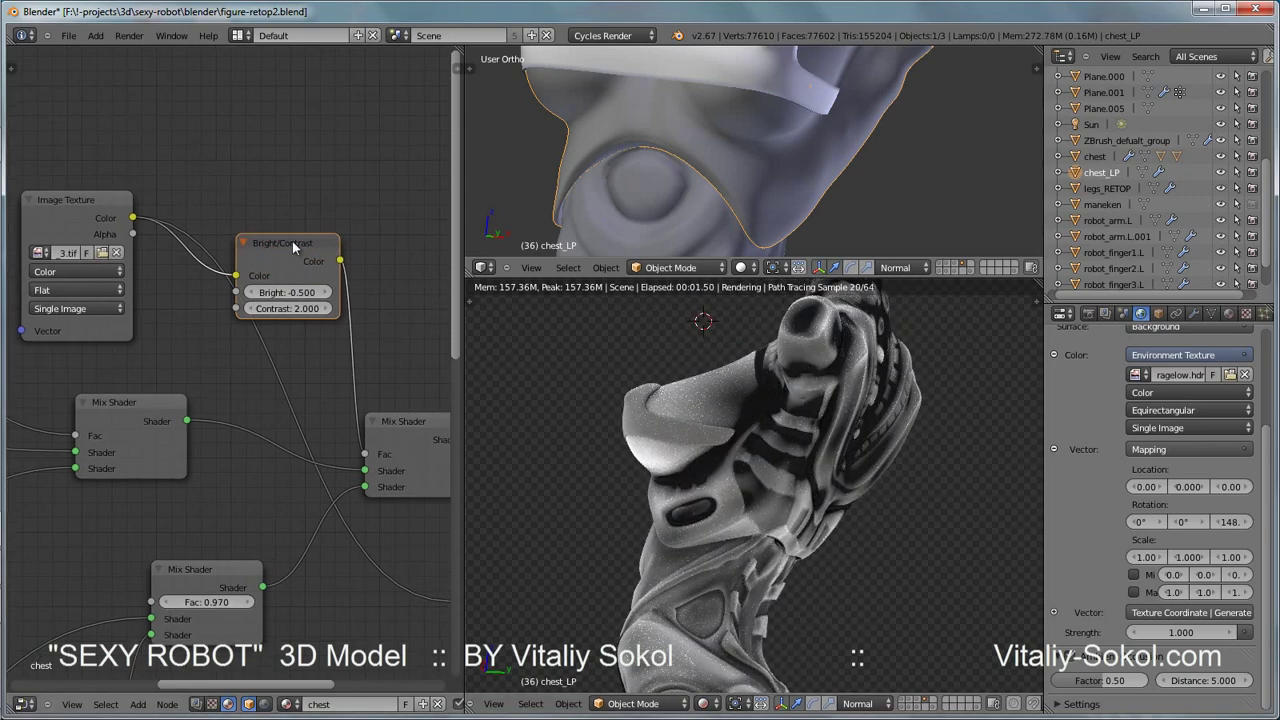
pyautogui.click(329, 280)
pyautogui.moveTo(160, 260); pyautogui.dragTo(292, 249, button='middle')
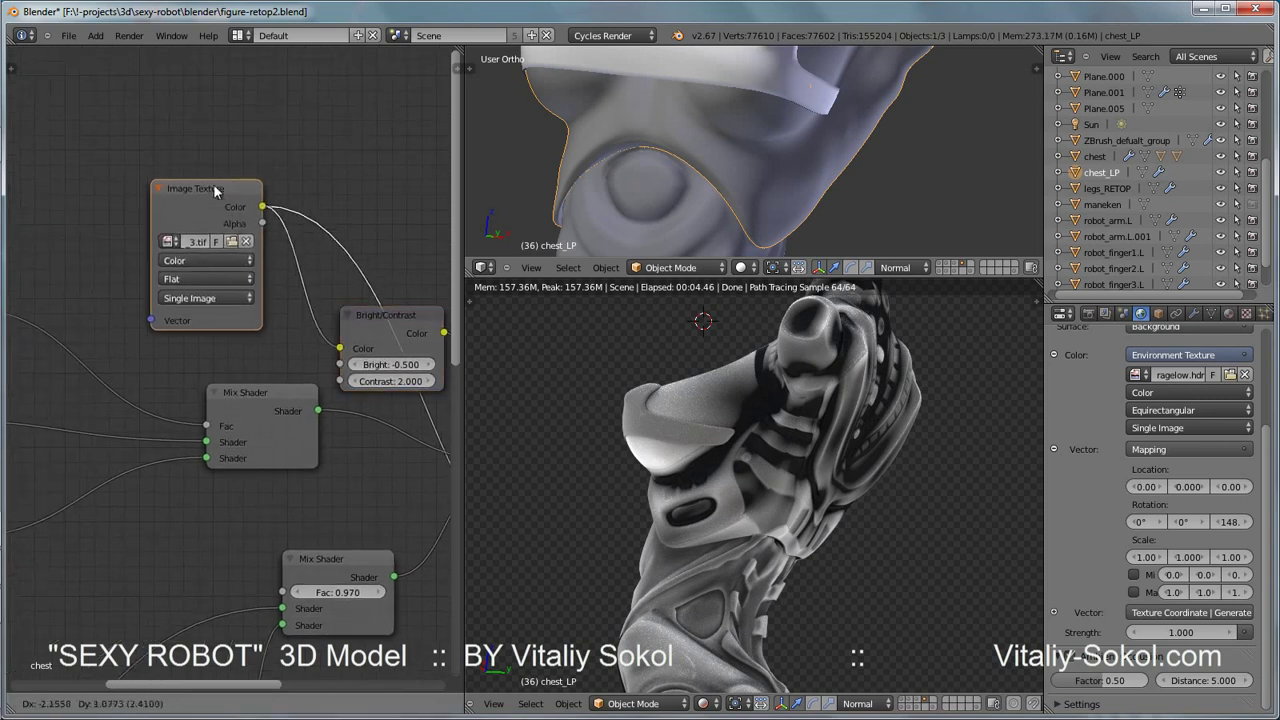
pyautogui.moveTo(272, 210); pyautogui.dragTo(257, 198)
pyautogui.keyDown('ctrl'); pyautogui.moveTo(291, 270); pyautogui.dragTo(262, 300, button='right'); pyautogui.keyUp('ctrl')
pyautogui.scroll(-5, 223, 338)
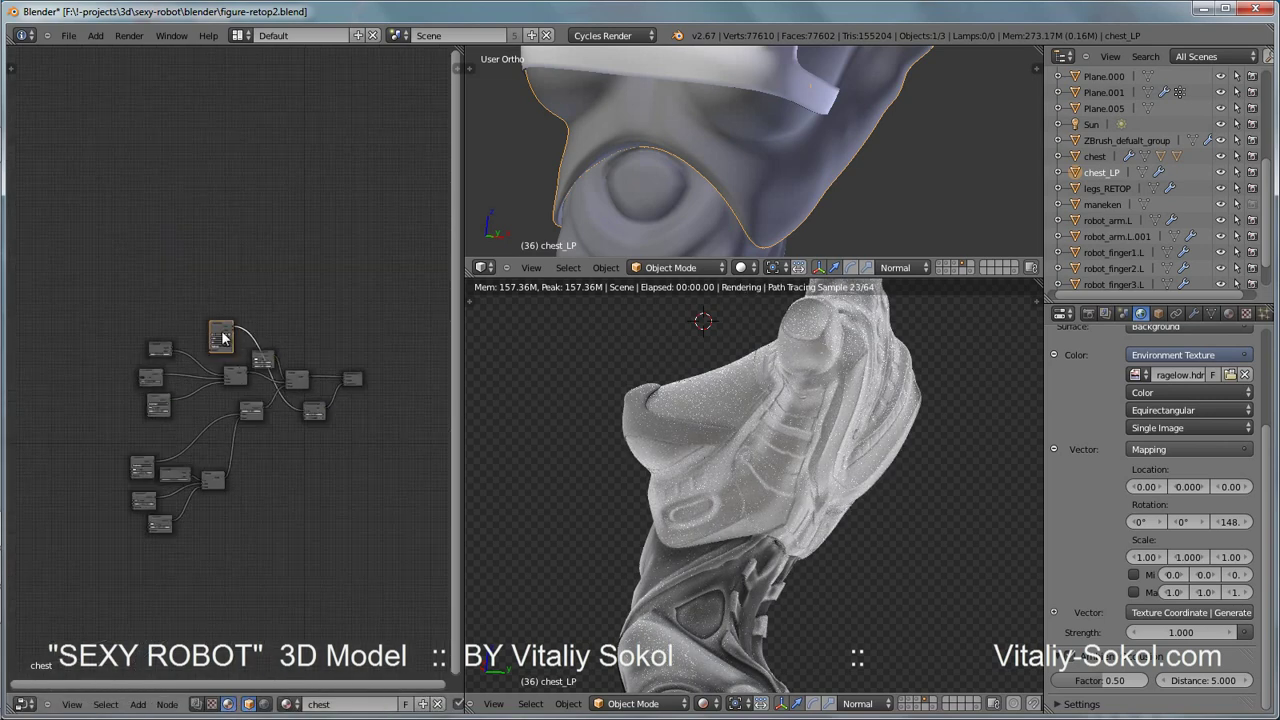
pyautogui.scroll(5, 292, 318)
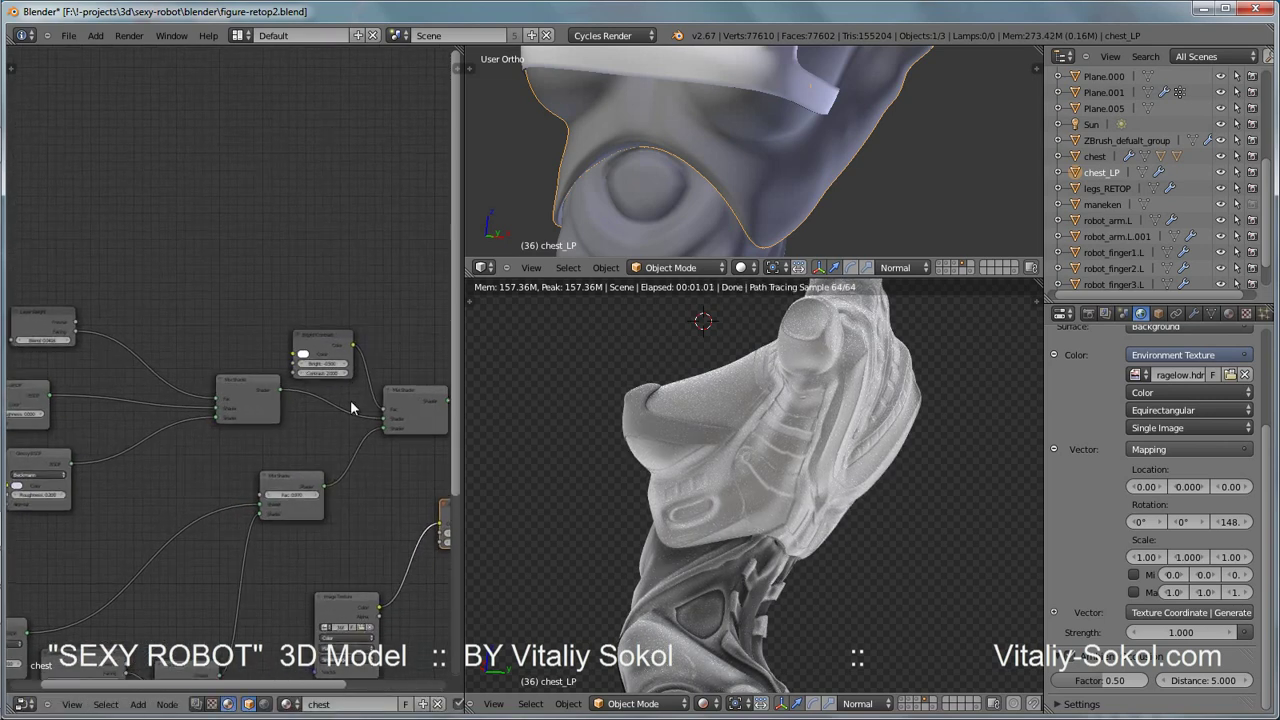
# Move the bottom Image Texture node to the upper left and browse the maps folder for its image
pyautogui.moveTo(356, 610); pyautogui.dragTo(226, 221)
pyautogui.scroll(4, 226, 250)
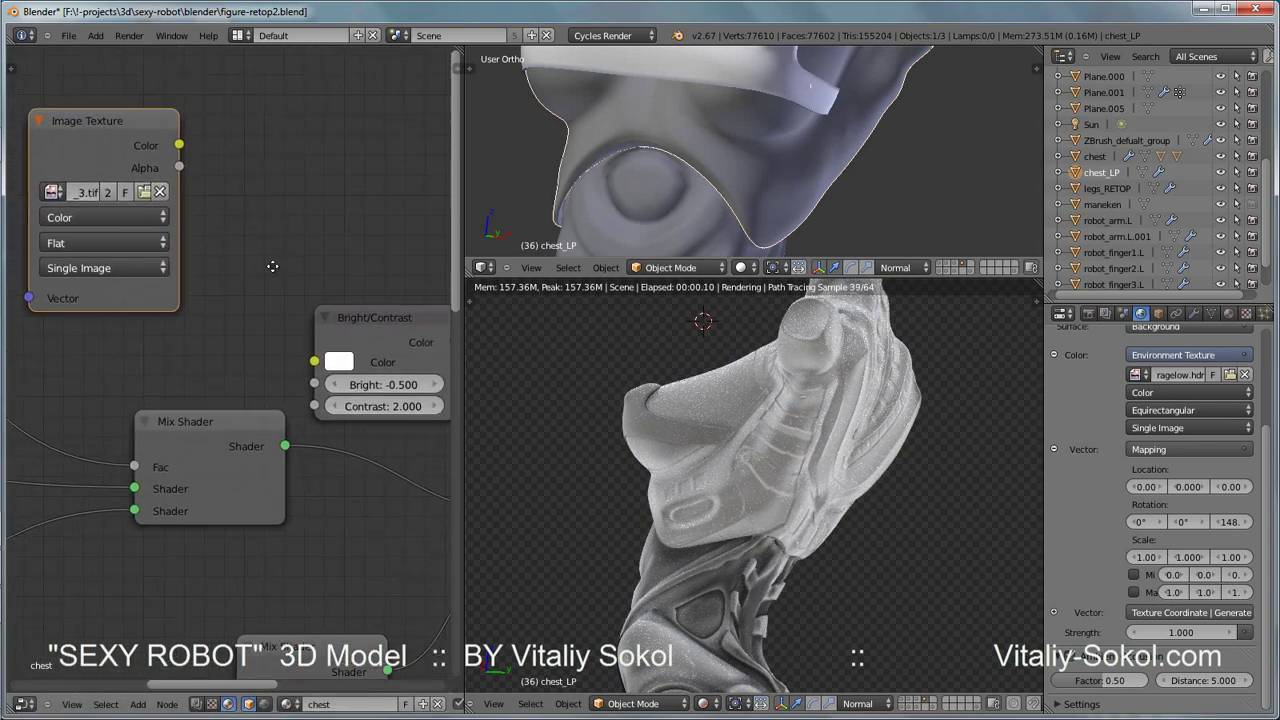
pyautogui.click(128, 213)
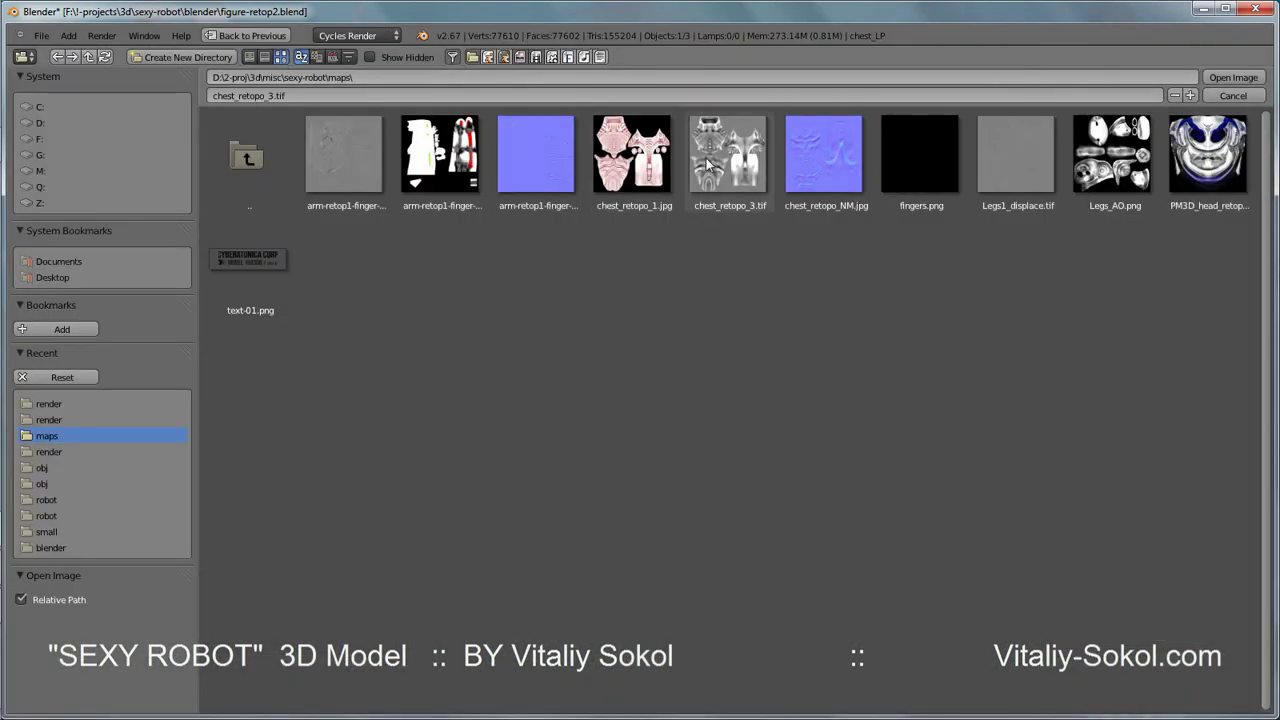
# Load chest_retopo_1.jpg into the texture node and orbit around the rendered chest
pyautogui.click(648, 187)
pyautogui.doubleClick(640, 170)
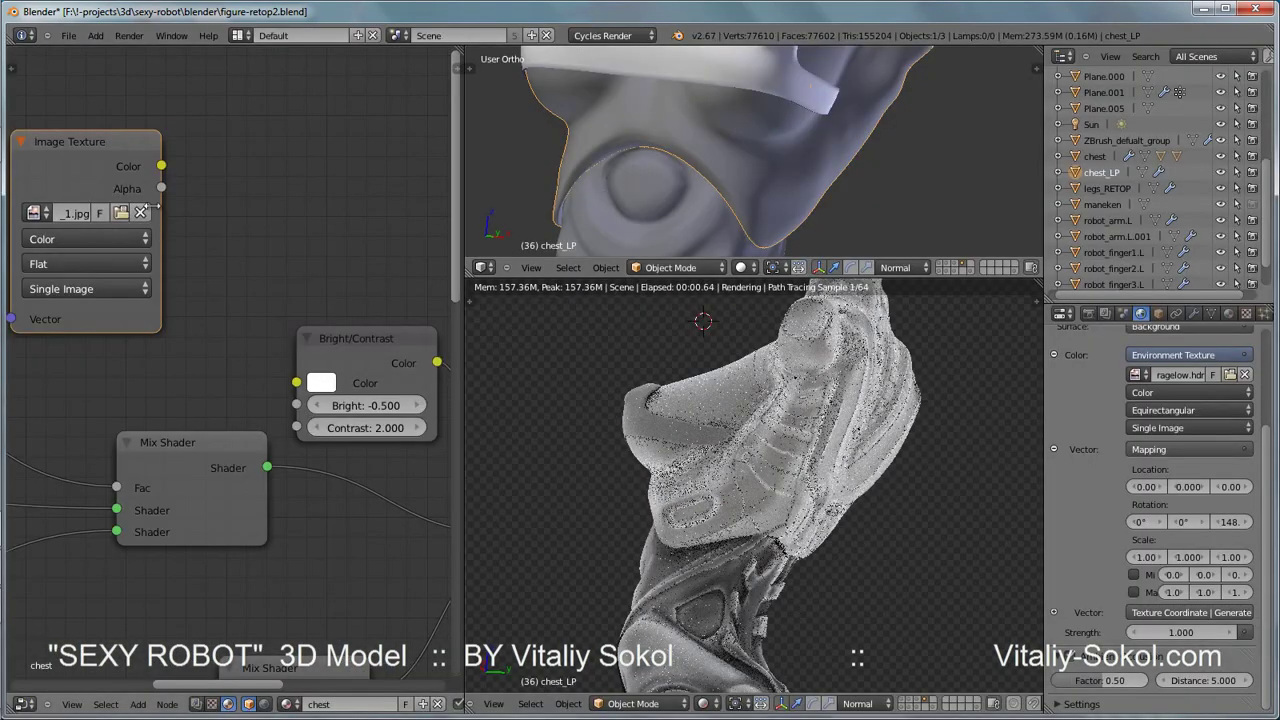
pyautogui.moveTo(700, 450)
pyautogui.mouseDown(button='middle')
pyautogui.moveTo(767, 467)
pyautogui.moveTo(653, 484)
pyautogui.mouseUp(button='middle')
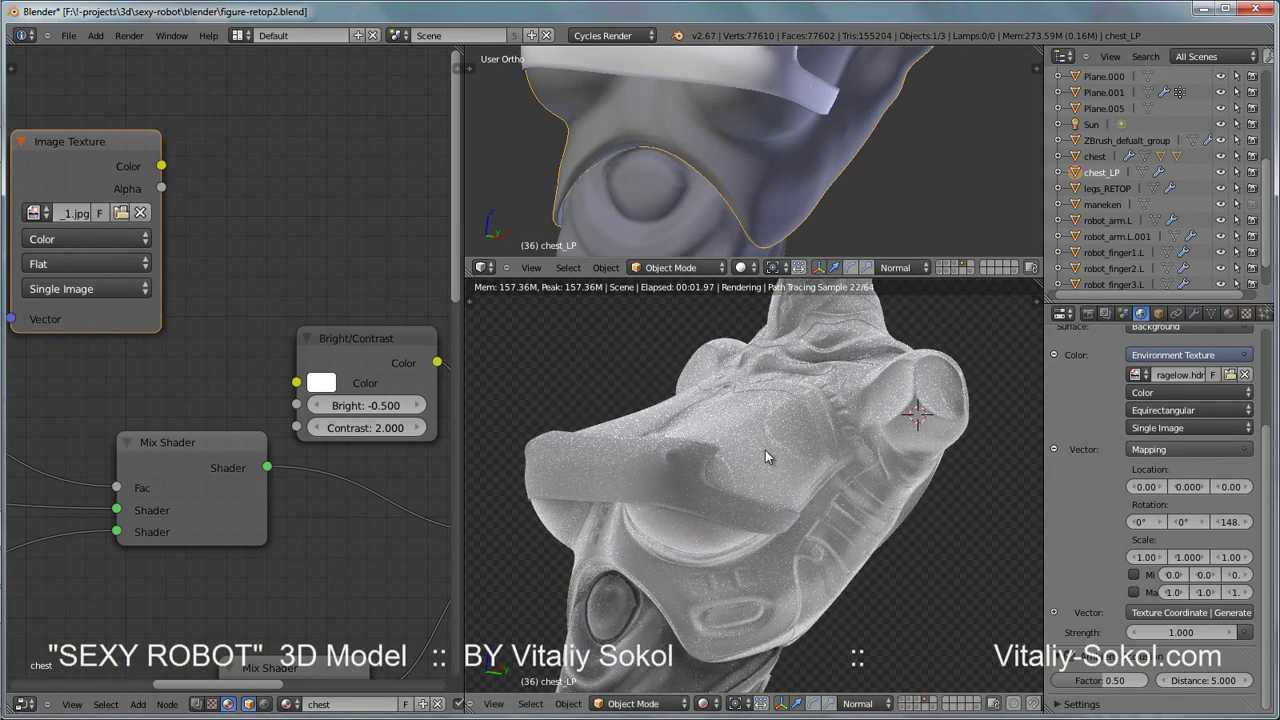
pyautogui.moveTo(774, 446)
pyautogui.mouseDown(button='middle')
pyautogui.moveTo(793, 432)
pyautogui.moveTo(846, 508)
pyautogui.moveTo(621, 469)
pyautogui.mouseUp(button='middle')
pyautogui.moveTo(261, 438); pyautogui.dragTo(205, 335, button='middle')
pyautogui.moveTo(640, 460); pyautogui.dragTo(571, 445, button='middle')
# Link Bright/Contrast Color to Material Output Displacement and move the Image Texture node left
pyautogui.moveTo(238, 398)
pyautogui.mouseDown(button='middle')
pyautogui.moveTo(200, 314)
pyautogui.moveTo(121, 413)
pyautogui.moveTo(294, 214)
pyautogui.mouseUp(button='middle')
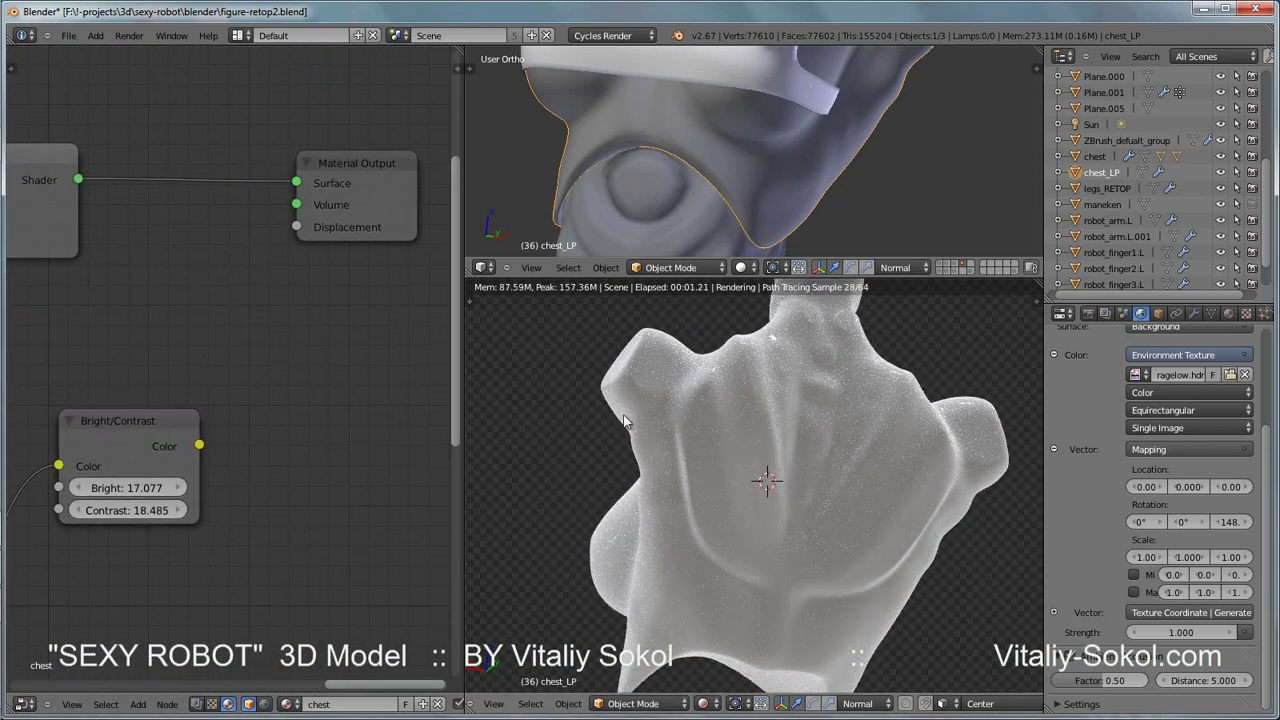
pyautogui.moveTo(294, 229); pyautogui.dragTo(296, 227)
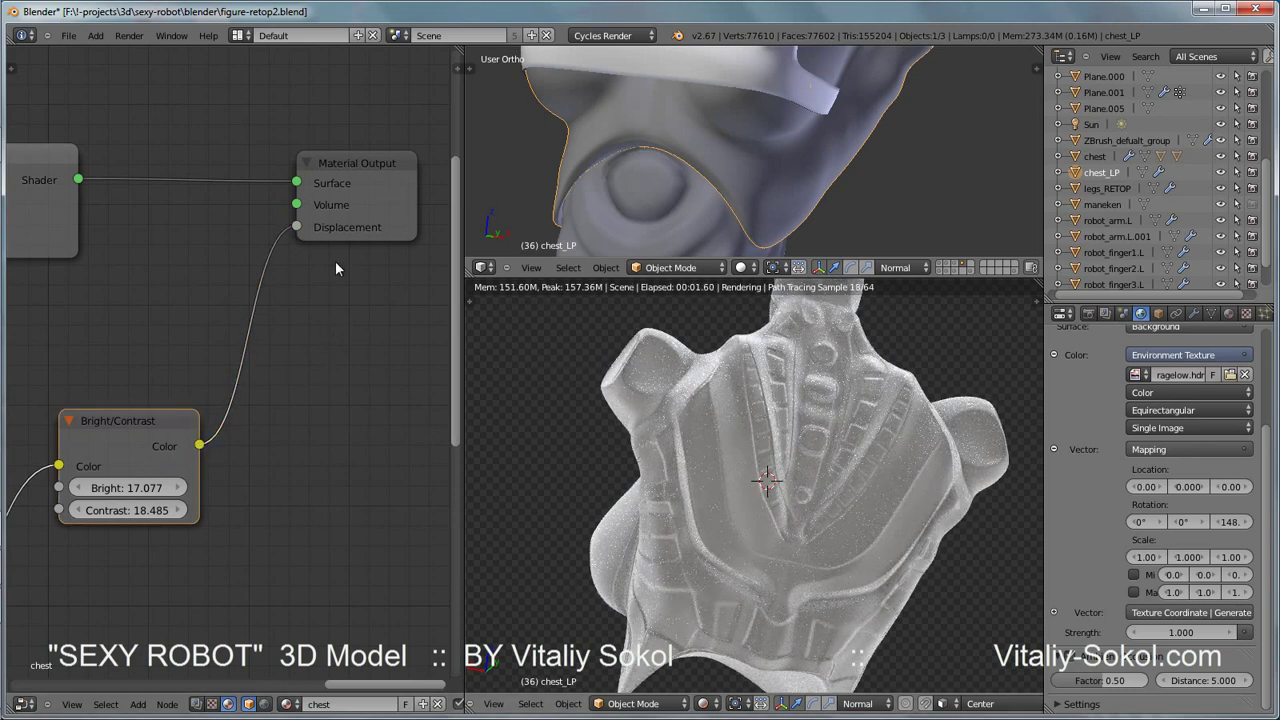
pyautogui.moveTo(335, 261); pyautogui.dragTo(450, 150, button='middle')
pyautogui.moveTo(208, 151)
pyautogui.mouseDown(button='middle')
pyautogui.moveTo(122, 177)
pyautogui.moveTo(266, 228)
pyautogui.mouseUp(button='middle')
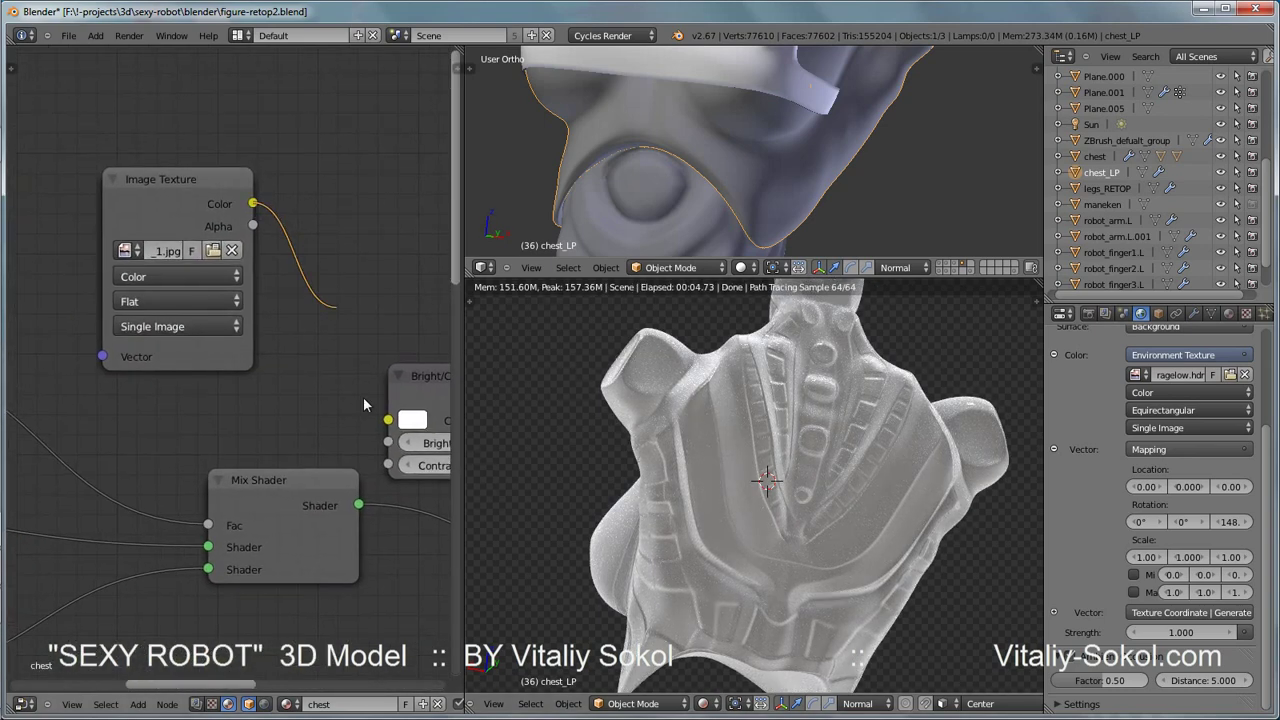
pyautogui.moveTo(153, 215); pyautogui.dragTo(67, 227)
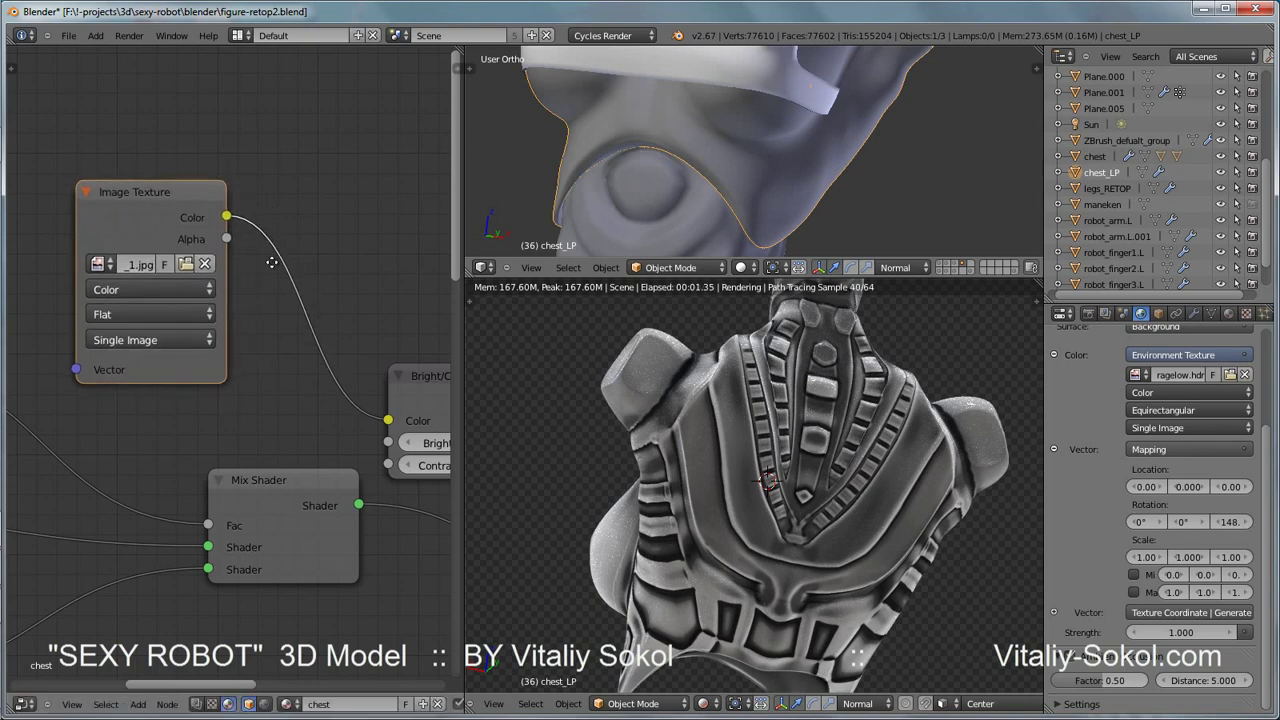
pyautogui.moveTo(416, 345)
pyautogui.mouseDown(button='middle')
pyautogui.moveTo(358, 294)
pyautogui.moveTo(304, 338)
pyautogui.moveTo(250, 320)
pyautogui.mouseUp(button='middle')
# Insert the other Bright/Contrast node into the Image Texture Color link and inspect the displacement
pyautogui.click(360, 328)
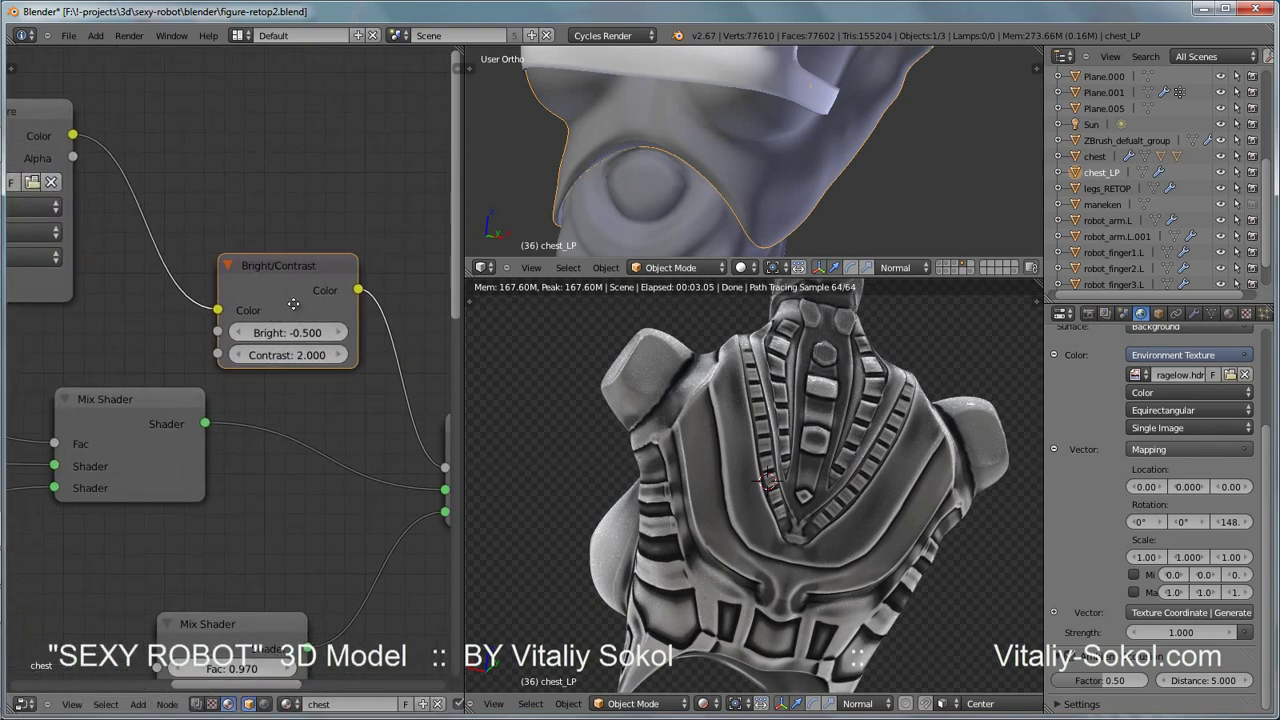
pyautogui.moveTo(150, 320)
pyautogui.mouseDown(button='middle')
pyautogui.moveTo(323, 293)
pyautogui.moveTo(446, 338)
pyautogui.moveTo(289, 301)
pyautogui.mouseUp(button='middle')
pyautogui.moveTo(289, 301); pyautogui.dragTo(272, 300)
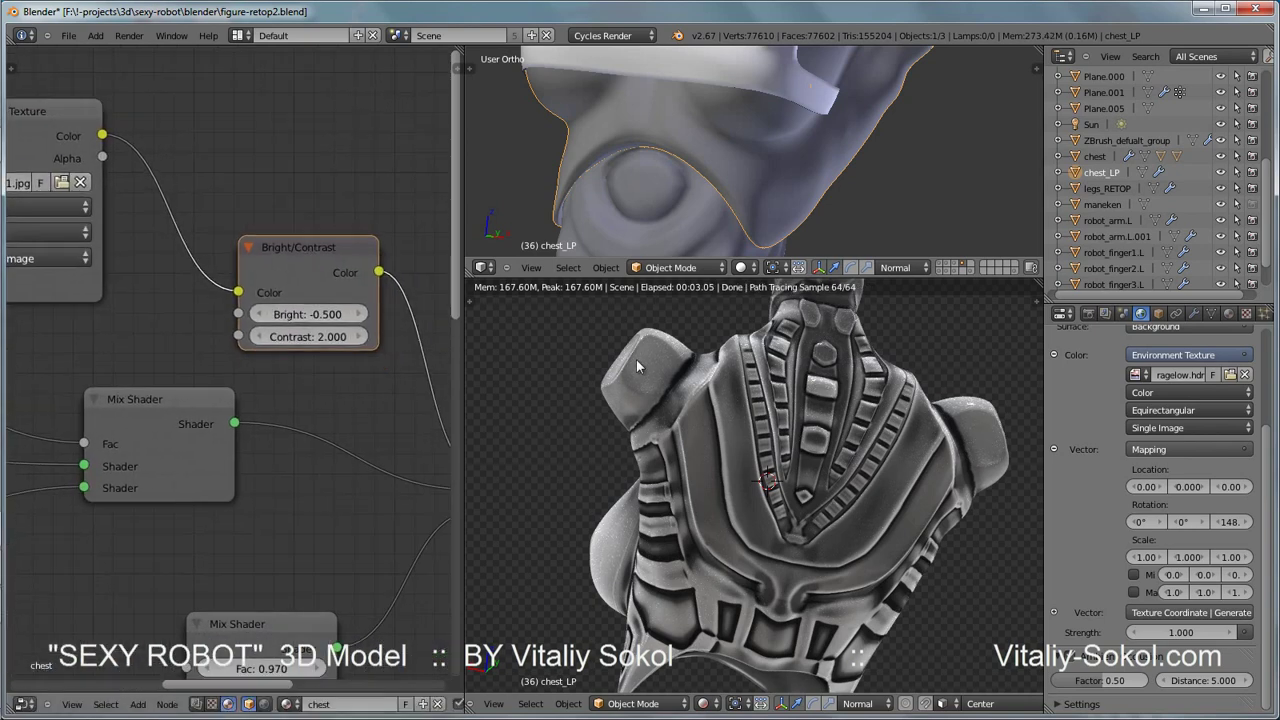
pyautogui.moveTo(836, 487)
pyautogui.mouseDown(button='middle')
pyautogui.moveTo(916, 435)
pyautogui.moveTo(730, 438)
pyautogui.moveTo(707, 450)
pyautogui.moveTo(868, 482)
pyautogui.moveTo(700, 589)
pyautogui.mouseUp(button='middle')
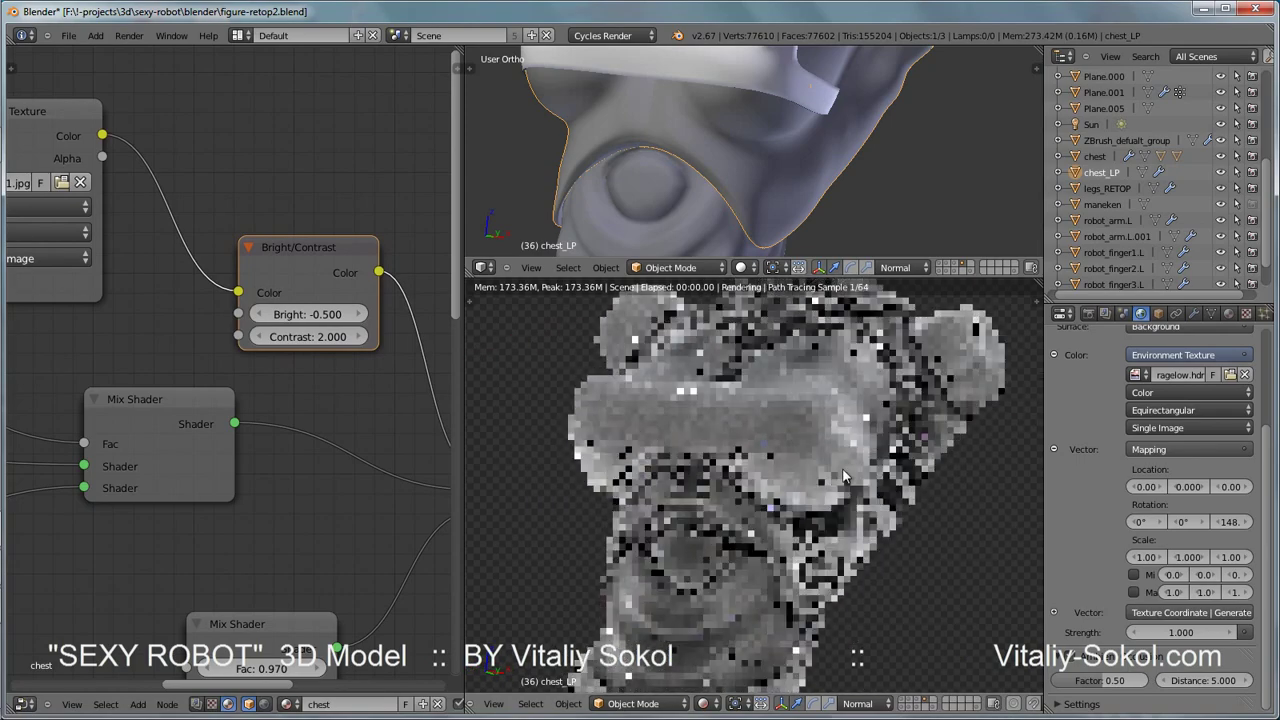
# Select the Group28690.001 legs object, view its texture nodes, and render the robot through the camera
pyautogui.rightClick(700, 589)
pyautogui.moveTo(311, 475)
pyautogui.mouseDown(button='middle')
pyautogui.moveTo(133, 471)
pyautogui.moveTo(48, 485)
pyautogui.mouseUp(button='middle')
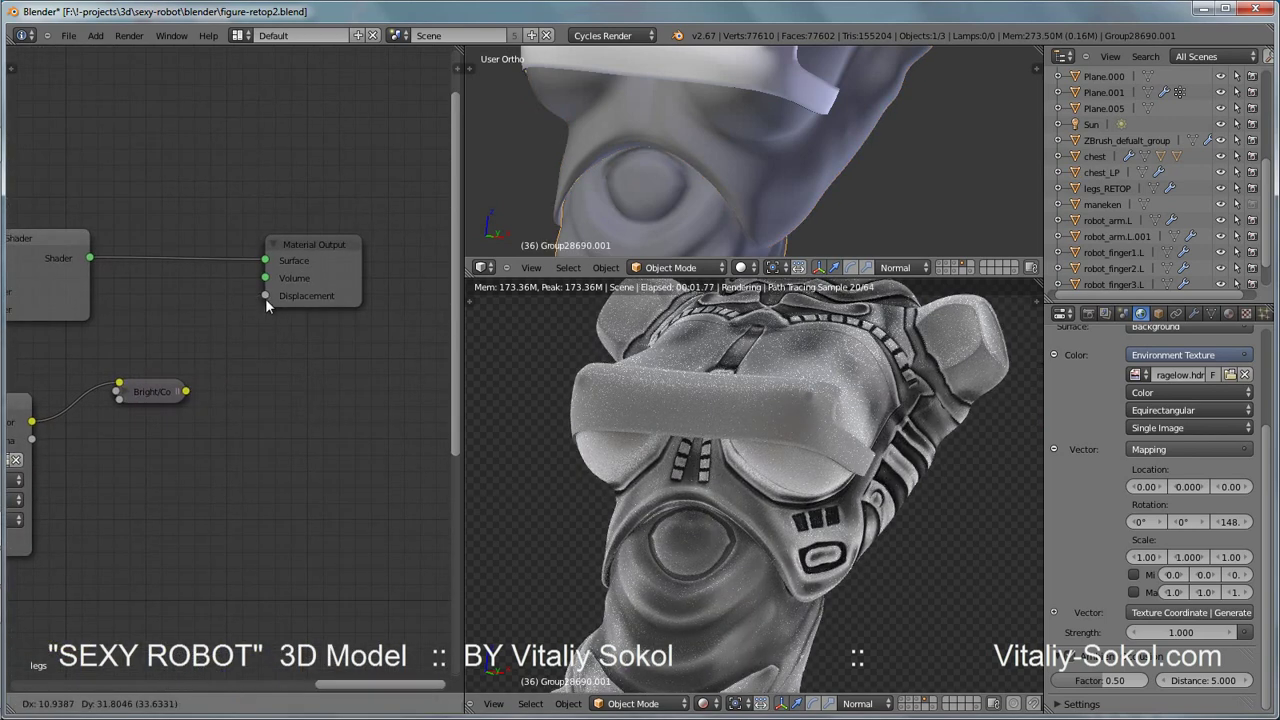
pyautogui.moveTo(417, 461); pyautogui.dragTo(156, 205, button='middle')
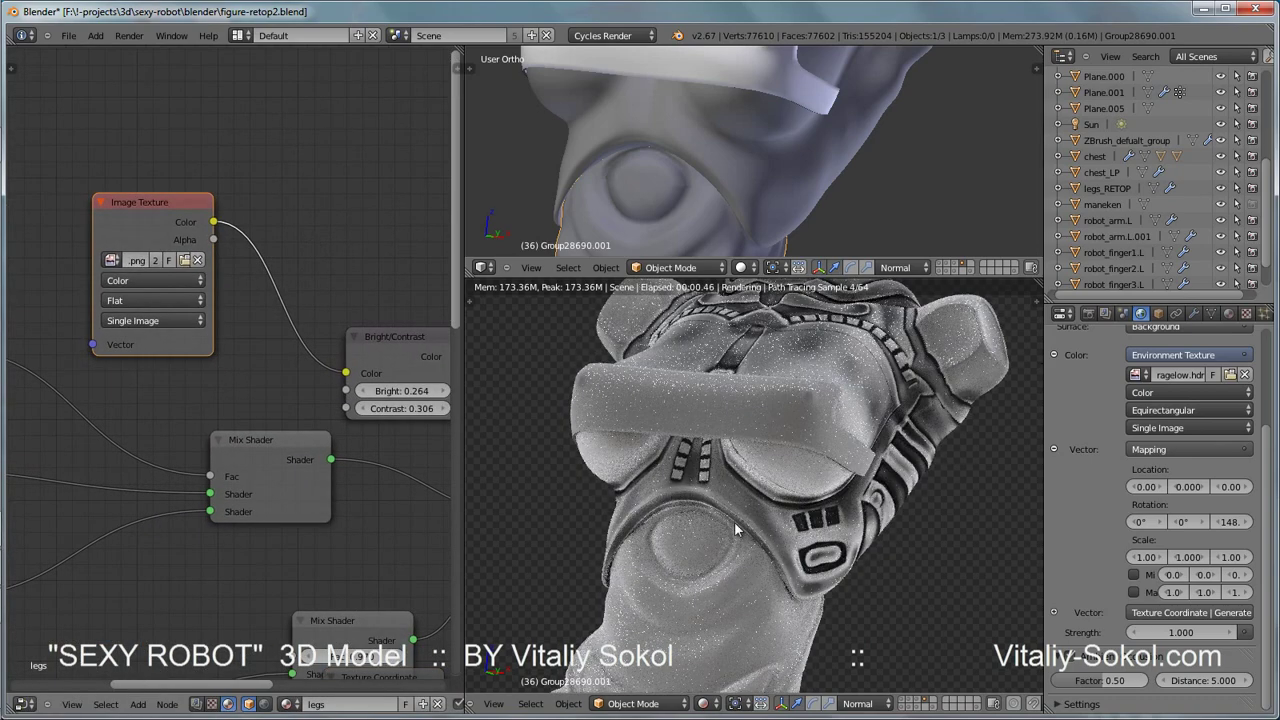
pyautogui.moveTo(797, 360); pyautogui.dragTo(826, 462, button='middle')
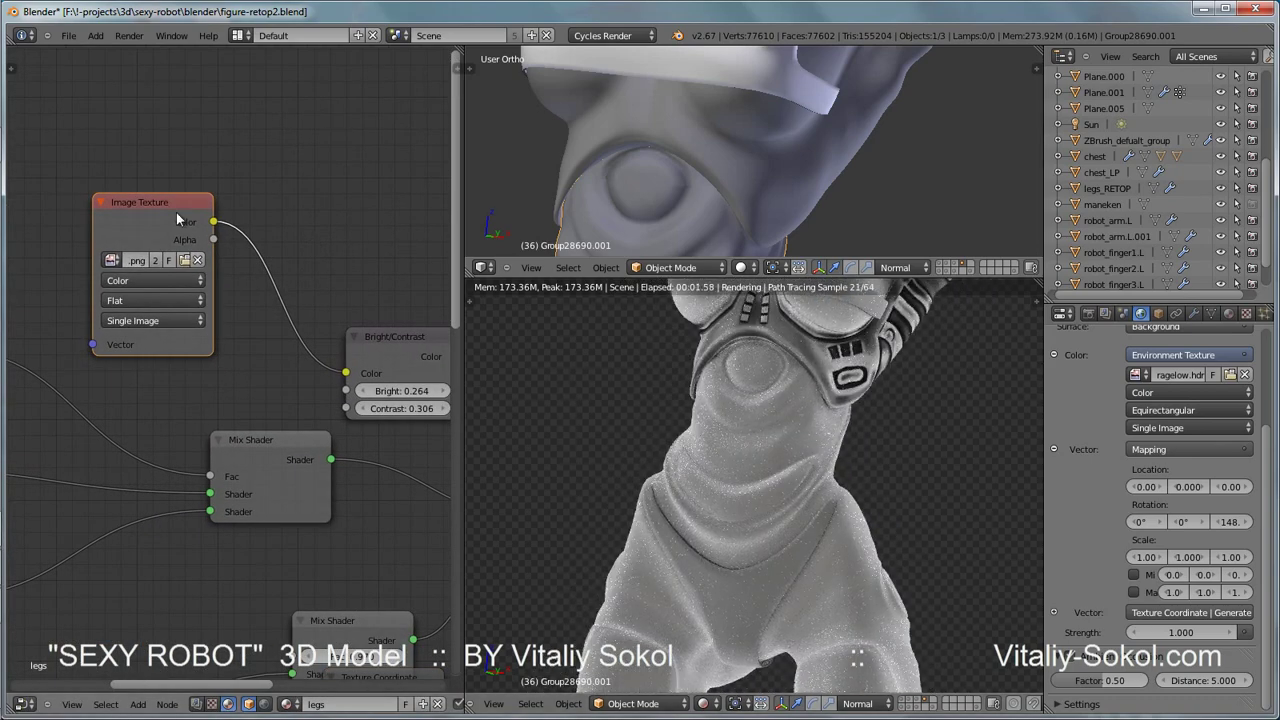
pyautogui.press('KP_0')
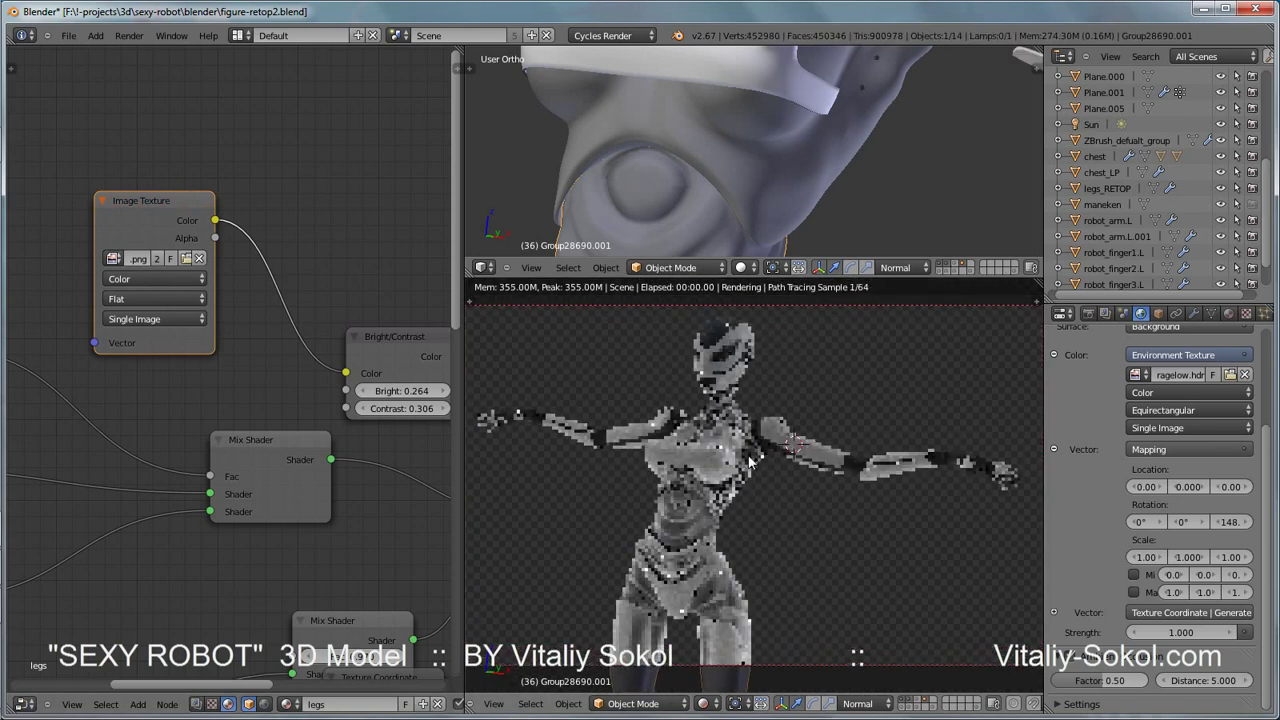
# Show all of the robot's scene layers and switch the lower view to solid shading
pyautogui.scroll(2, 766, 404)
pyautogui.scroll(2, 799, 484)
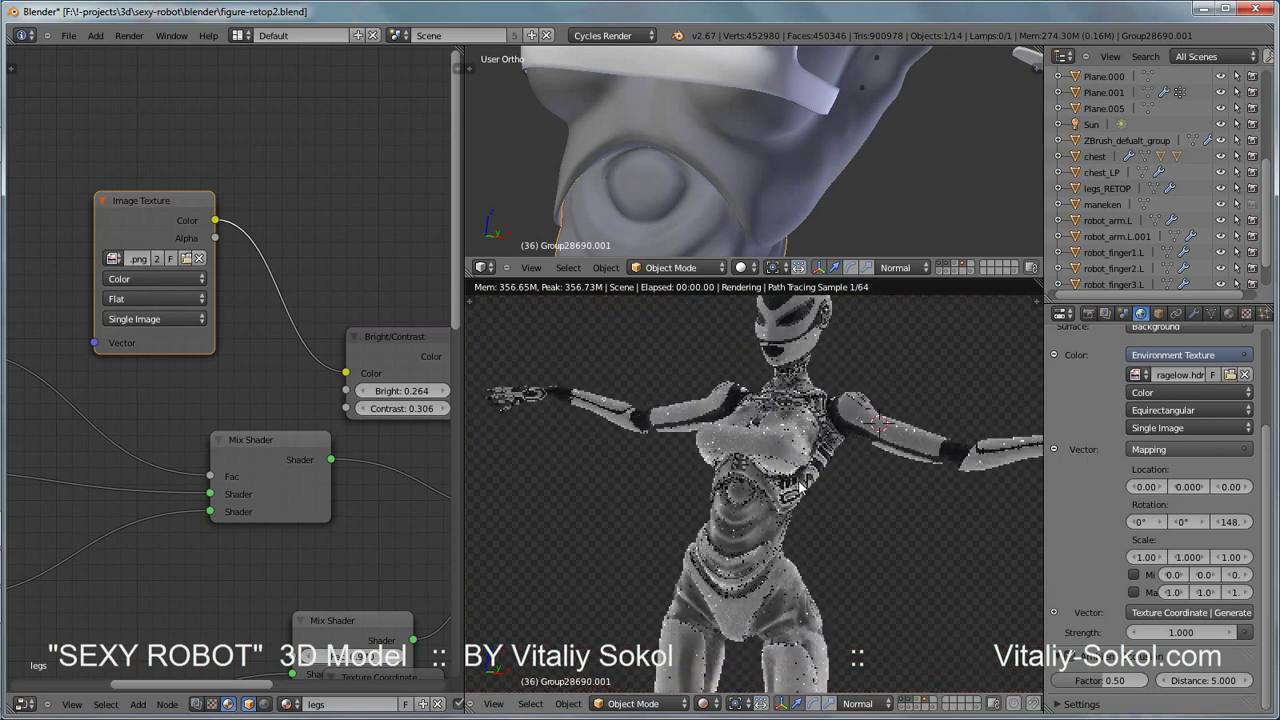
pyautogui.click(926, 705)
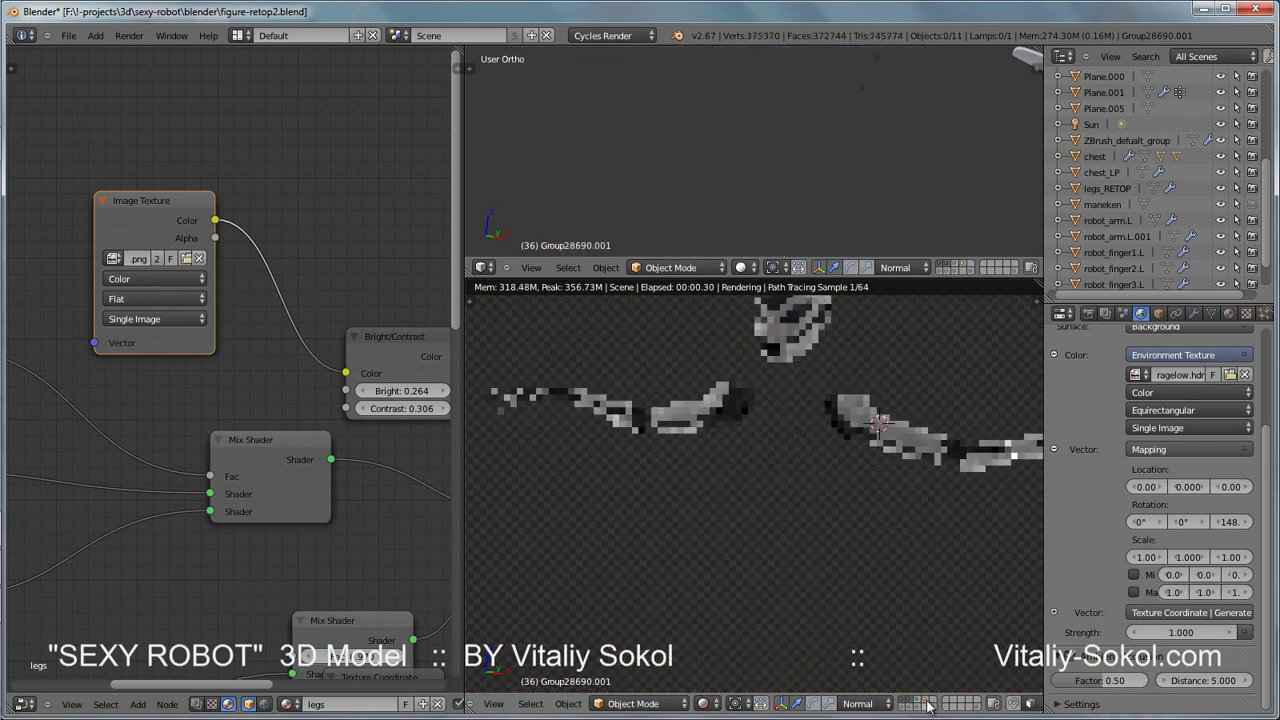
pyautogui.click(919, 704)
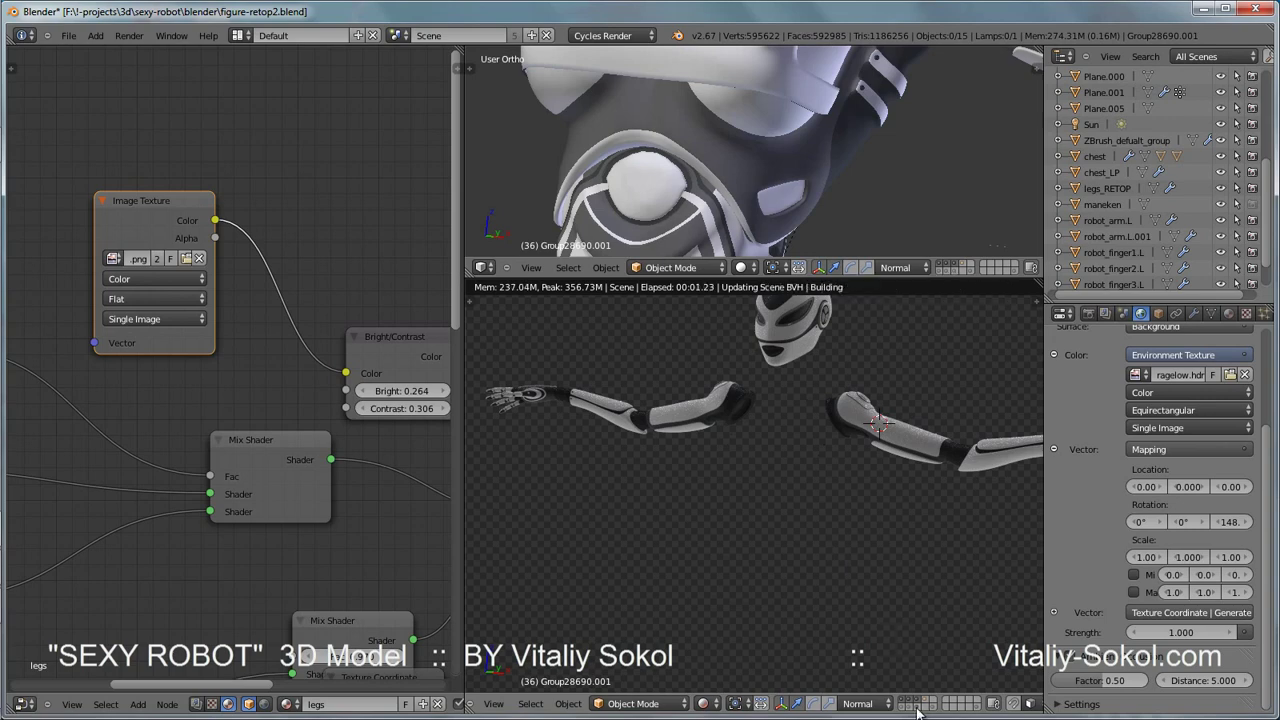
pyautogui.click(917, 706)
pyautogui.scroll(-5, 854, 566)
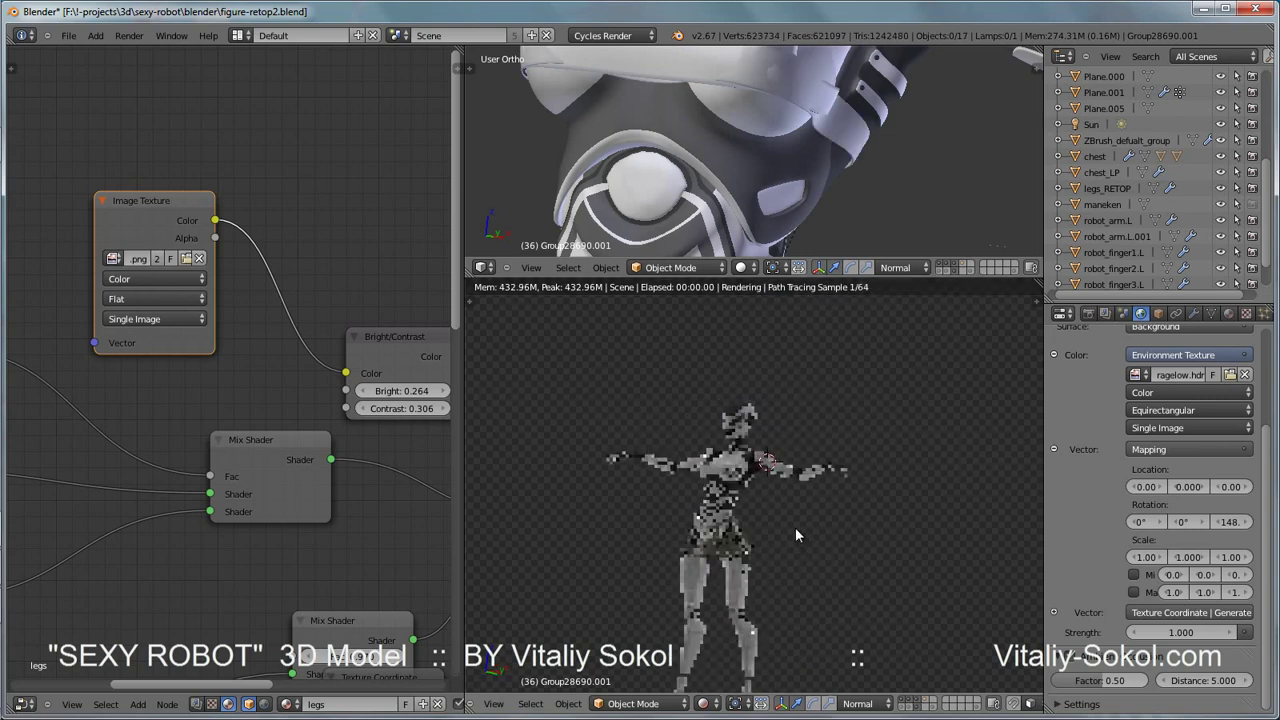
pyautogui.hotkey('shift', 'z')
# Return to the camera view and bring up the render layers base, robot_LP and envir
pyautogui.scroll(3, 758, 486)
pyautogui.scroll(3, 735, 509)
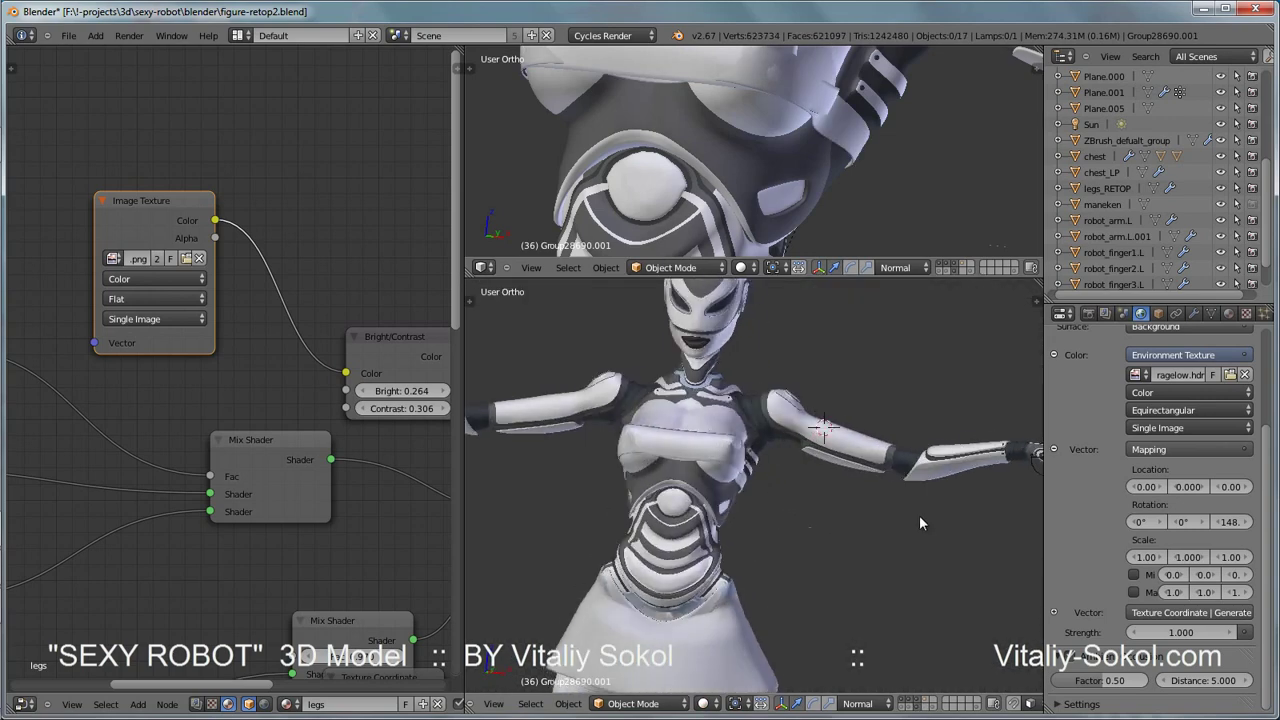
pyautogui.moveTo(920, 517)
pyautogui.mouseDown(button='middle')
pyautogui.moveTo(852, 451)
pyautogui.moveTo(882, 496)
pyautogui.moveTo(641, 443)
pyautogui.moveTo(597, 490)
pyautogui.mouseUp(button='middle')
pyautogui.moveTo(887, 553)
pyautogui.mouseDown(button='middle')
pyautogui.moveTo(747, 493)
pyautogui.moveTo(760, 490)
pyautogui.mouseUp(button='middle')
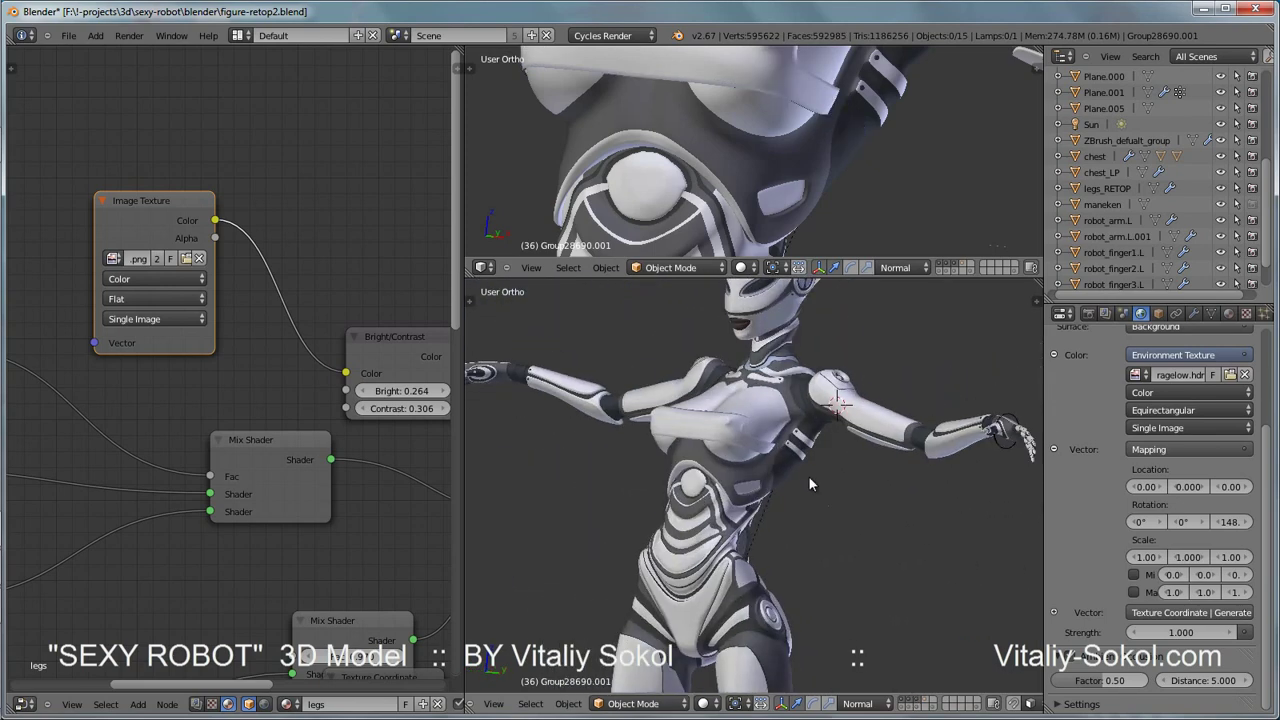
pyautogui.press('KP_0')
pyautogui.click(1105, 313)
pyautogui.moveTo(410, 430)
pyautogui.mouseDown(button='middle')
pyautogui.moveTo(262, 313)
pyautogui.moveTo(300, 300)
pyautogui.mouseUp(button='middle')
pyautogui.scroll(-3, 262, 313)
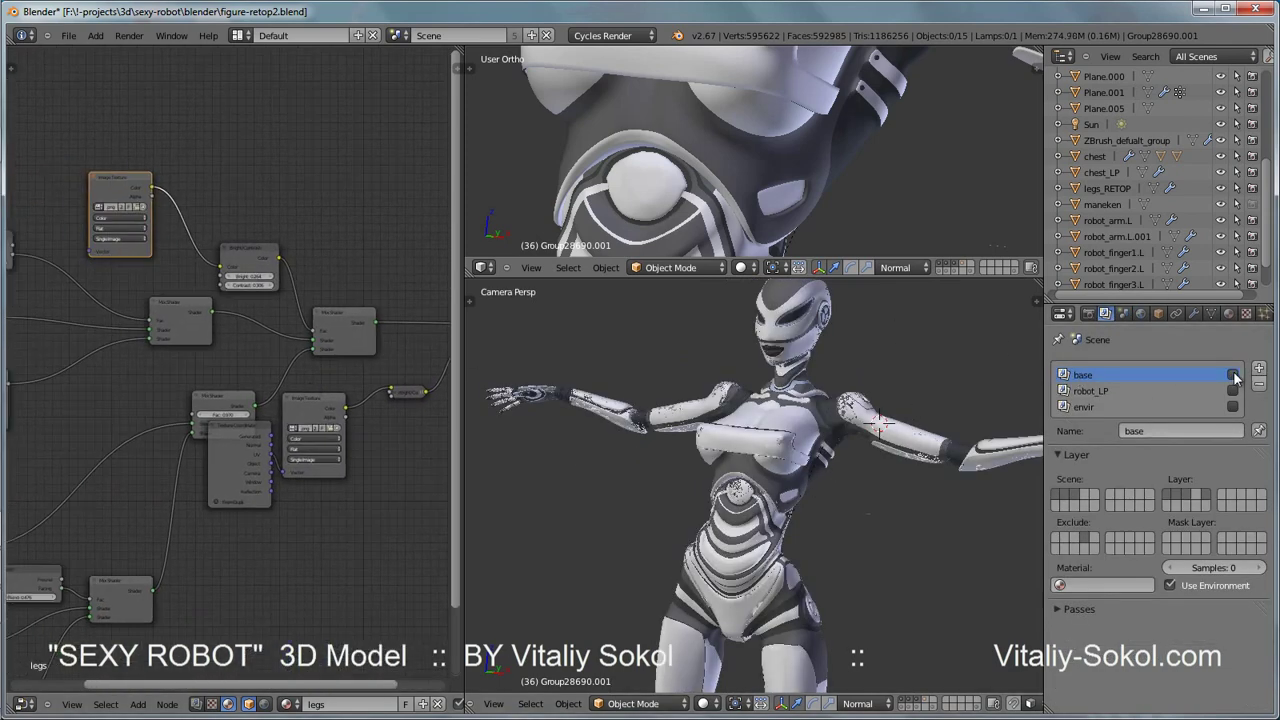
# Toggle the scene layers to show only the torso, then the full robot again
pyautogui.keyDown('shift'); pyautogui.click(1094, 500); pyautogui.keyUp('shift')
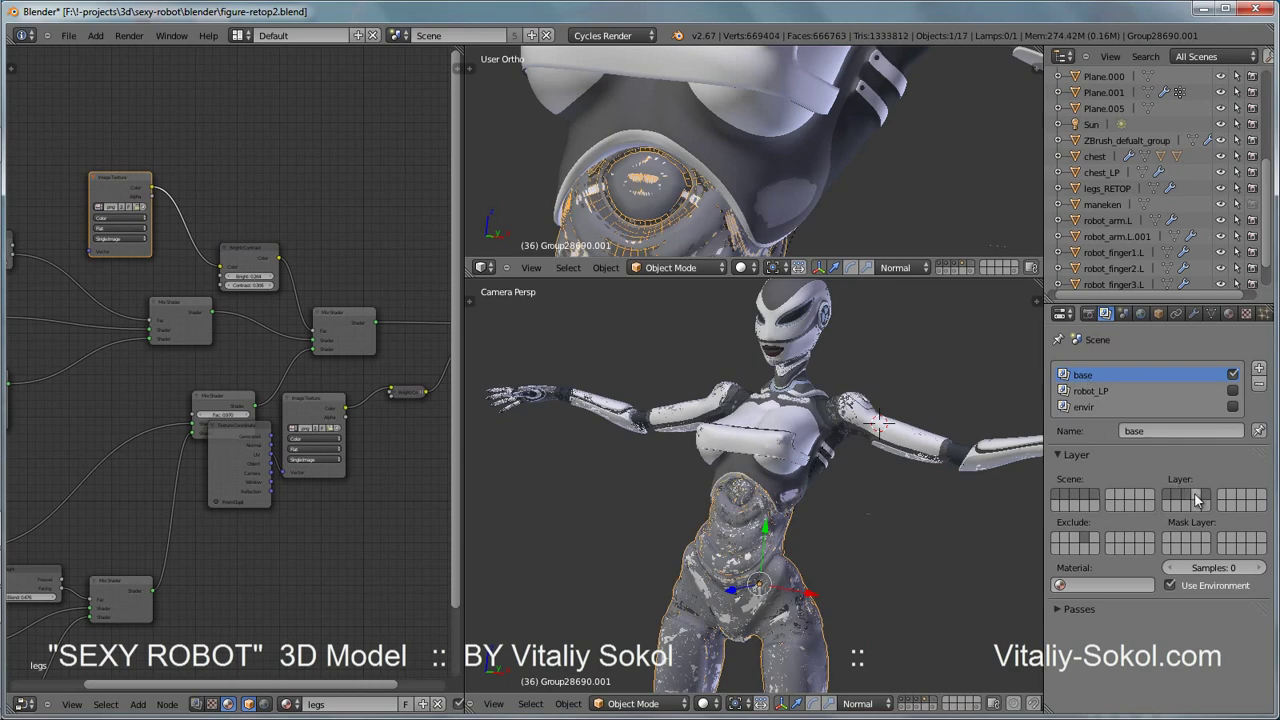
pyautogui.click(928, 703)
pyautogui.click(926, 705)
pyautogui.click(926, 705)
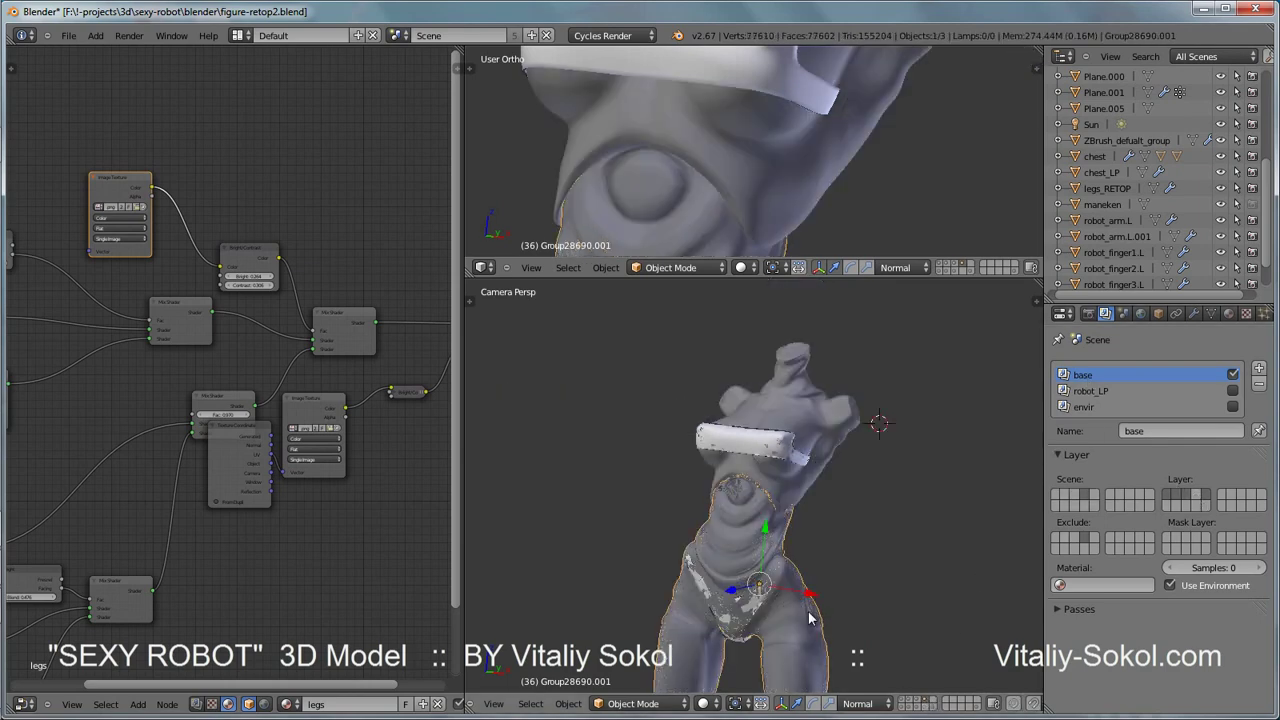
pyautogui.click(919, 703)
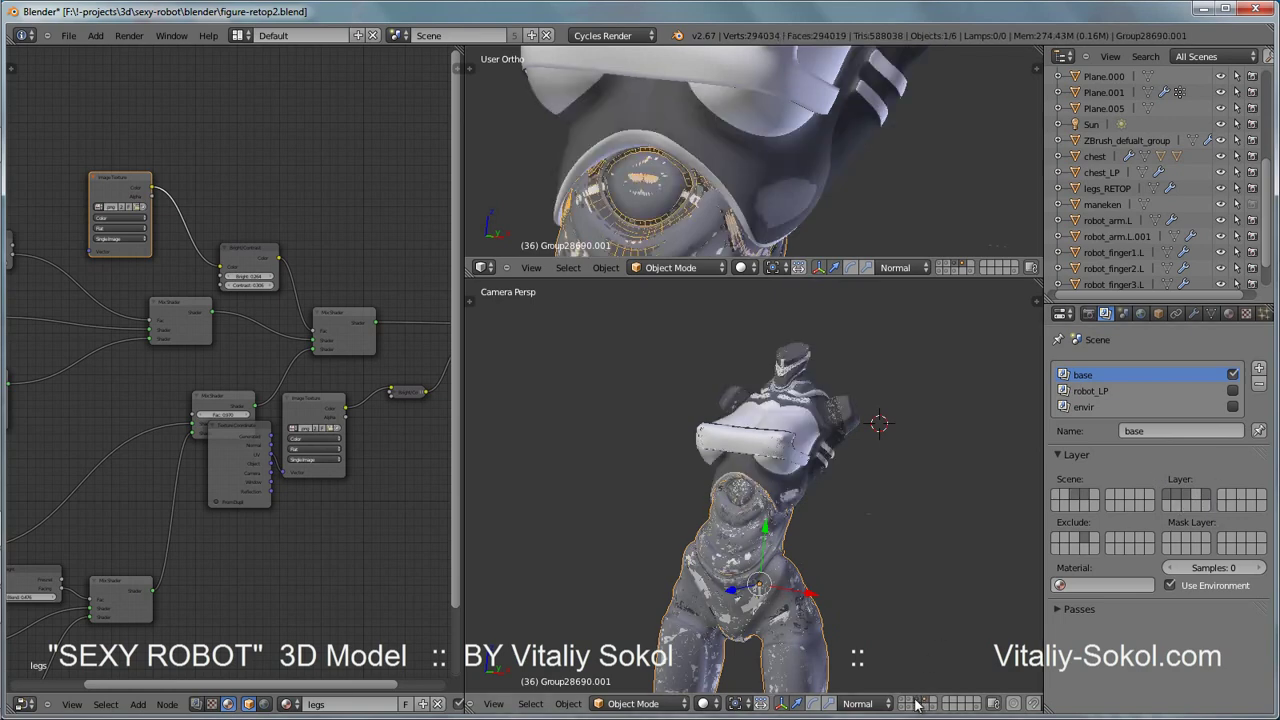
# Make the upper view a UV/Image Editor showing Render Result and render the frame with F12
pyautogui.click(1089, 314)
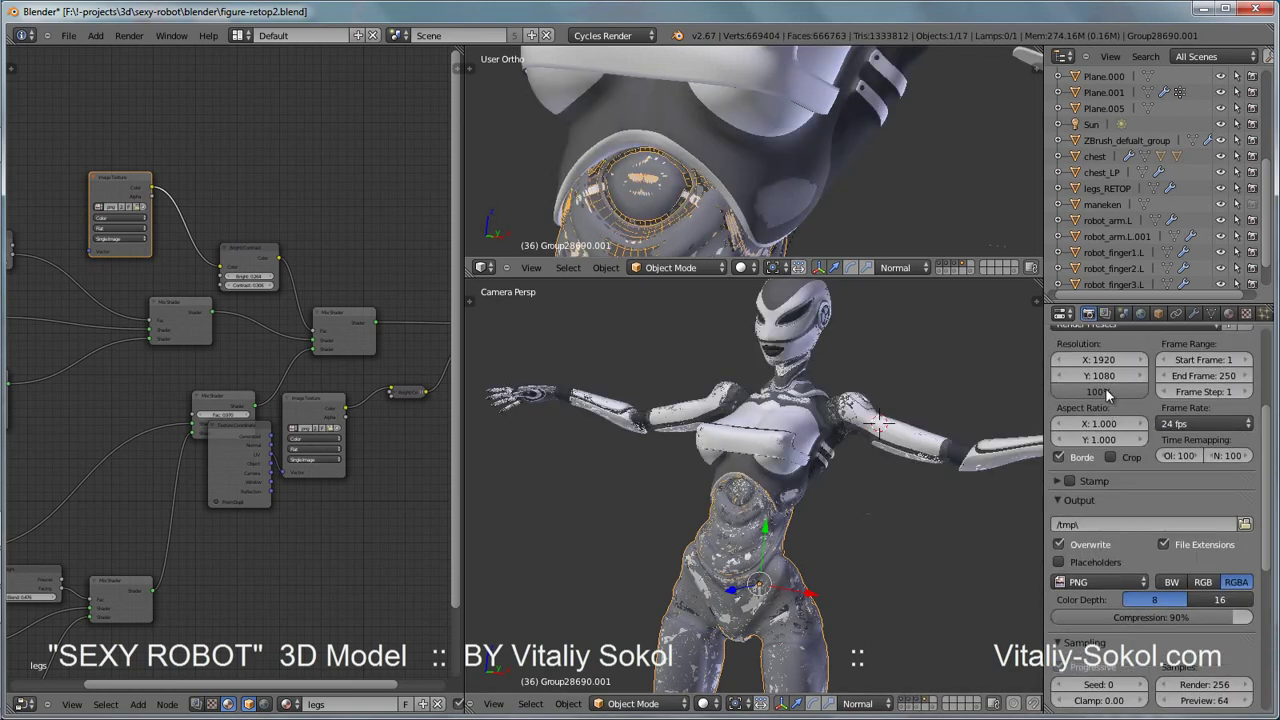
pyautogui.scroll(-3, 1148, 566)
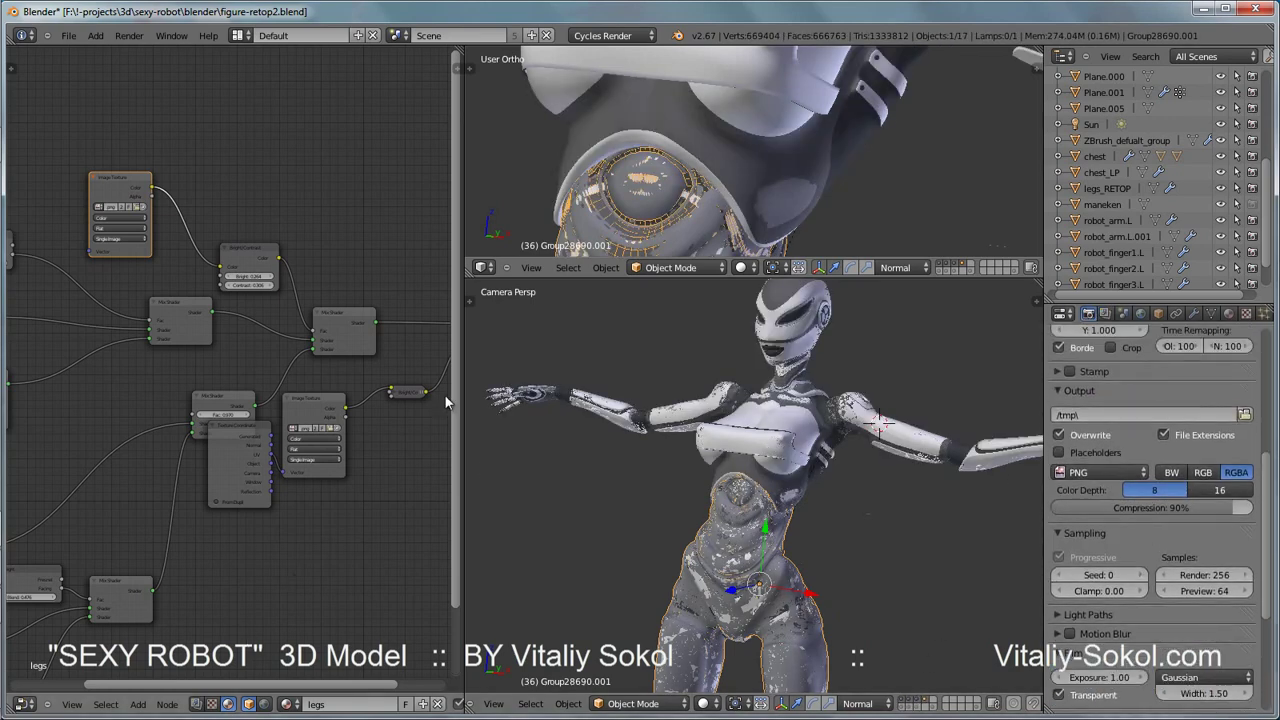
pyautogui.click(482, 267)
pyautogui.click(525, 388)
pyautogui.click(598, 268)
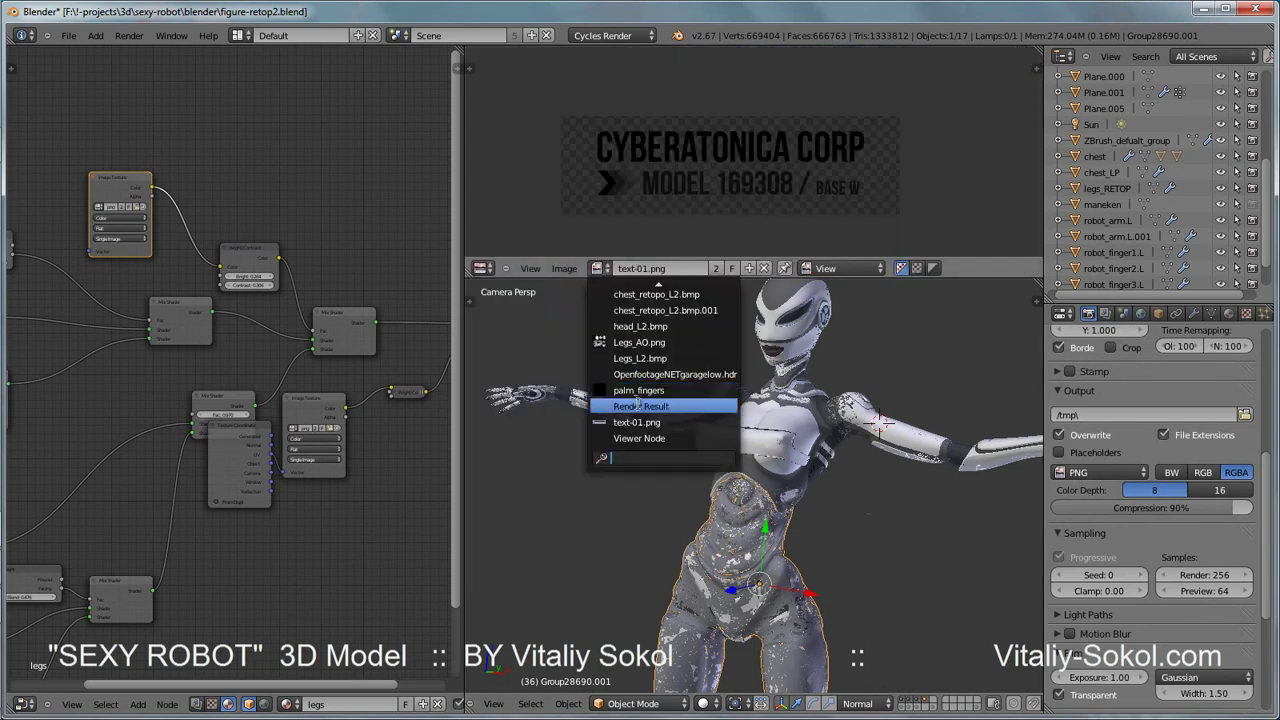
pyautogui.click(628, 406)
pyautogui.press('F12')
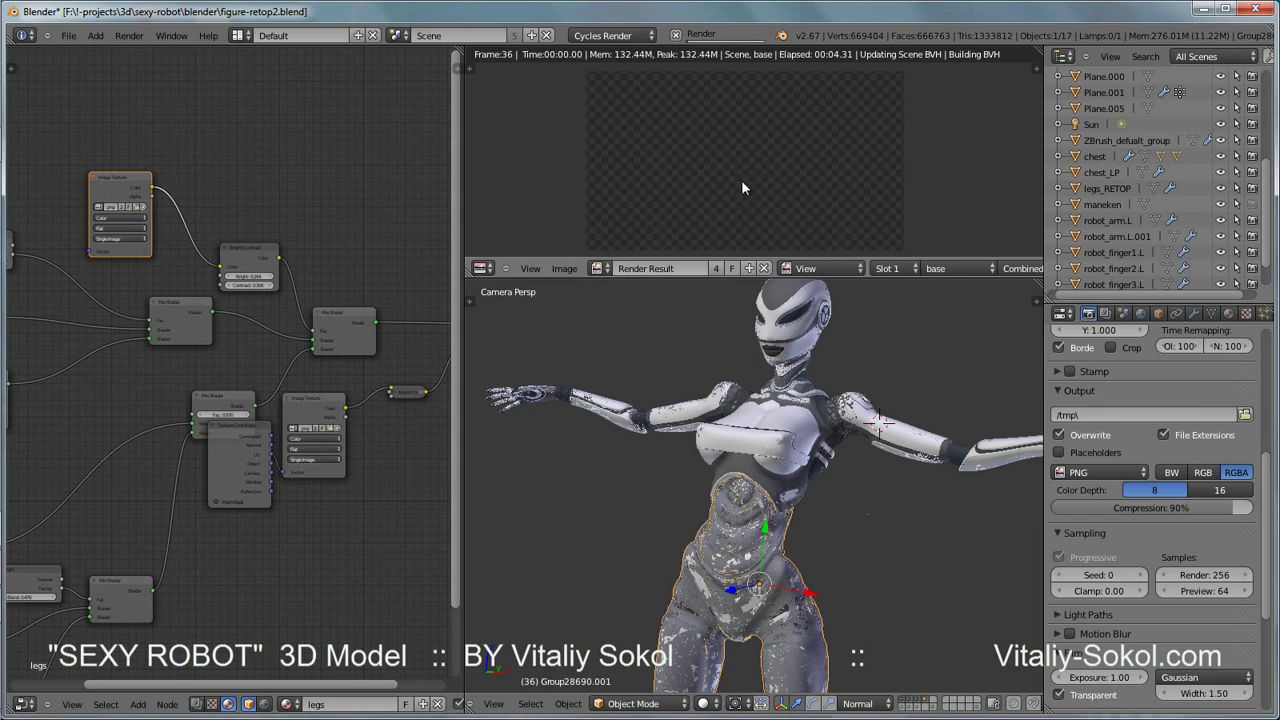
pyautogui.moveTo(768, 211); pyautogui.dragTo(751, 233, button='middle')
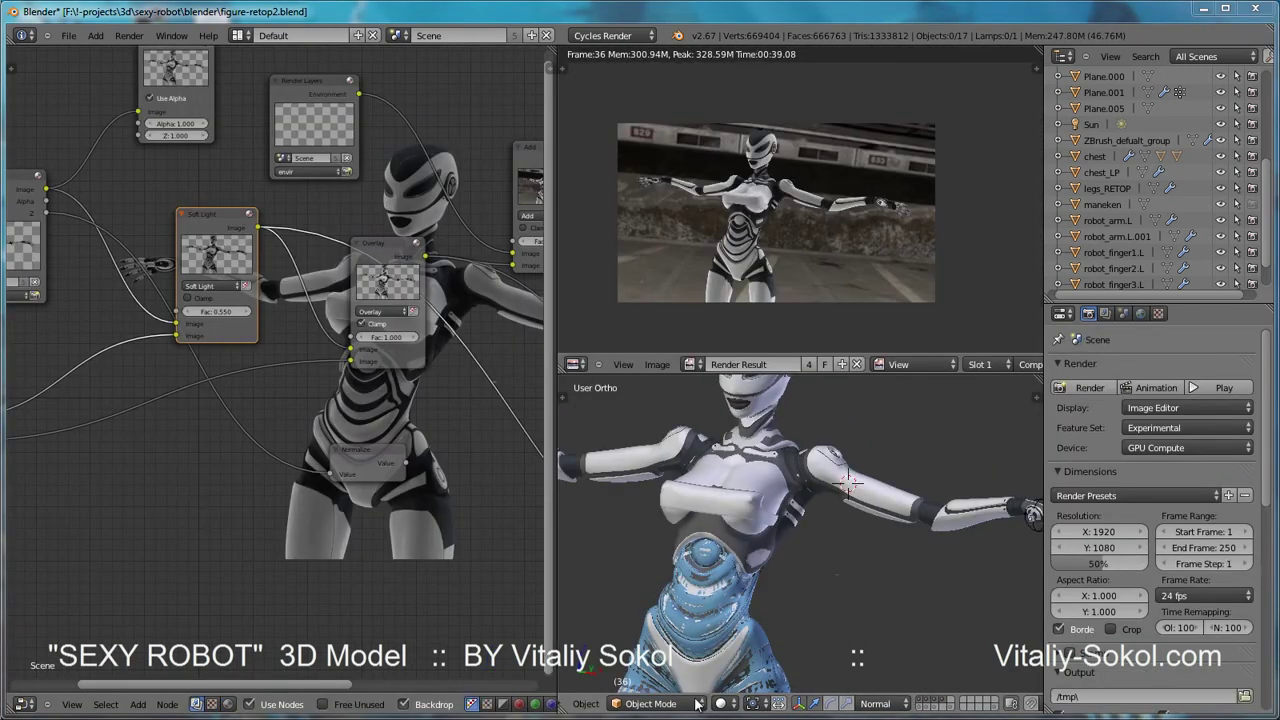
# Switch the lower 3D view to Rendered shading for a live Cycles preview
pyautogui.click(722, 703)
pyautogui.click(944, 705)
pyautogui.click(726, 705)
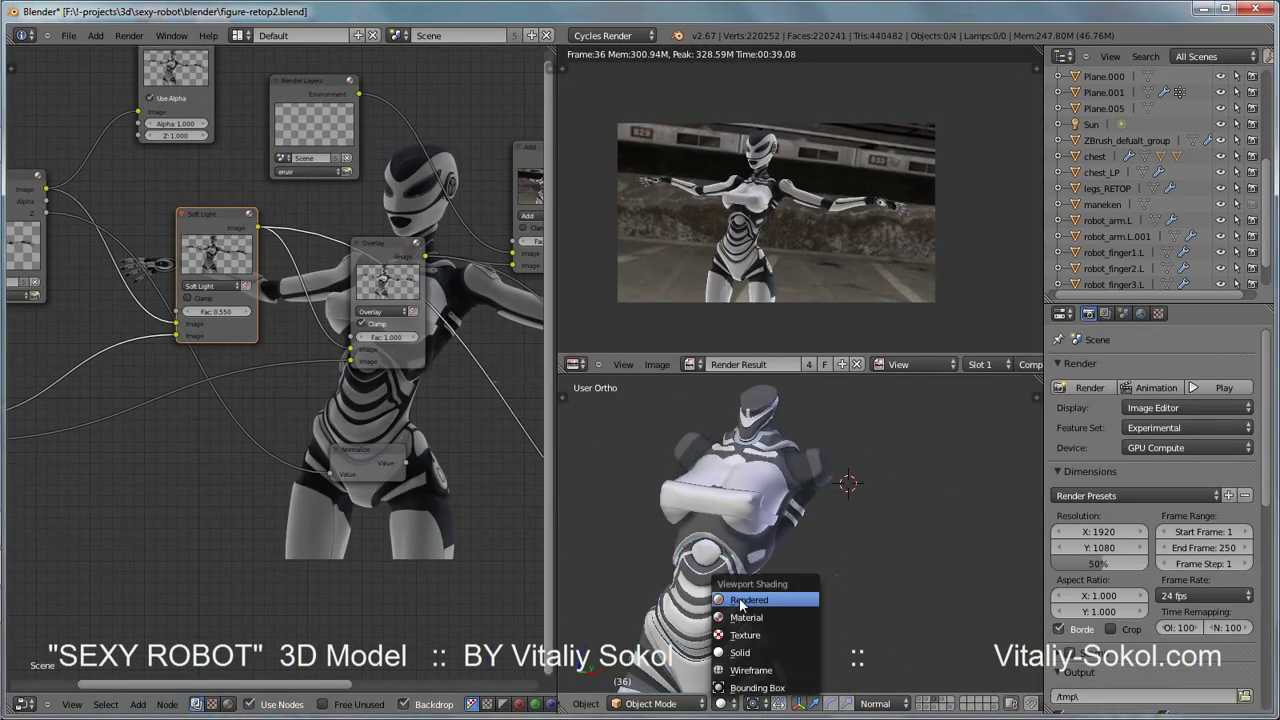
pyautogui.click(840, 538)
pyautogui.moveTo(794, 219); pyautogui.dragTo(828, 211, button='middle')
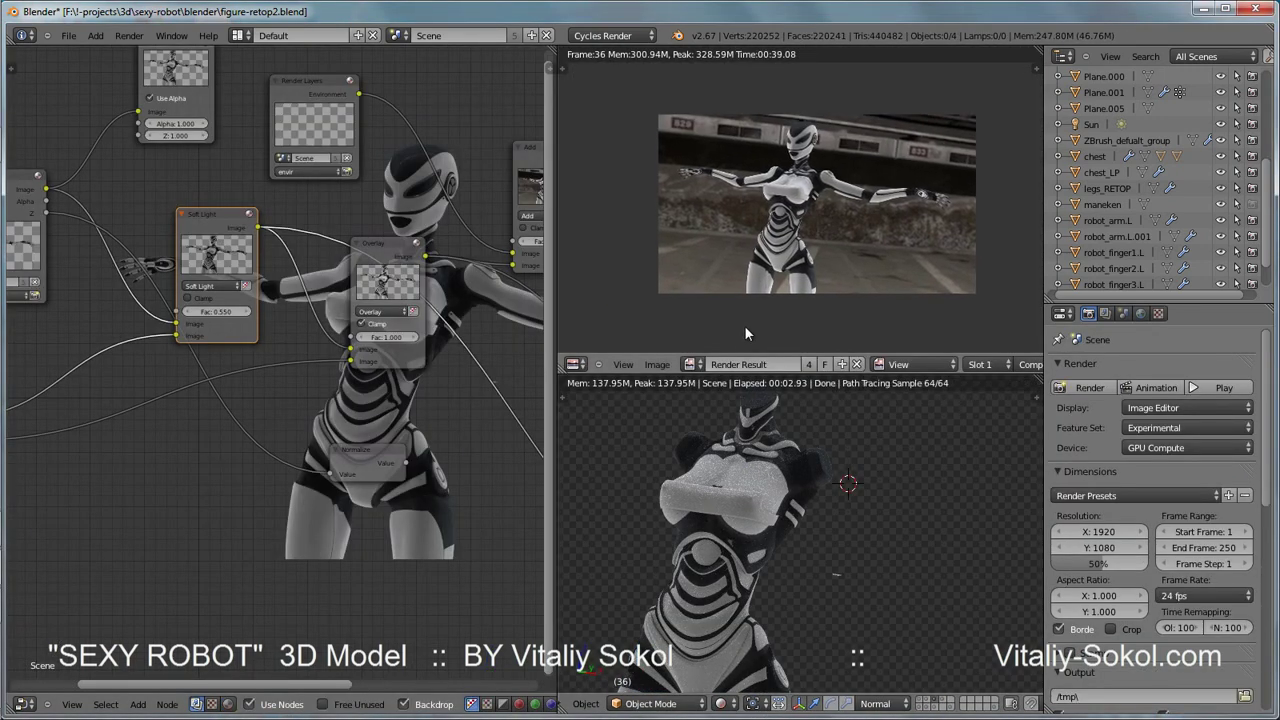
pyautogui.scroll(-4, 1113, 640)
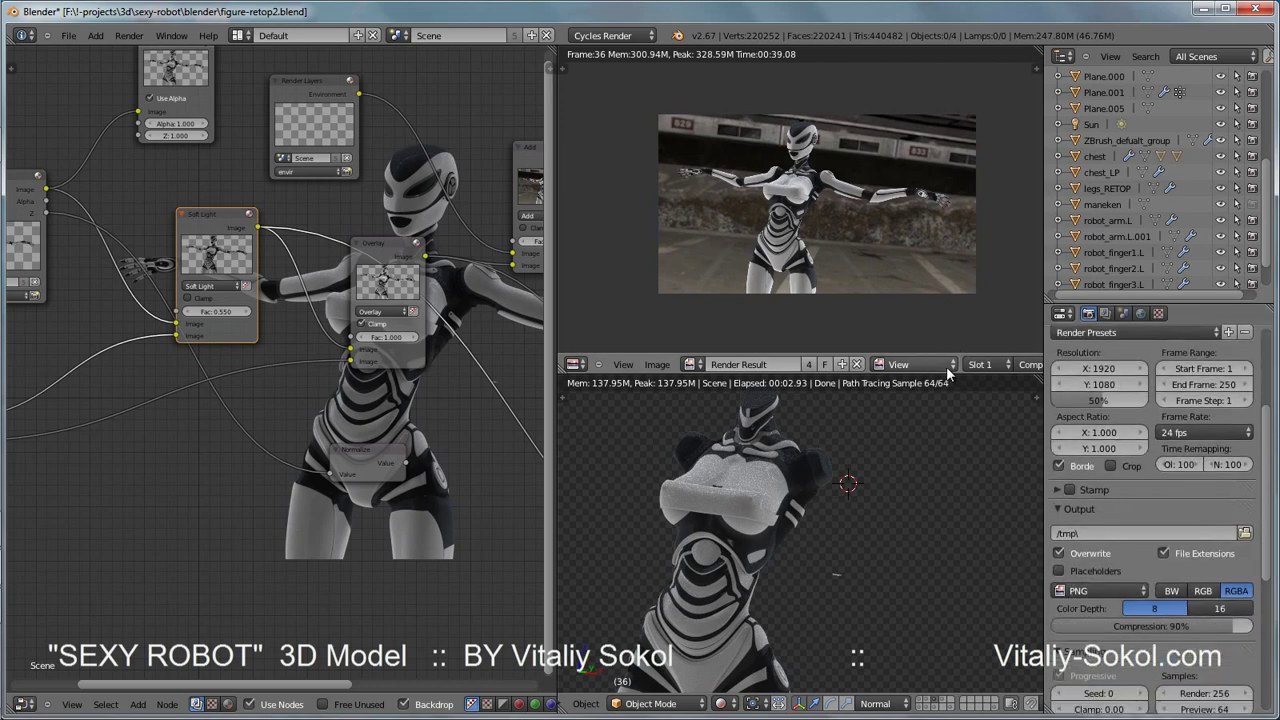
# Show robot_LP in the Render Result, limit the viewport to its layer, and open render layer settings
pyautogui.click(953, 316)
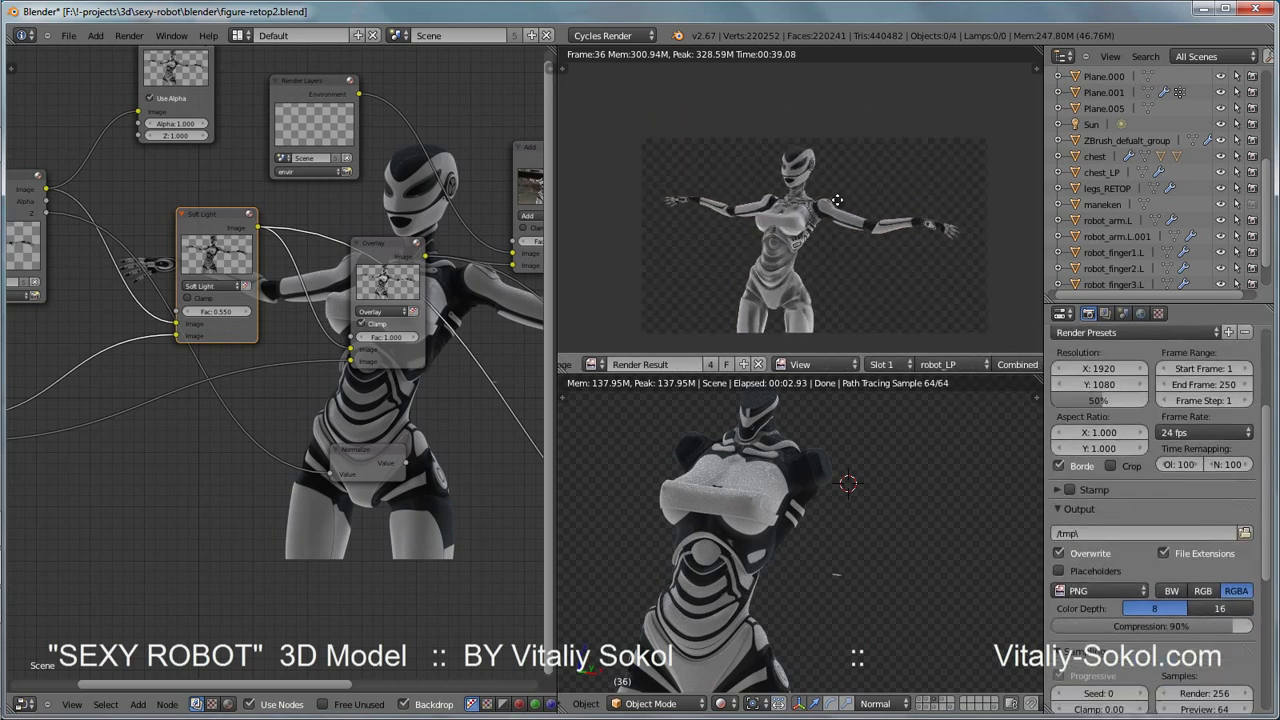
pyautogui.scroll(2, 858, 155)
pyautogui.scroll(3, 858, 155)
pyautogui.moveTo(858, 155); pyautogui.dragTo(851, 107, button='middle')
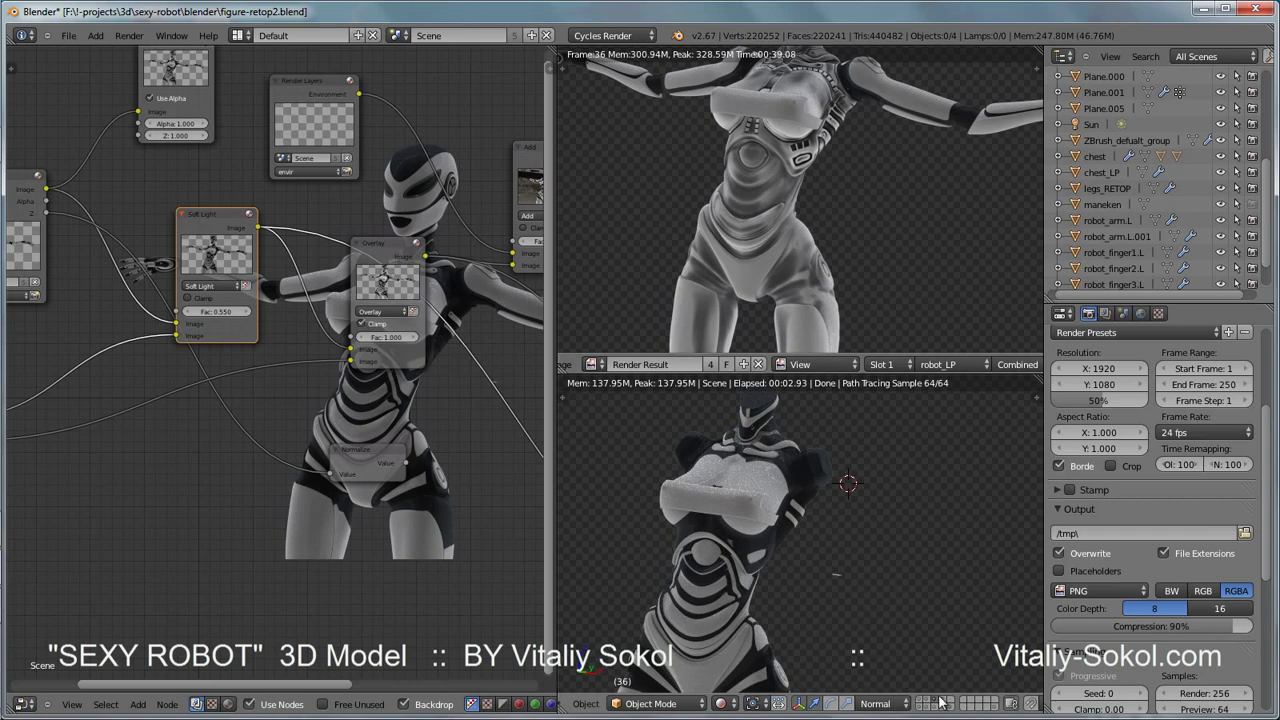
pyautogui.click(940, 703)
pyautogui.scroll(3, 763, 477)
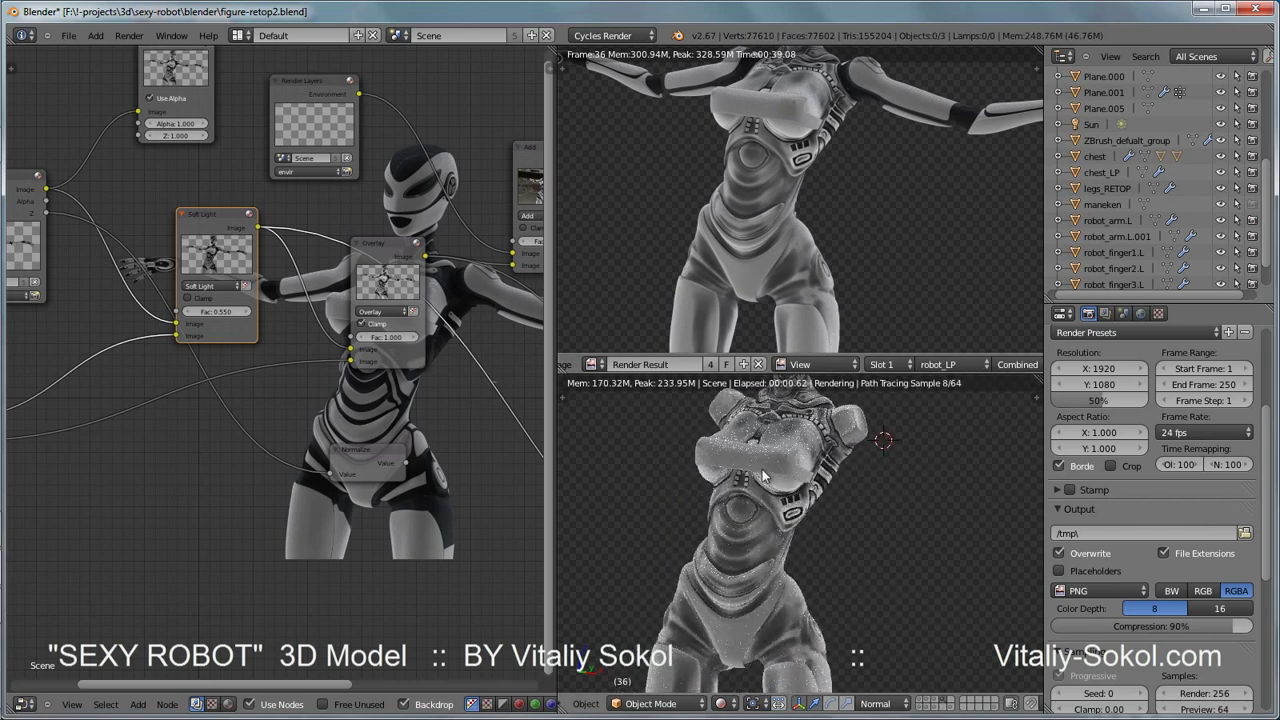
pyautogui.scroll(5, 1083, 359)
pyautogui.click(1105, 314)
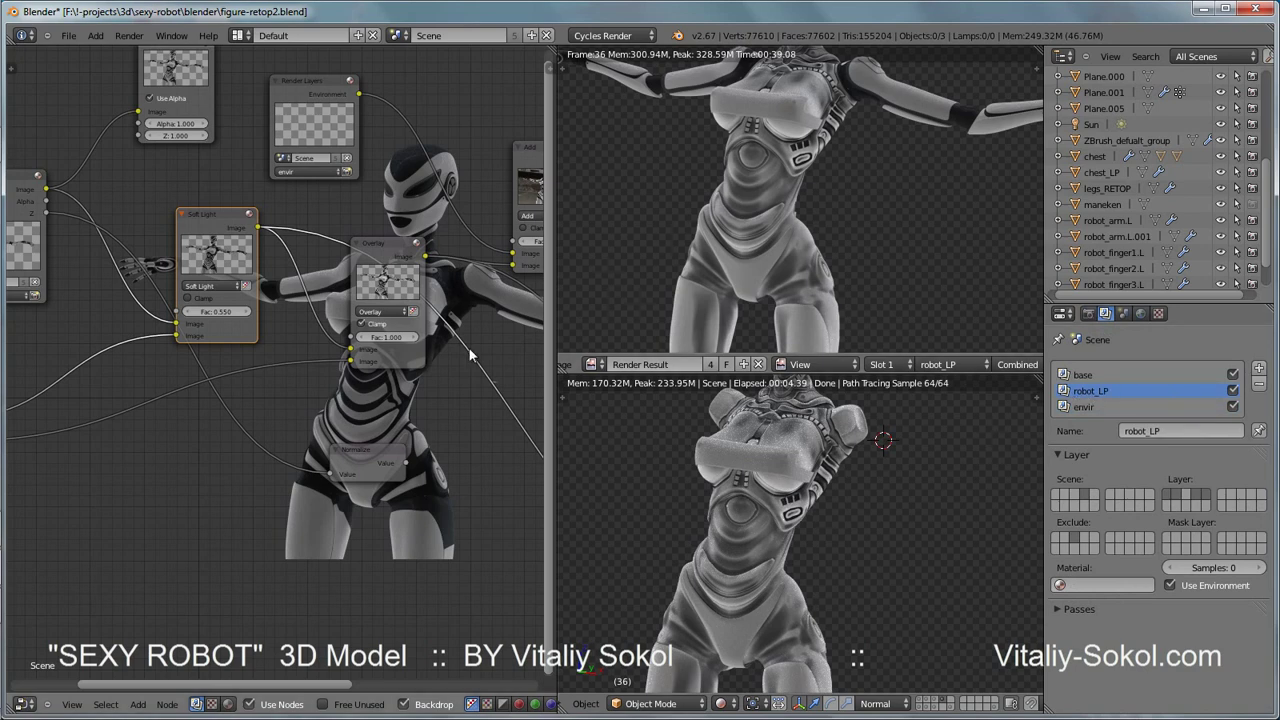
# Select the base Render Layers node in the compositor
pyautogui.moveTo(104, 316)
pyautogui.mouseDown(button='middle')
pyautogui.moveTo(296, 393)
pyautogui.moveTo(175, 413)
pyautogui.moveTo(321, 355)
pyautogui.moveTo(237, 393)
pyautogui.moveTo(301, 548)
pyautogui.mouseUp(button='middle')
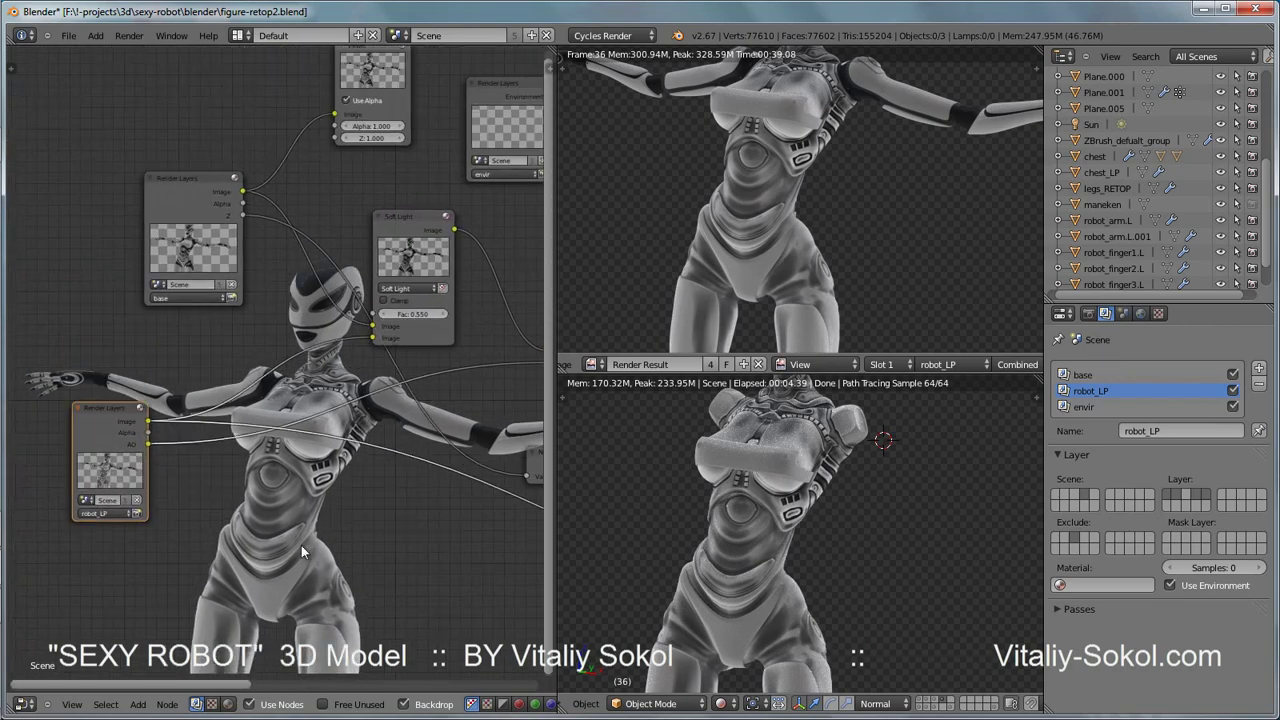
pyautogui.click(182, 213)
pyautogui.moveTo(470, 465); pyautogui.dragTo(405, 398, button='middle')
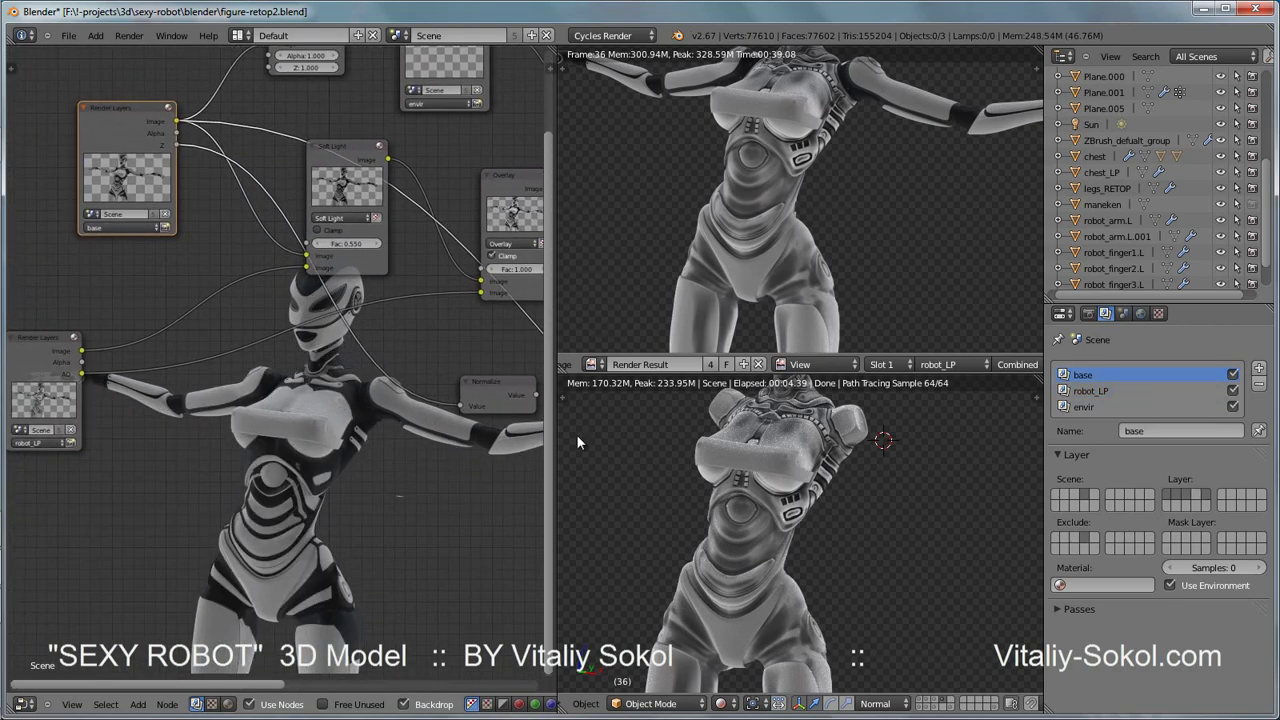
# Open the Material settings and select chest_LP to show its chest Mix Shader material
pyautogui.moveTo(576, 434); pyautogui.dragTo(635, 516, button='middle')
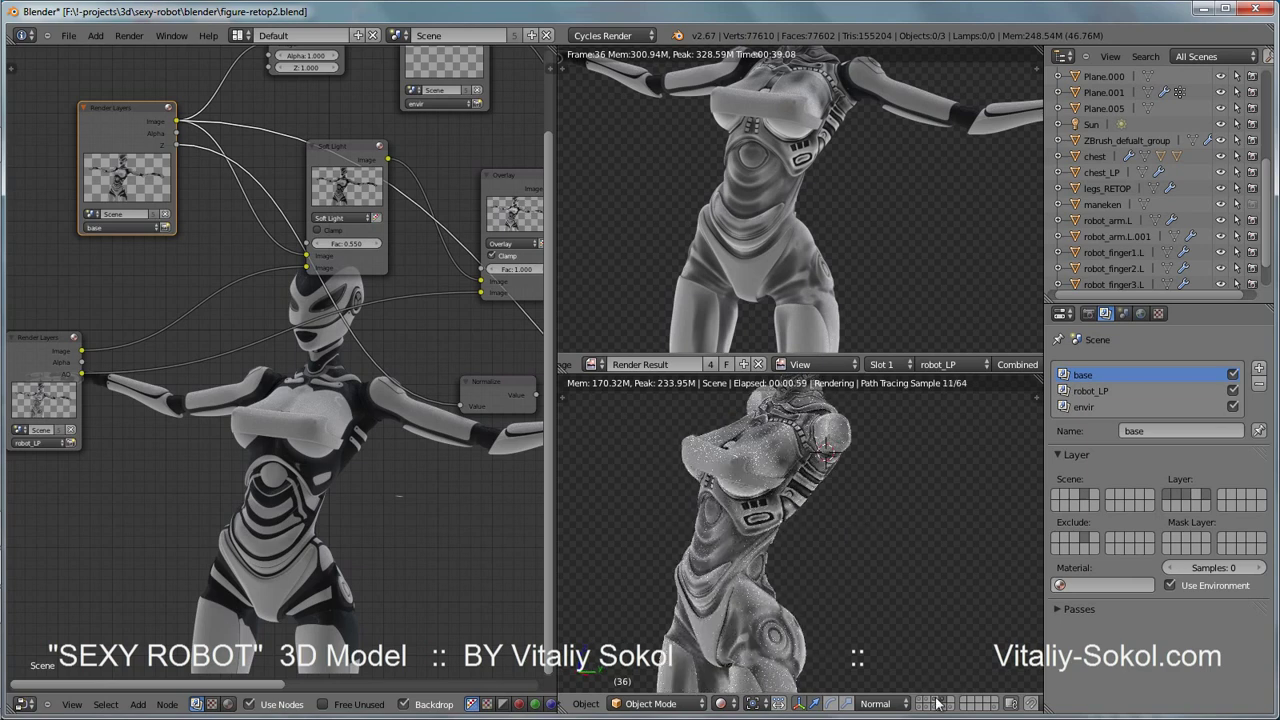
pyautogui.moveTo(812, 542); pyautogui.dragTo(883, 460, button='middle')
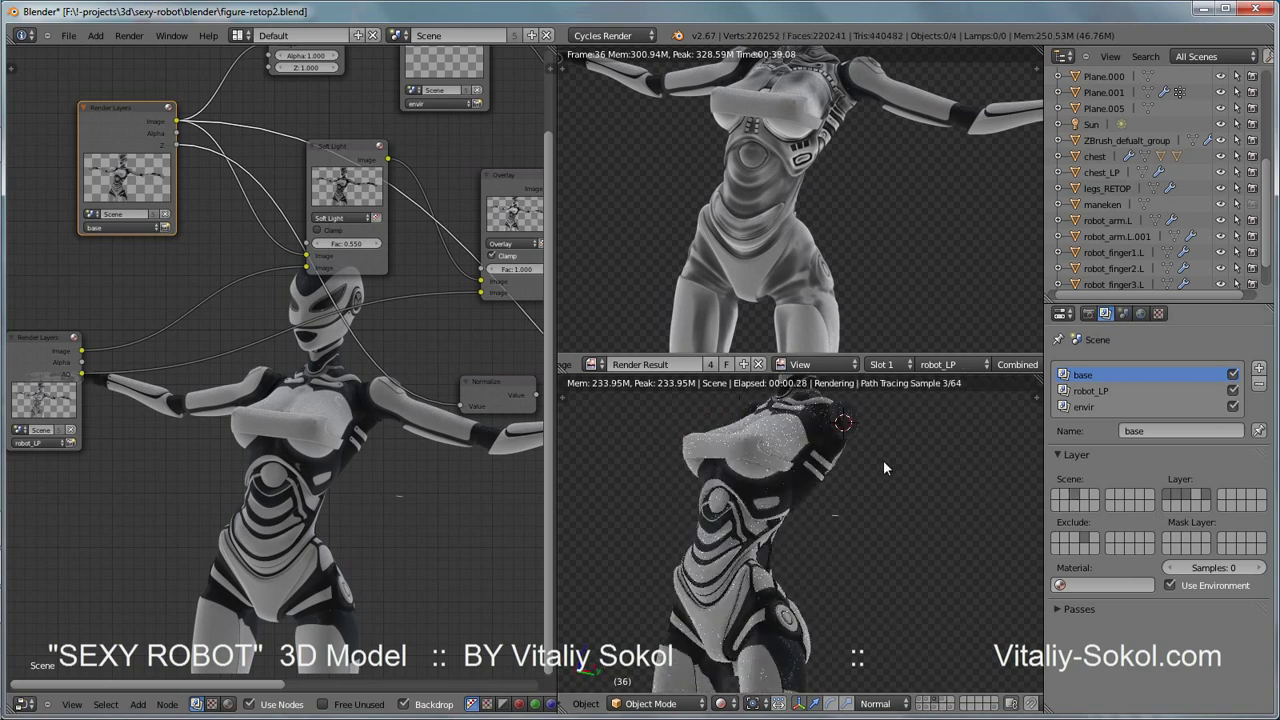
pyautogui.click(1227, 316)
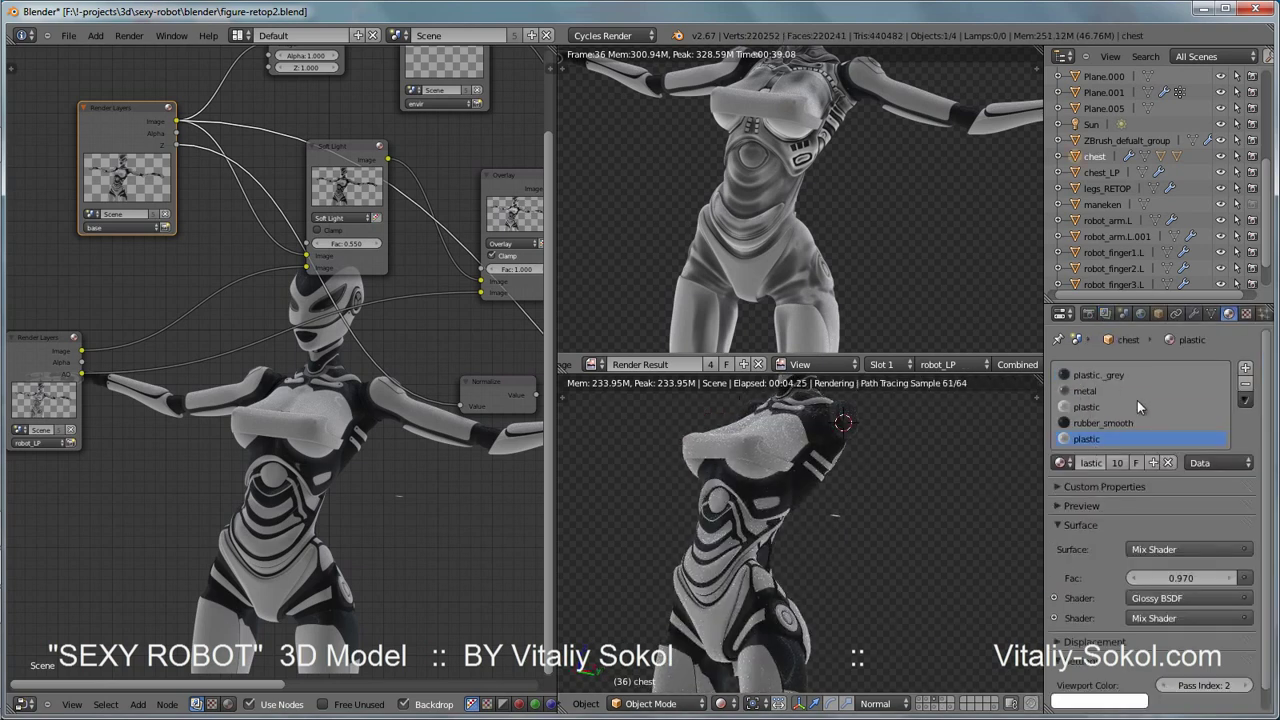
pyautogui.click(877, 428)
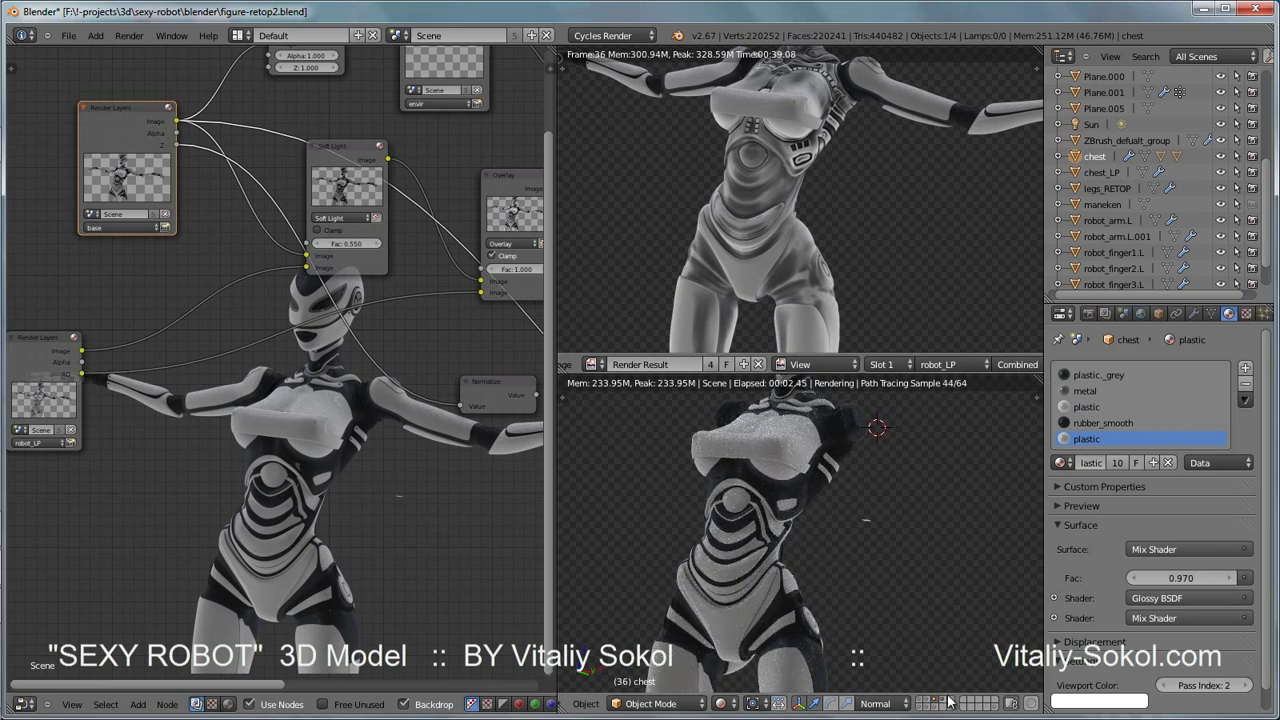
pyautogui.rightClick(759, 513)
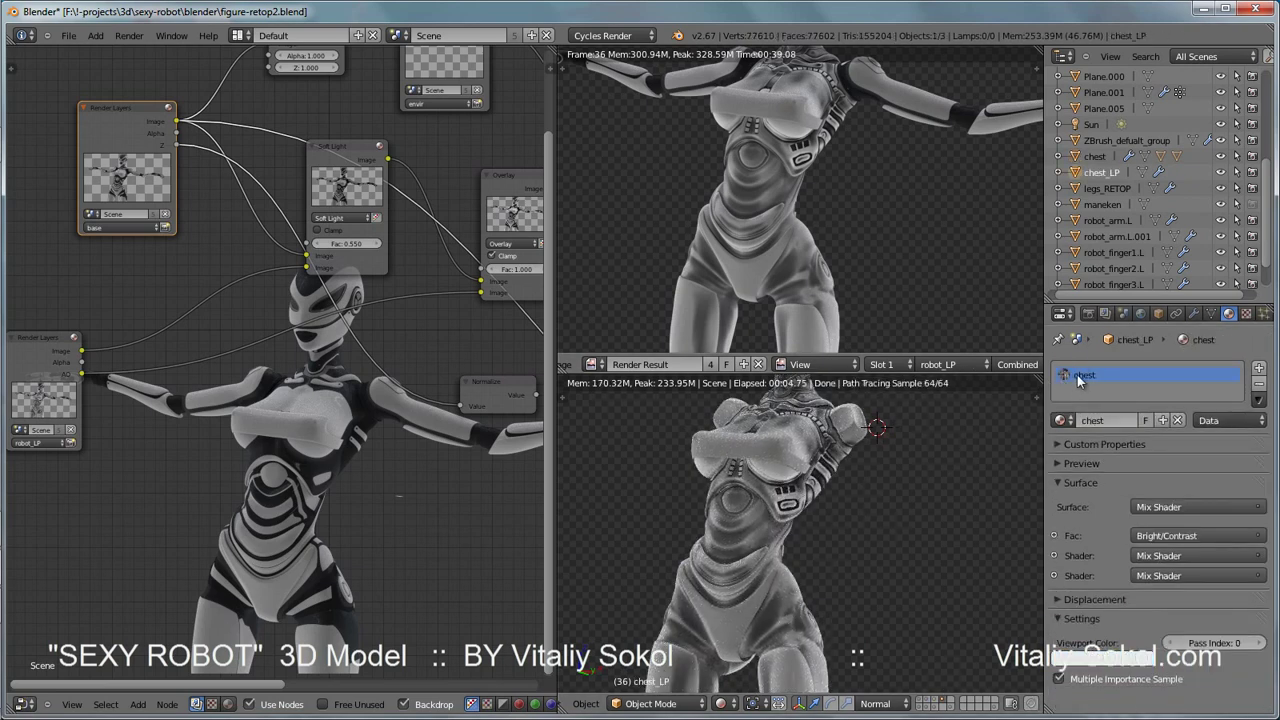
# Inspect the chest material's shader nodes, nudging the Image Texture node, then return to compositing
pyautogui.click(196, 704)
pyautogui.scroll(-3, 366, 405)
pyautogui.scroll(3, 360, 408)
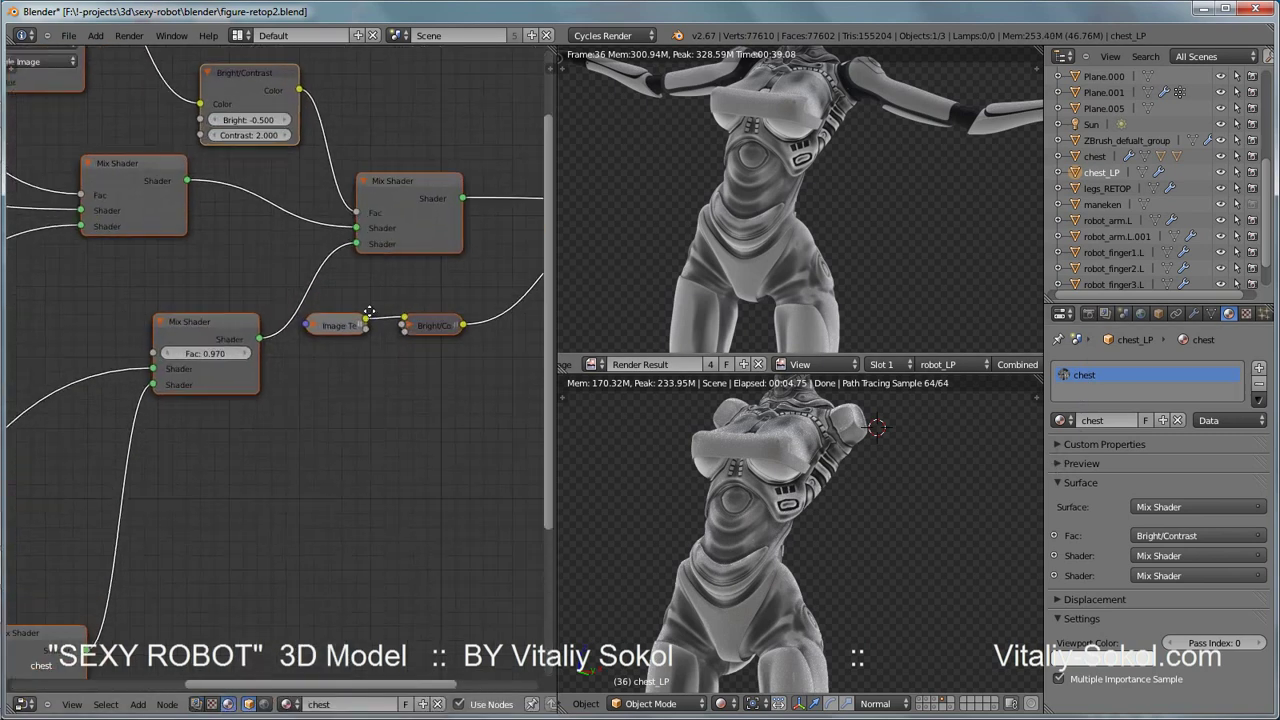
pyautogui.scroll(2, 355, 410)
pyautogui.moveTo(355, 418); pyautogui.dragTo(426, 511, button='middle')
pyautogui.click(152, 106)
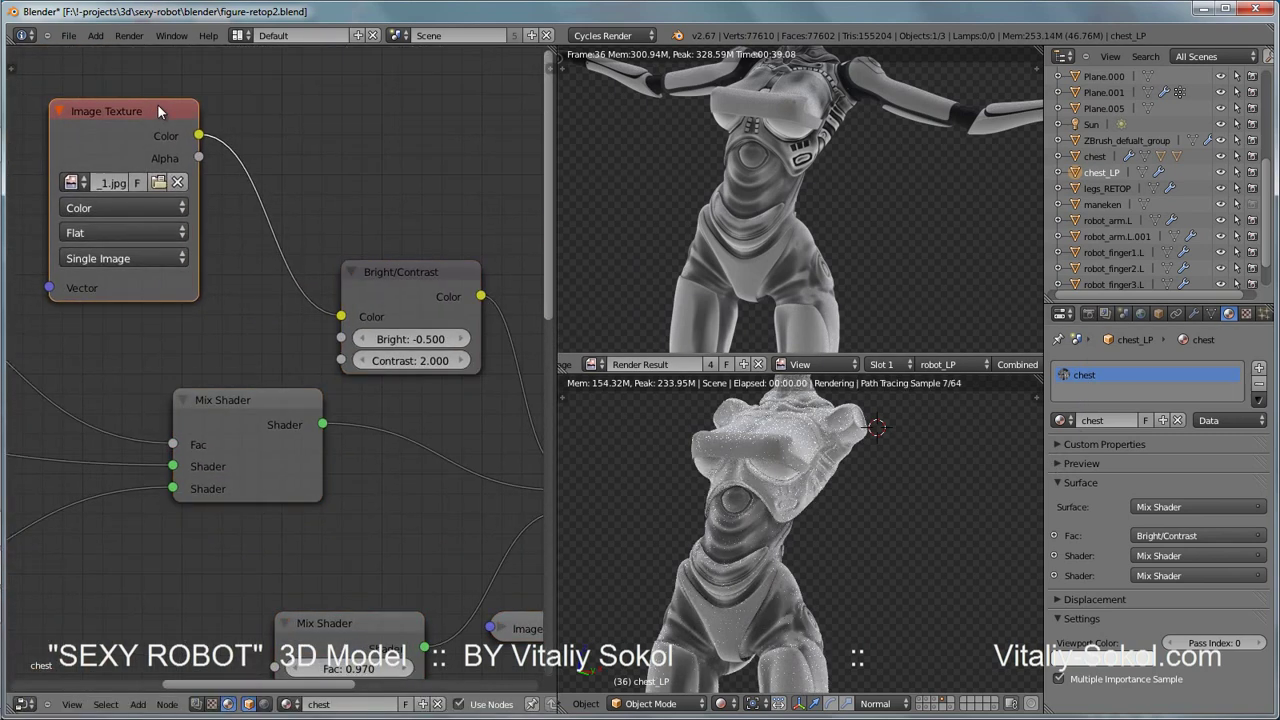
pyautogui.moveTo(153, 108); pyautogui.dragTo(140, 118)
pyautogui.moveTo(300, 500); pyautogui.dragTo(258, 460, button='middle')
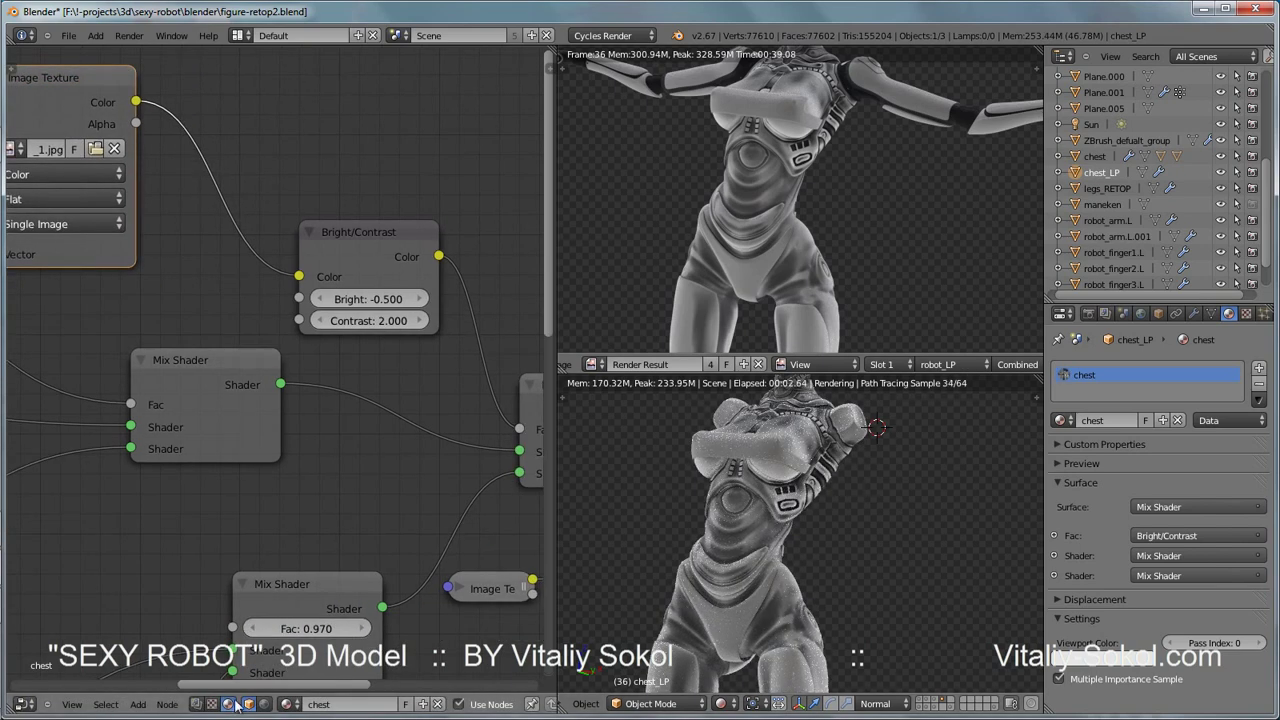
pyautogui.click(197, 704)
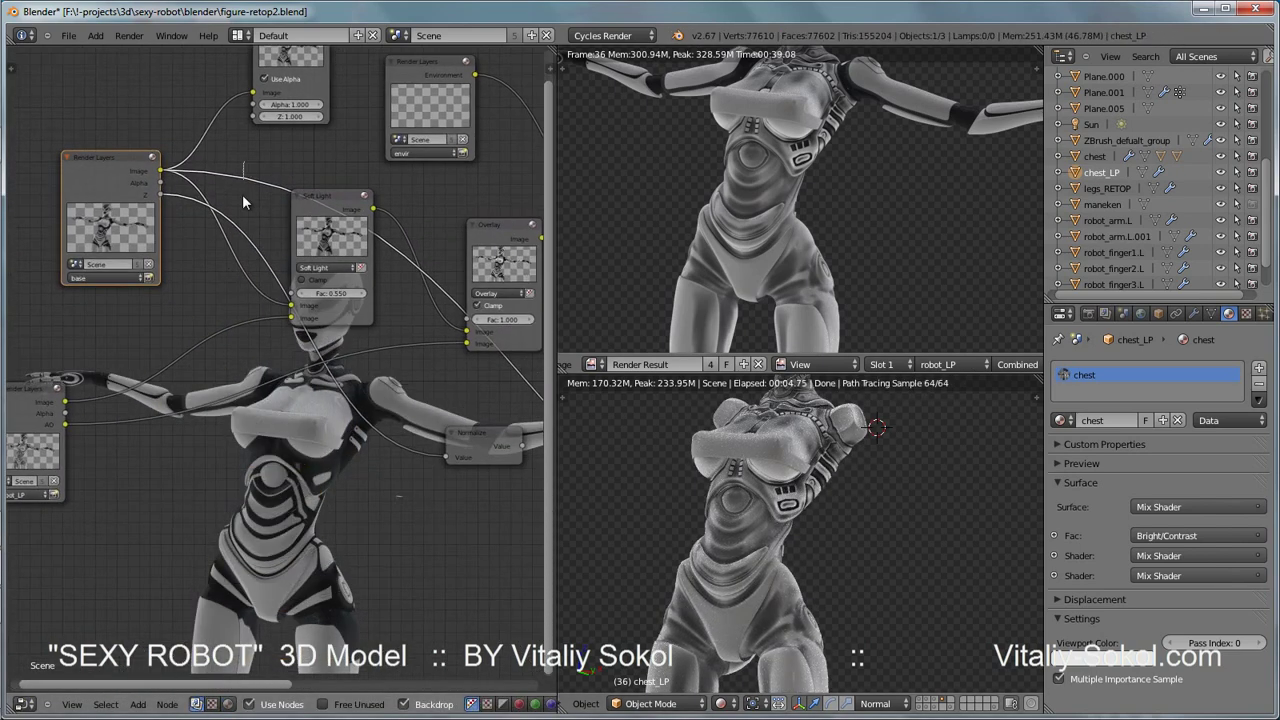
# Delete all compositing nodes and add a Composite node with a Render Layers node left of it
pyautogui.press('a')
pyautogui.press('x')
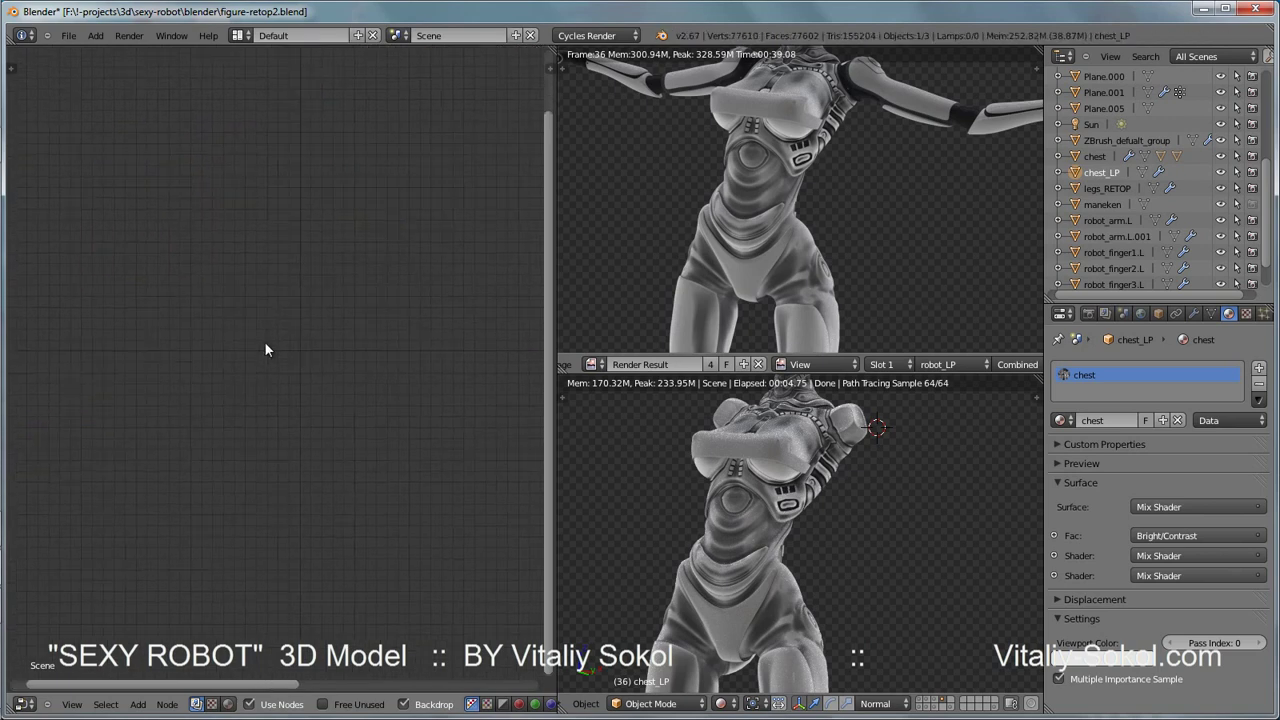
pyautogui.hotkey('shift', 'a')
pyautogui.click(325, 378)
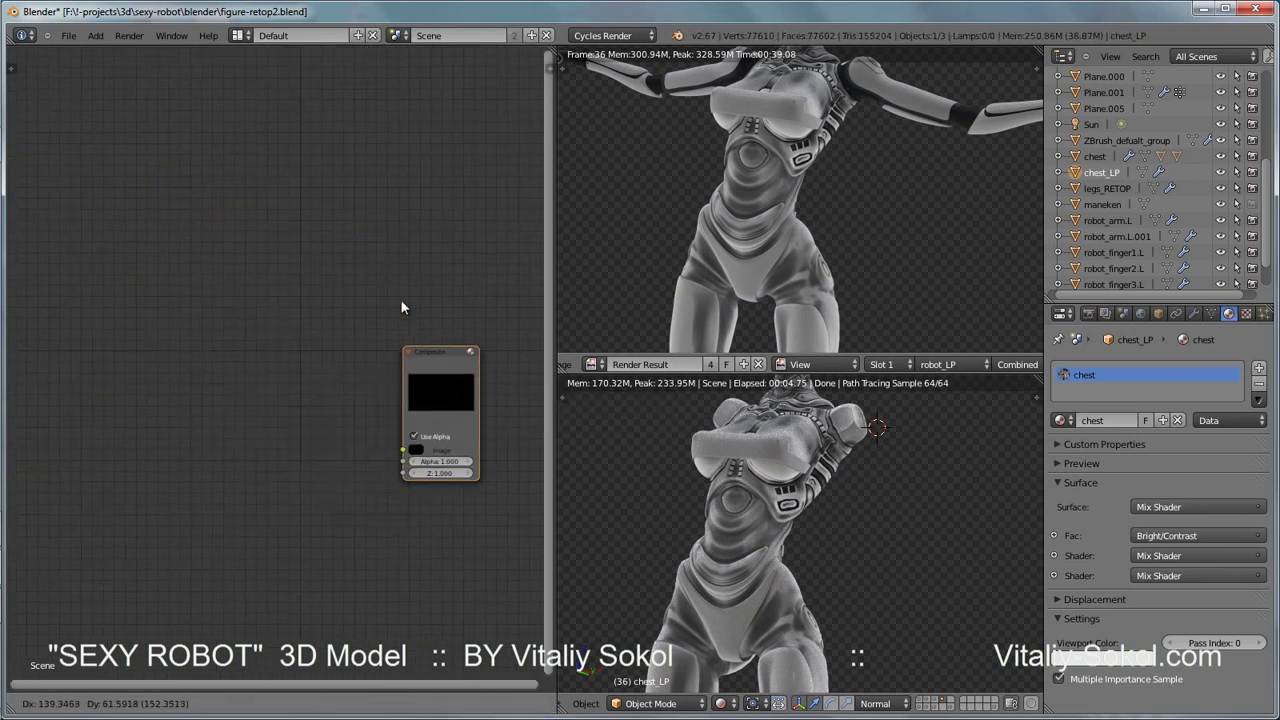
pyautogui.click(409, 222)
pyautogui.hotkey('shift', 'a')
pyautogui.hotkey('shift', 'a')
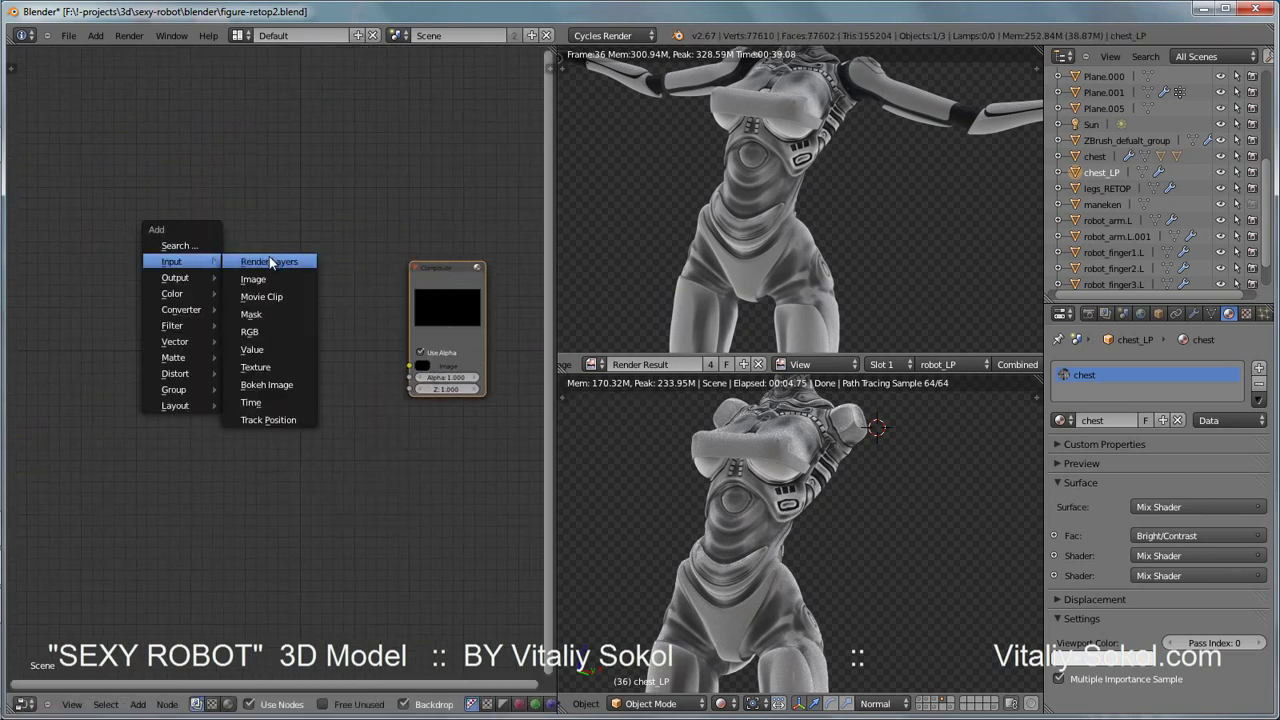
pyautogui.click(270, 262)
pyautogui.click(230, 250)
# Add a Viewer fed by the render image and reroute that link into the Composite's Image input
pyautogui.hotkey('ctrl', 'Up')
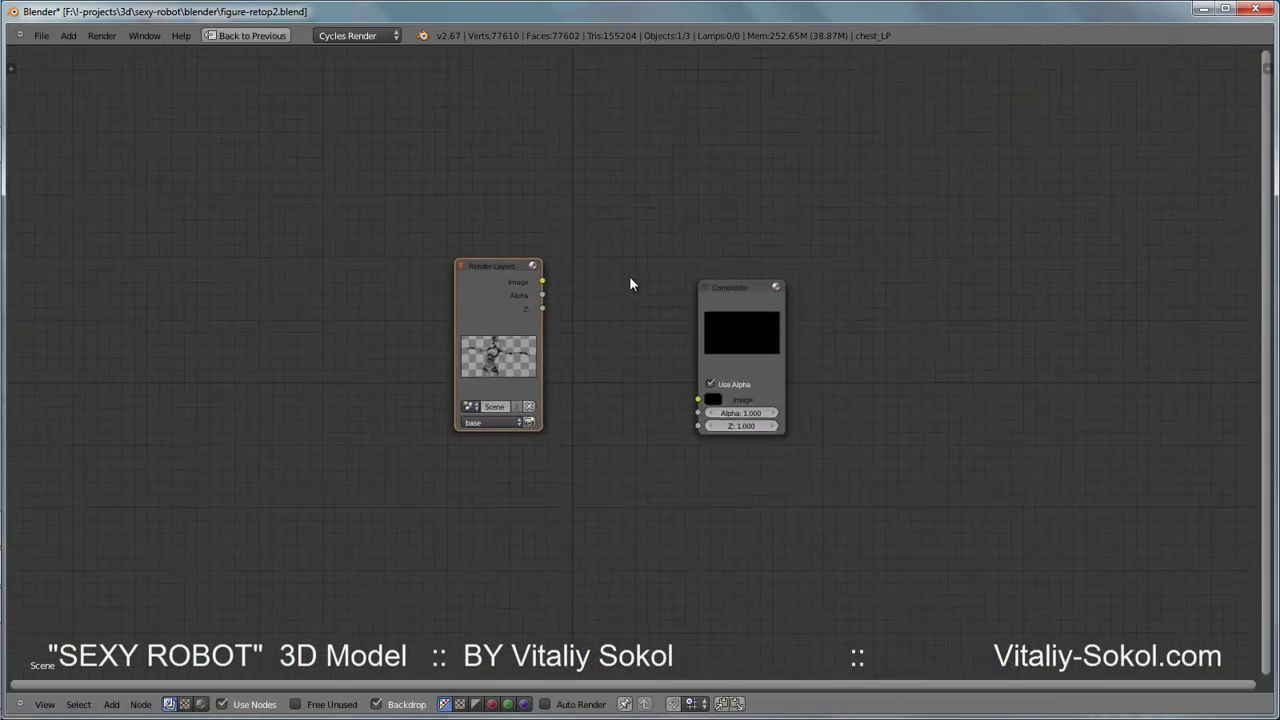
pyautogui.scroll(3, 640, 280)
pyautogui.keyDown('ctrl'); pyautogui.keyDown('shift'); pyautogui.click(388, 236); pyautogui.keyUp('shift'); pyautogui.keyUp('ctrl')
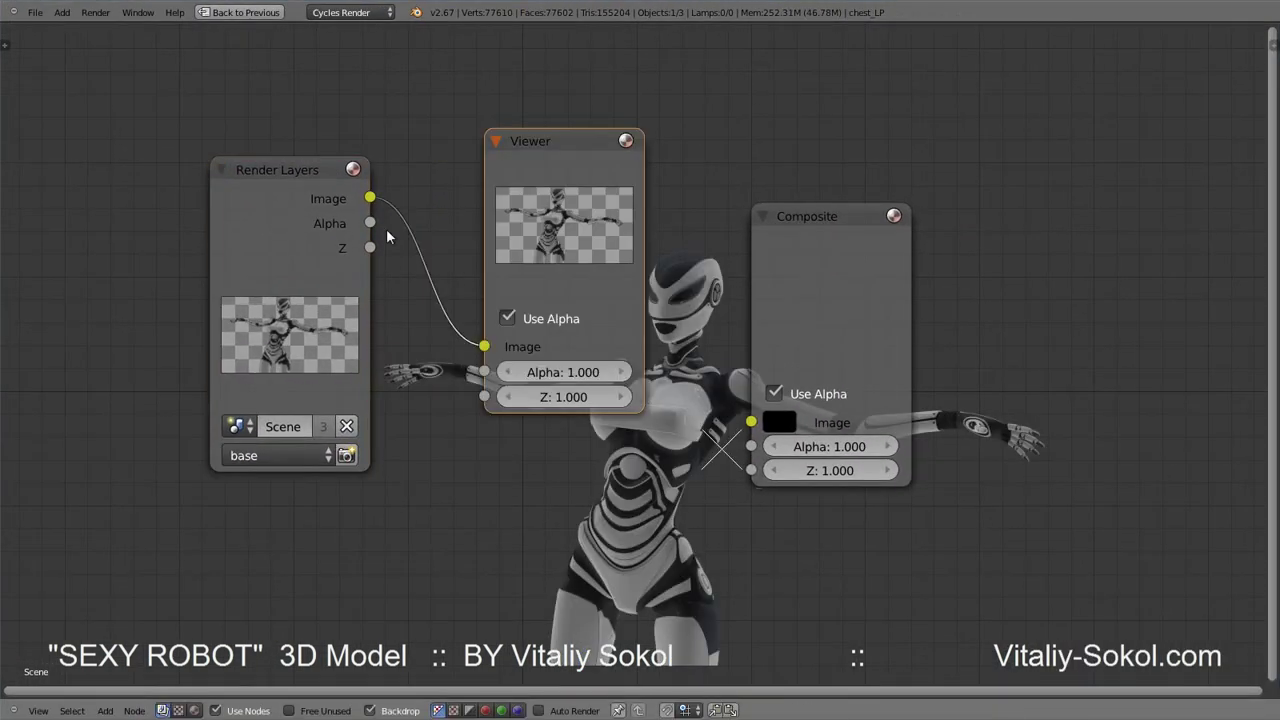
pyautogui.moveTo(810, 216); pyautogui.dragTo(1018, 216)
pyautogui.moveTo(560, 141)
pyautogui.mouseDown()
pyautogui.moveTo(812, 46)
pyautogui.moveTo(1018, 30)
pyautogui.mouseUp()
pyautogui.moveTo(1018, 216); pyautogui.dragTo(963, 296)
pyautogui.moveTo(763, 206); pyautogui.dragTo(688, 222, button='middle')
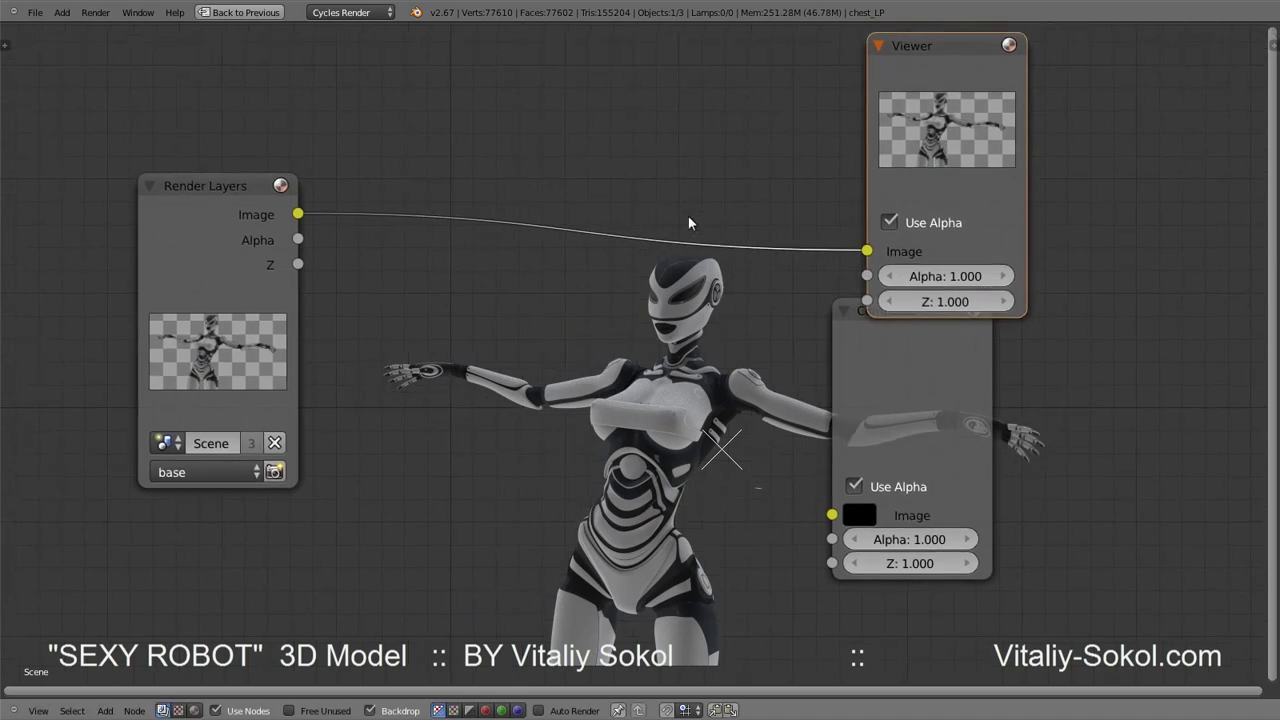
pyautogui.keyDown('shift'); pyautogui.moveTo(688, 222); pyautogui.dragTo(688, 262, button='right'); pyautogui.keyUp('shift')
pyautogui.moveTo(686, 247); pyautogui.dragTo(832, 514)
pyautogui.moveTo(900, 440); pyautogui.dragTo(1128, 305)
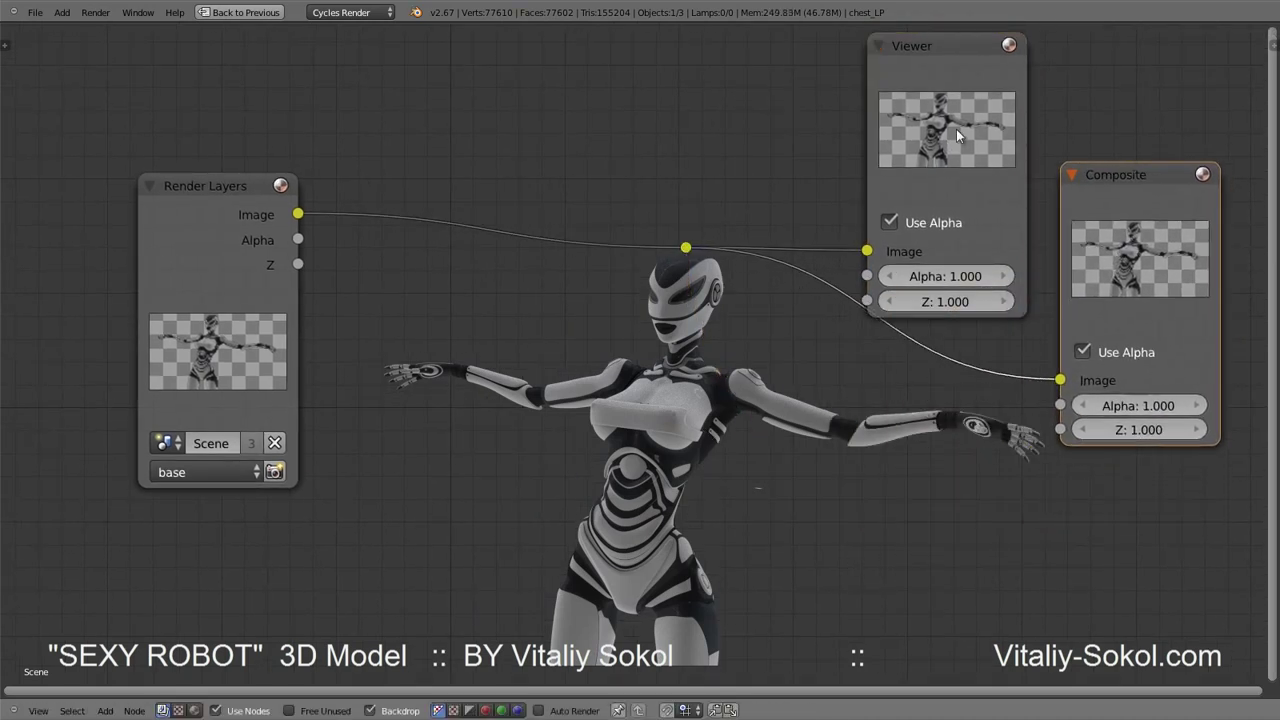
# Duplicate the base Render Layers node below the original and set its layer to robot_LP
pyautogui.moveTo(180, 257); pyautogui.dragTo(142, 166)
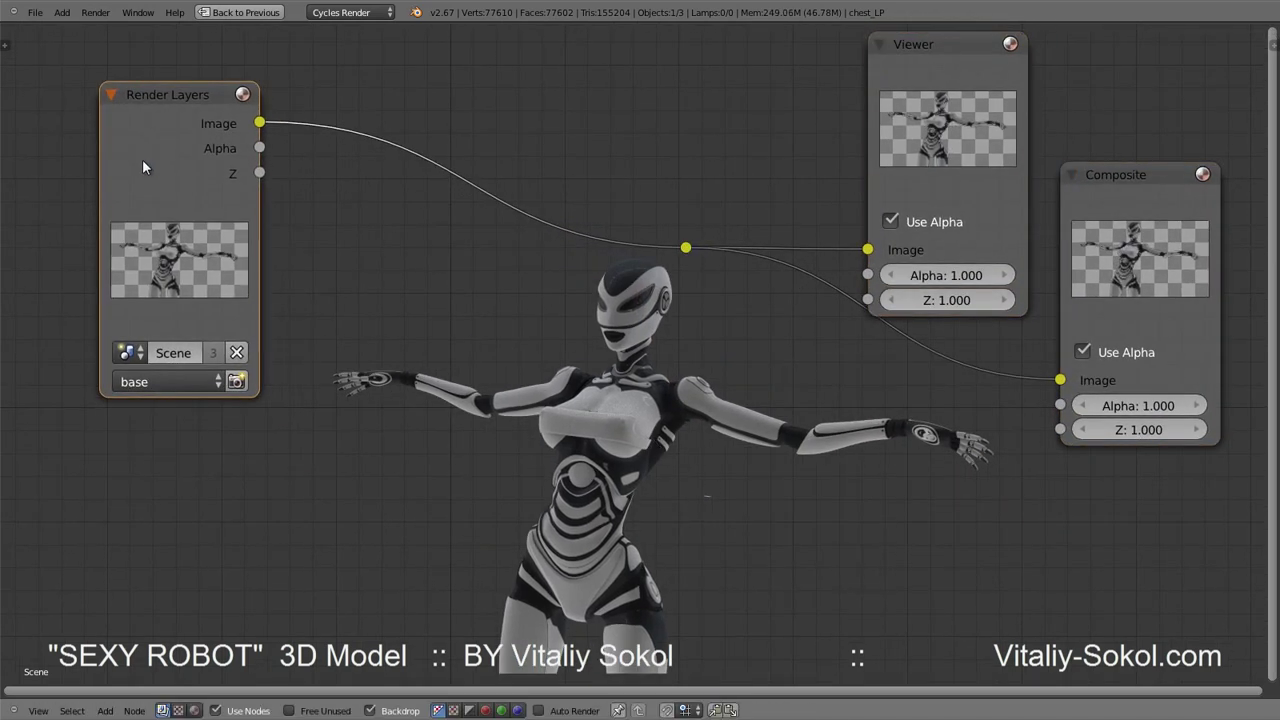
pyautogui.hotkey('shift', 'd')
pyautogui.click(244, 520)
pyautogui.moveTo(270, 468); pyautogui.dragTo(276, 314, button='middle')
pyautogui.click(236, 557)
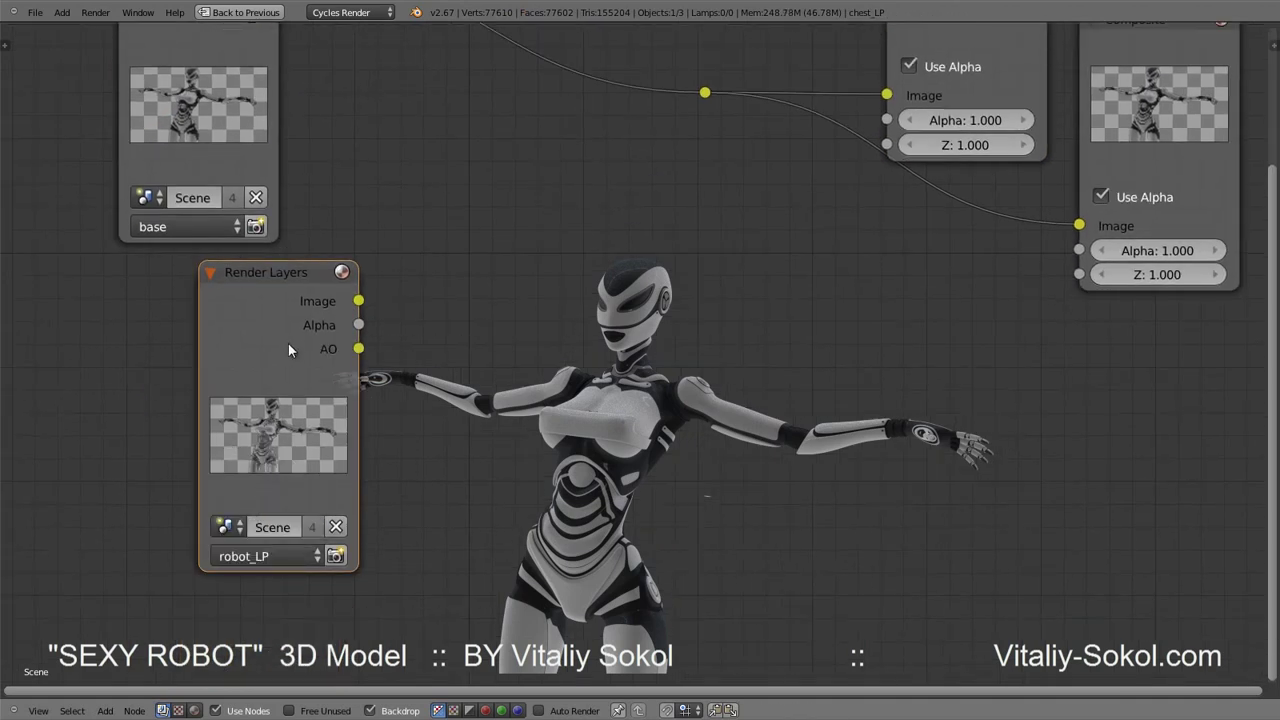
# Feed the base layer image into the Viewer and turn on its Use Alpha option
pyautogui.moveTo(288, 349); pyautogui.dragTo(229, 378)
pyautogui.keyDown('ctrl'); pyautogui.keyDown('shift'); pyautogui.click(224, 345); pyautogui.keyUp('shift'); pyautogui.keyUp('ctrl')
pyautogui.click(909, 66)
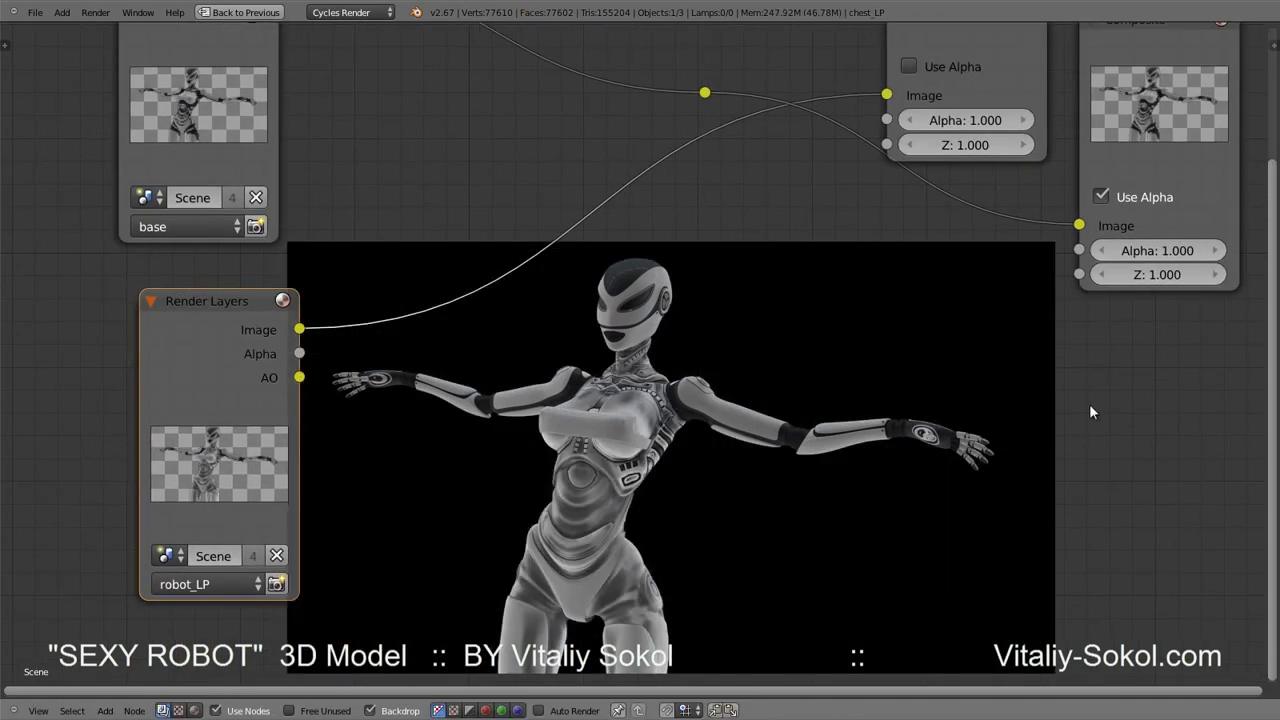
pyautogui.moveTo(1000, 40); pyautogui.dragTo(1198, 474)
pyautogui.press('g')
pyautogui.keyDown('shift'); pyautogui.scroll(1, 262, 308); pyautogui.keyUp('shift')
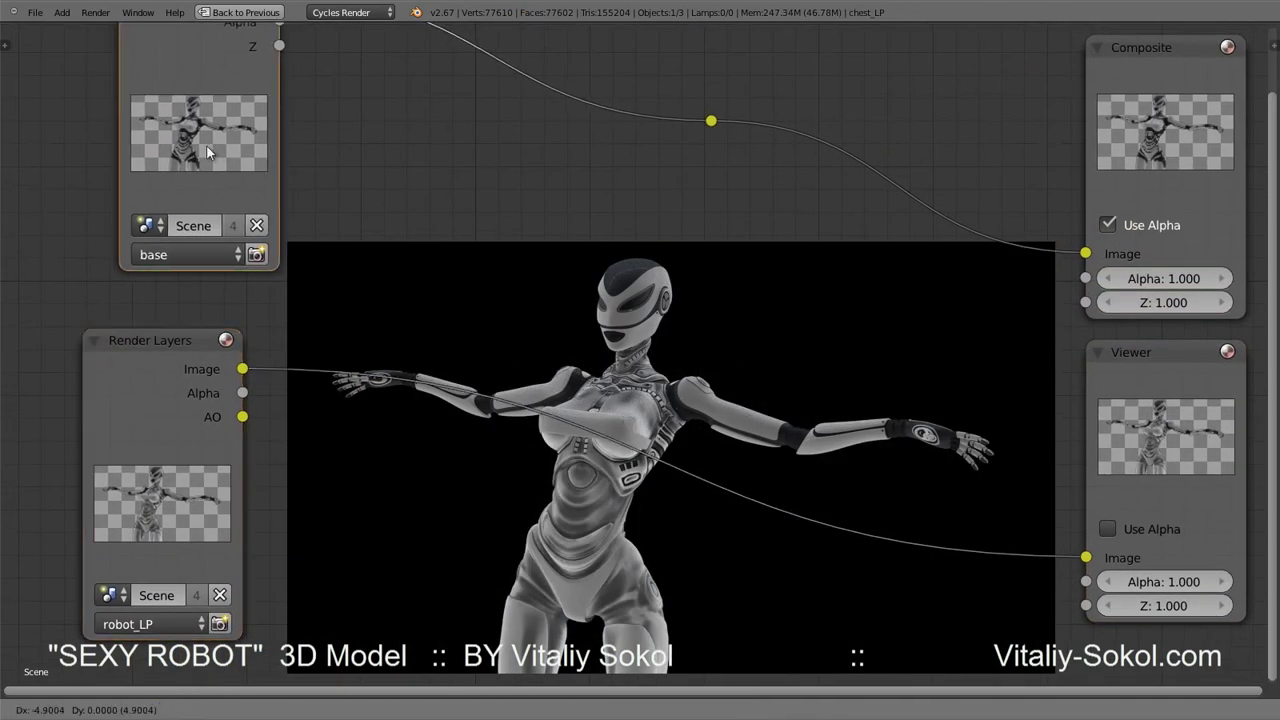
pyautogui.keyDown('ctrl'); pyautogui.keyDown('shift'); pyautogui.click(209, 135); pyautogui.keyUp('shift'); pyautogui.keyUp('ctrl')
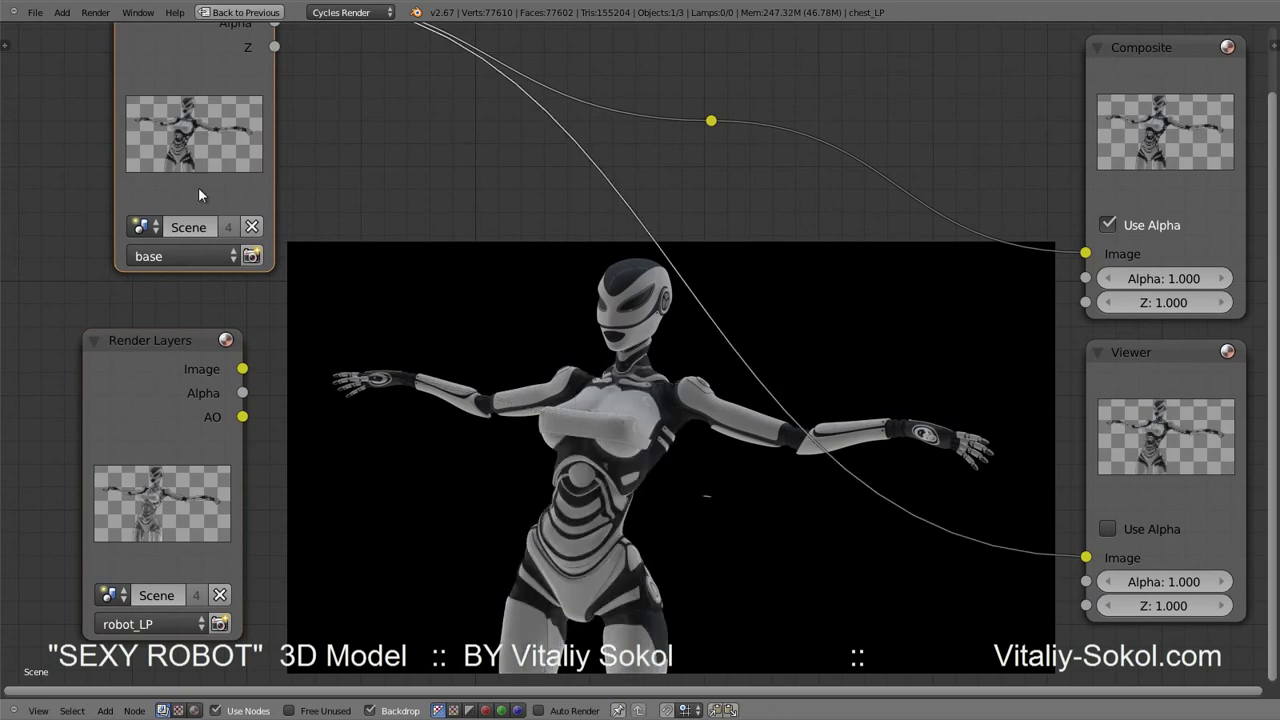
pyautogui.click(1125, 528)
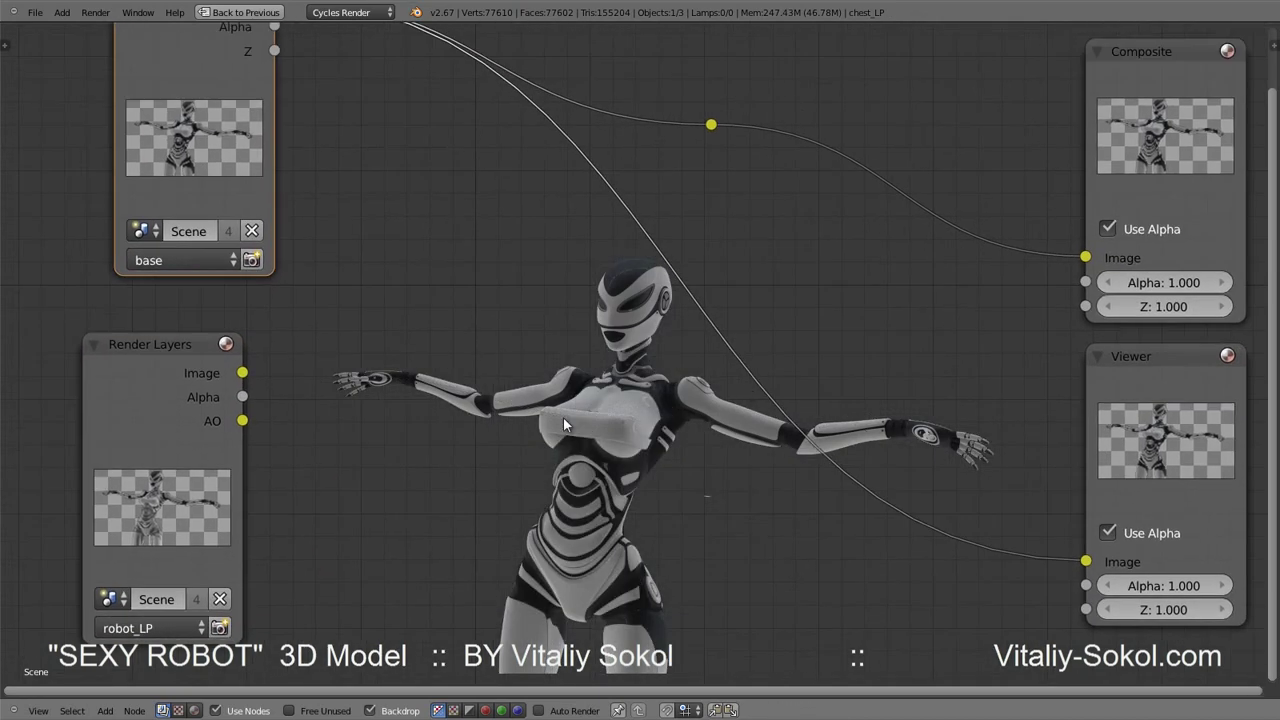
pyautogui.keyDown('ctrl'); pyautogui.hscroll(2, 563, 417); pyautogui.keyUp('ctrl')
# Insert a color Mix node on the base-to-Viewer link with robot_LP Image in its second input
pyautogui.click(141, 384)
pyautogui.keyDown('shift'); pyautogui.scroll(3, 224, 370); pyautogui.keyUp('shift')
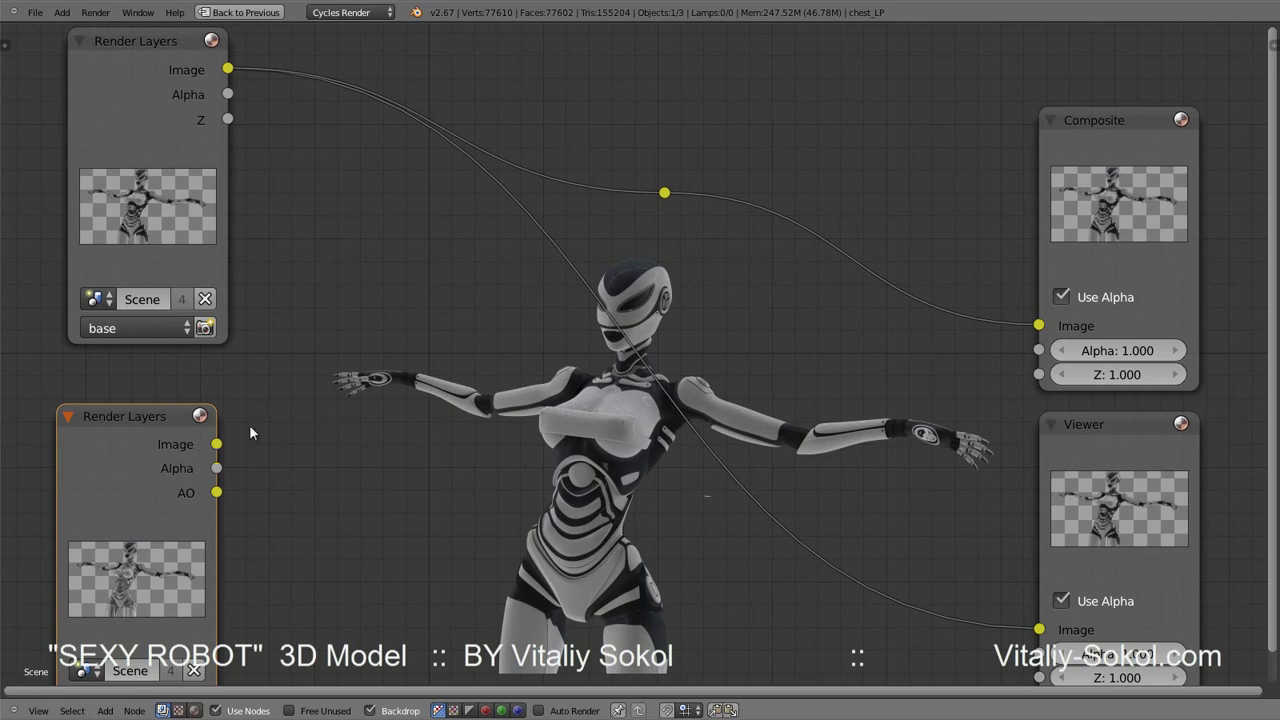
pyautogui.hotkey('shift', 'a')
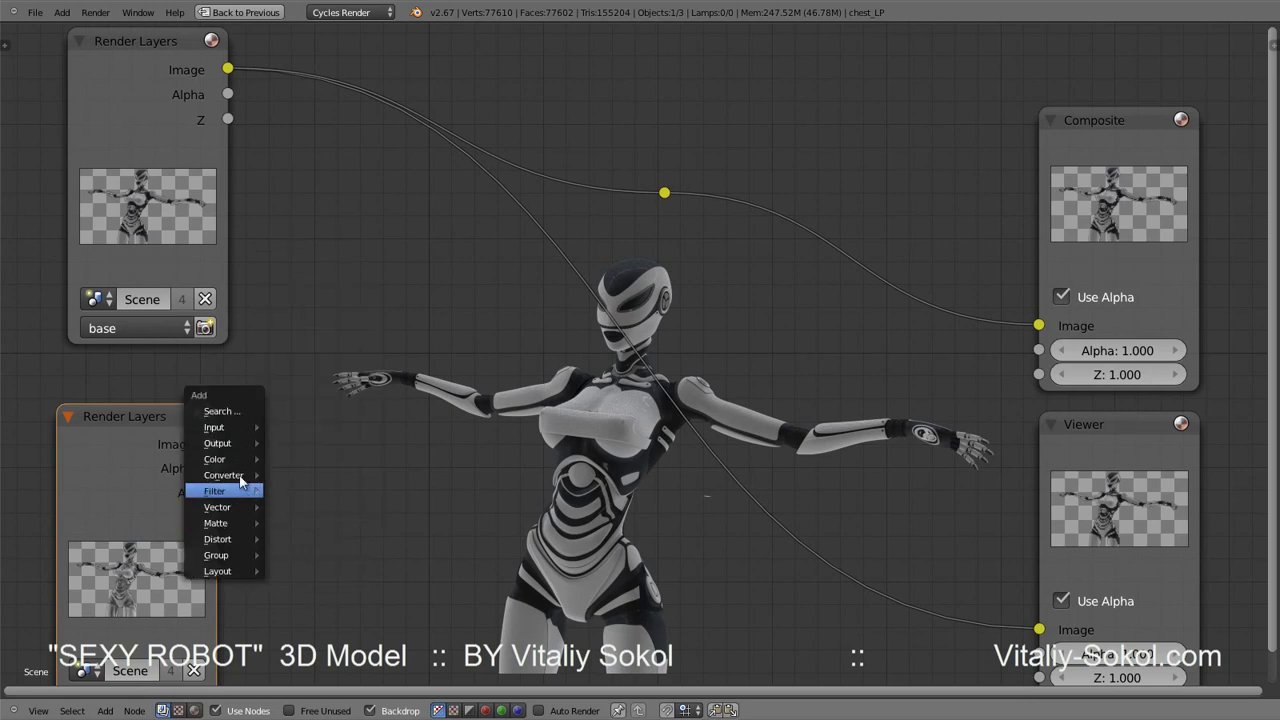
pyautogui.click(295, 459)
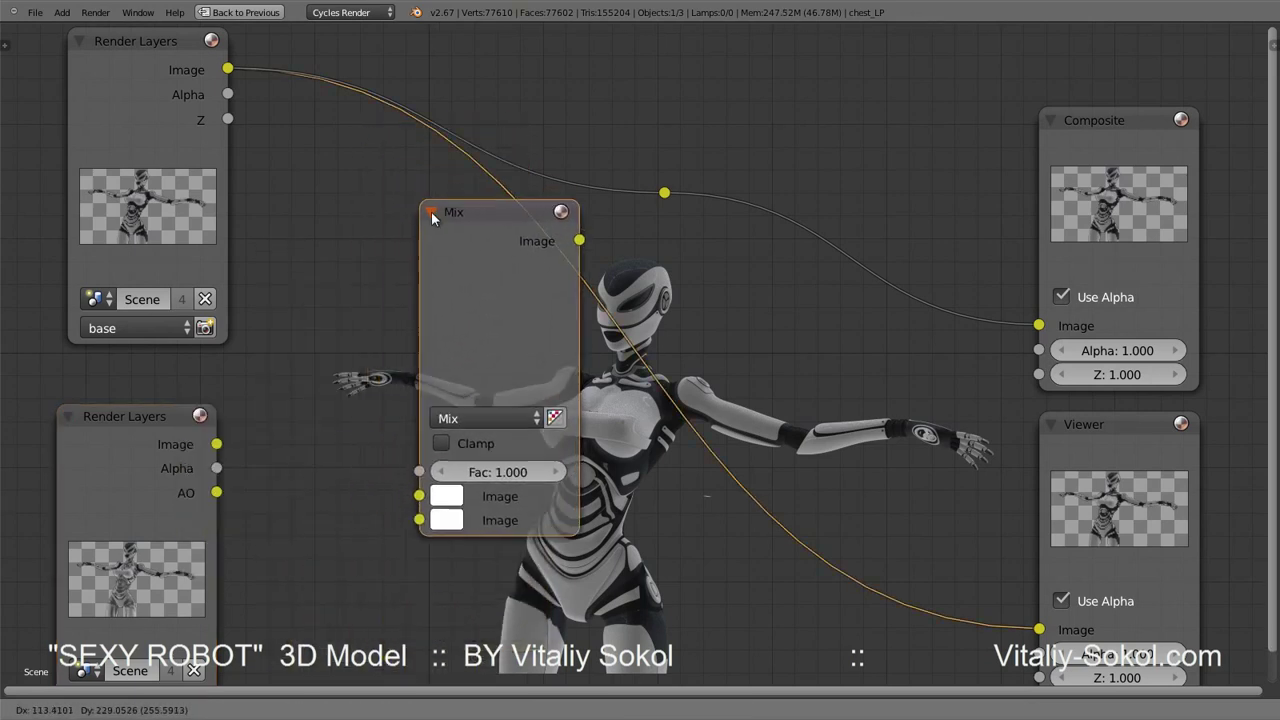
pyautogui.click(470, 290)
pyautogui.moveTo(425, 301); pyautogui.dragTo(376, 279, button='middle')
pyautogui.moveTo(499, 334); pyautogui.dragTo(642, 339)
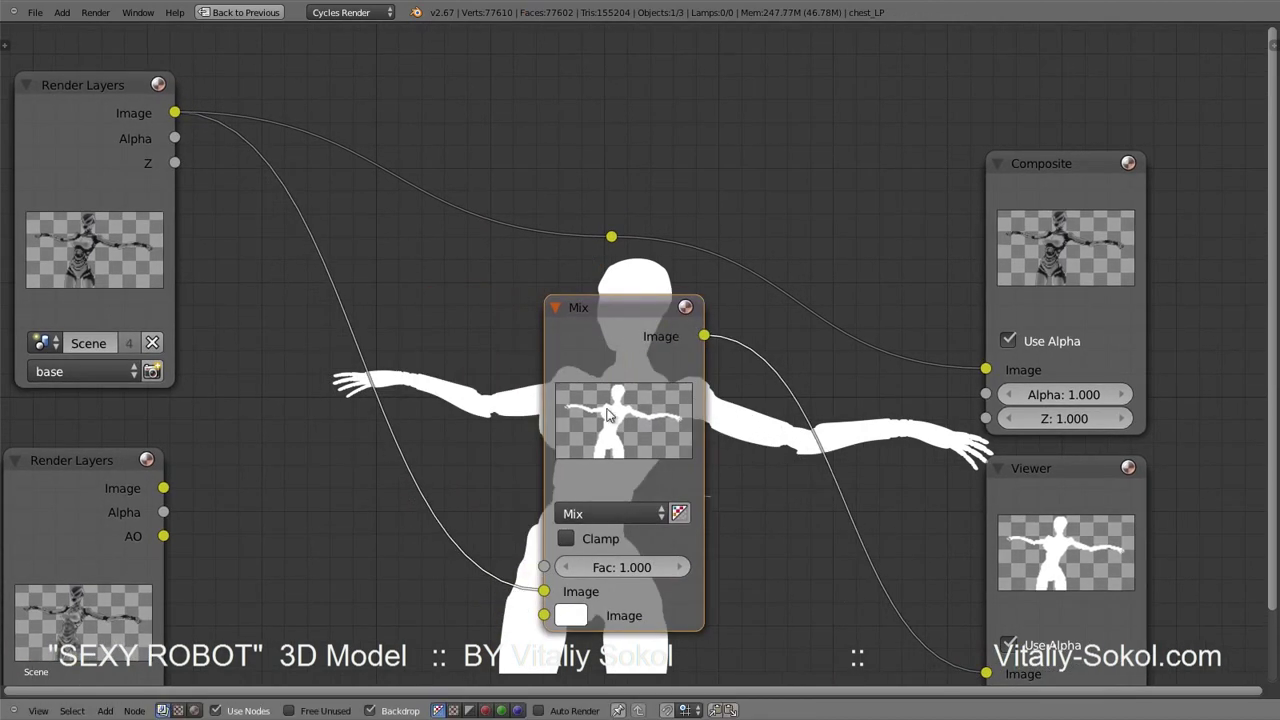
pyautogui.moveTo(555, 555); pyautogui.dragTo(556, 549)
pyautogui.moveTo(556, 549); pyautogui.dragTo(699, 455, button='middle')
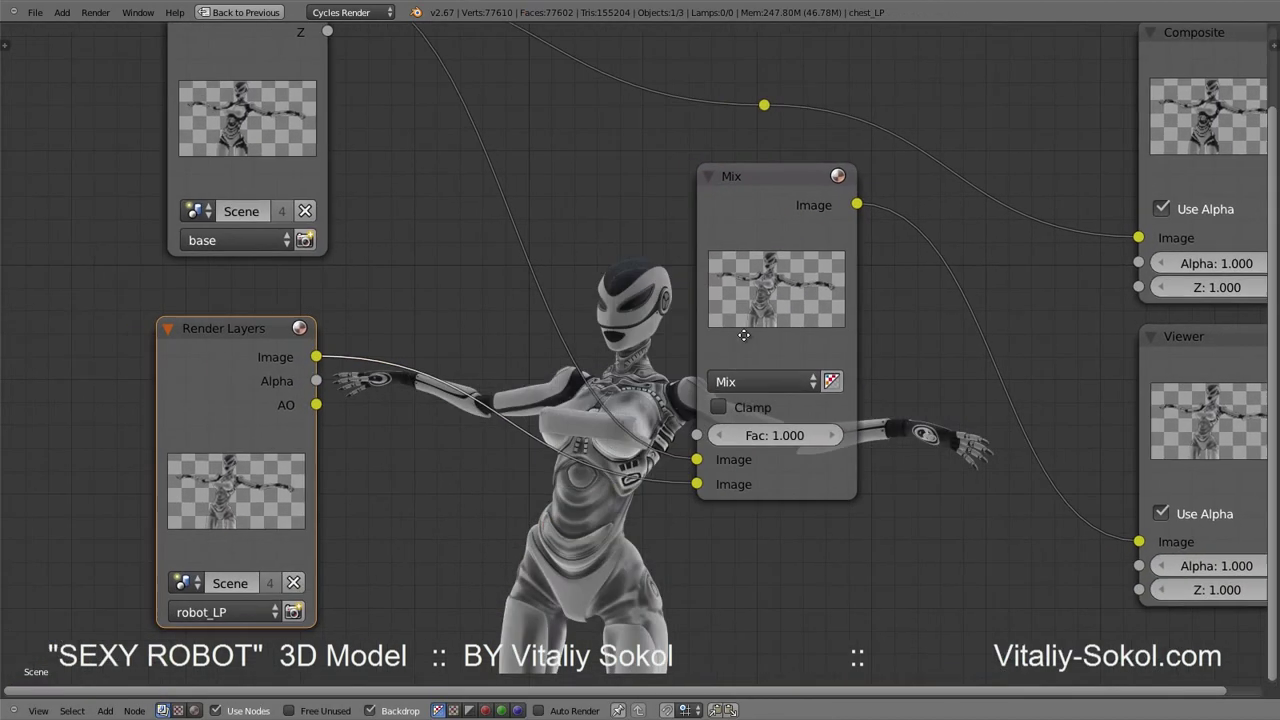
# Set the Mix node's blend mode to Overlay with a factor of 0.830
pyautogui.click(764, 350)
pyautogui.click(740, 385)
pyautogui.click(750, 352)
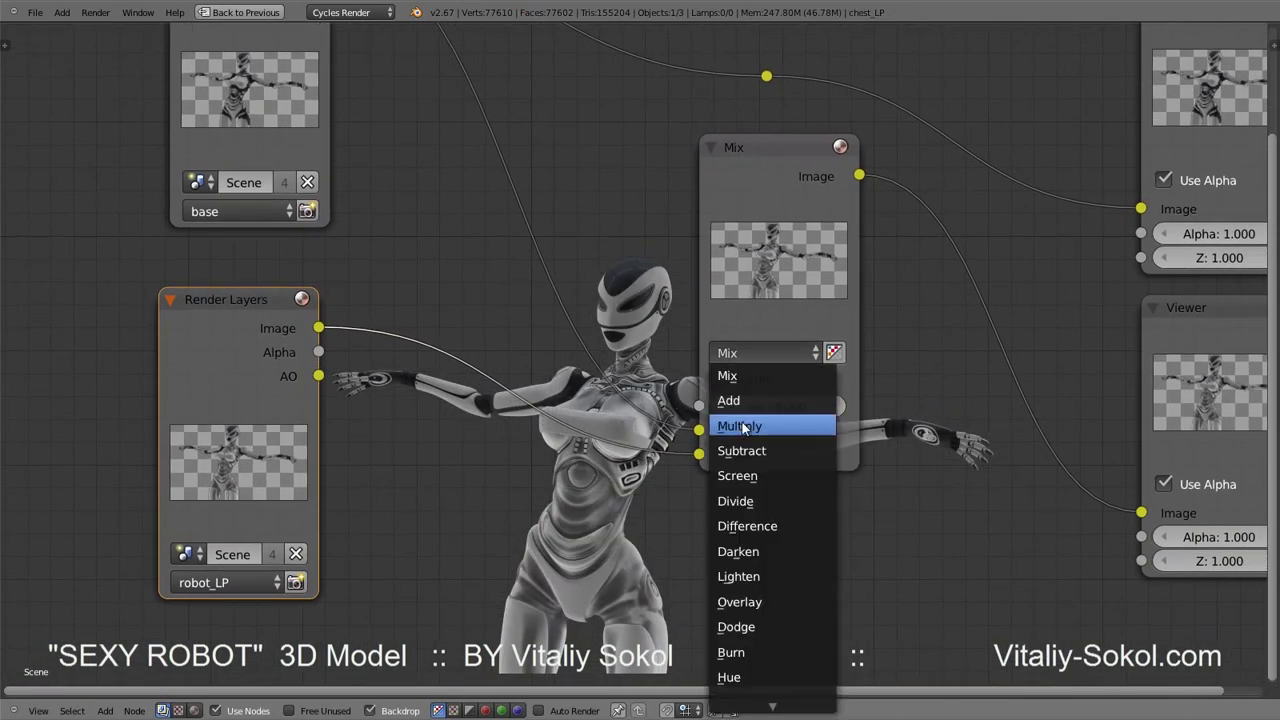
pyautogui.click(742, 425)
pyautogui.click(750, 352)
pyautogui.click(740, 601)
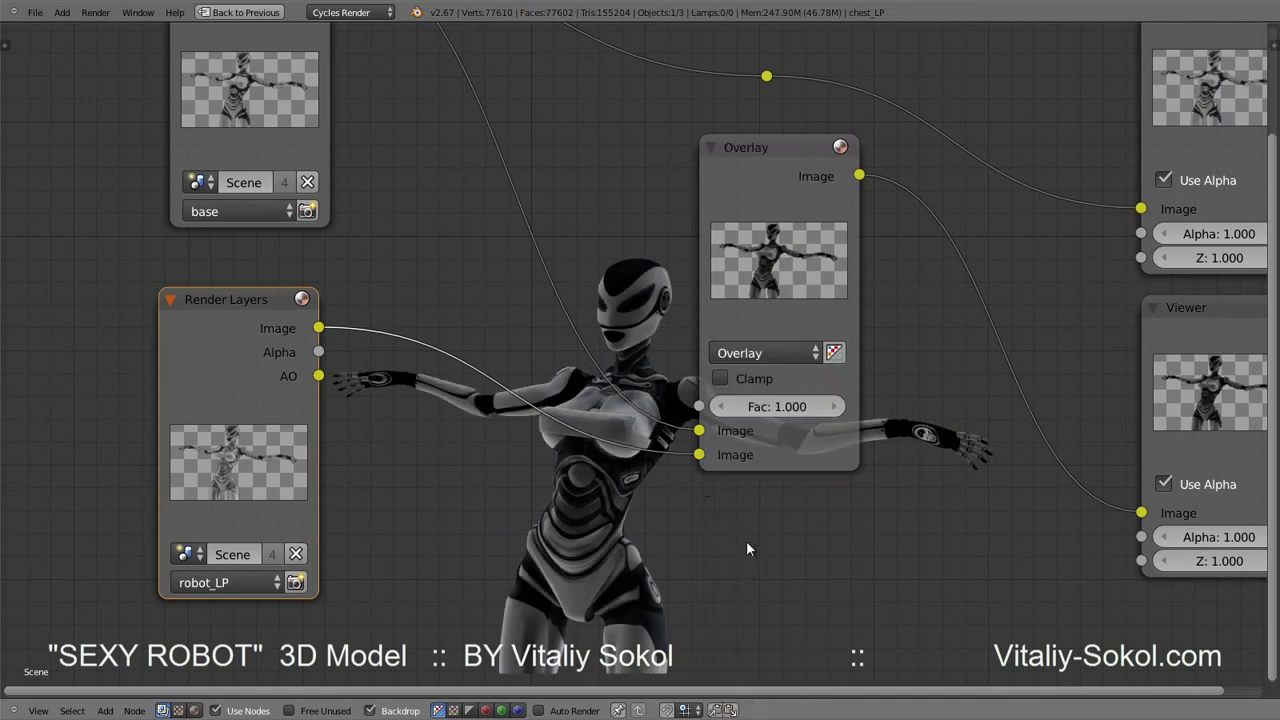
pyautogui.moveTo(746, 540); pyautogui.dragTo(678, 399, button='middle')
pyautogui.moveTo(678, 399); pyautogui.dragTo(641, 394)
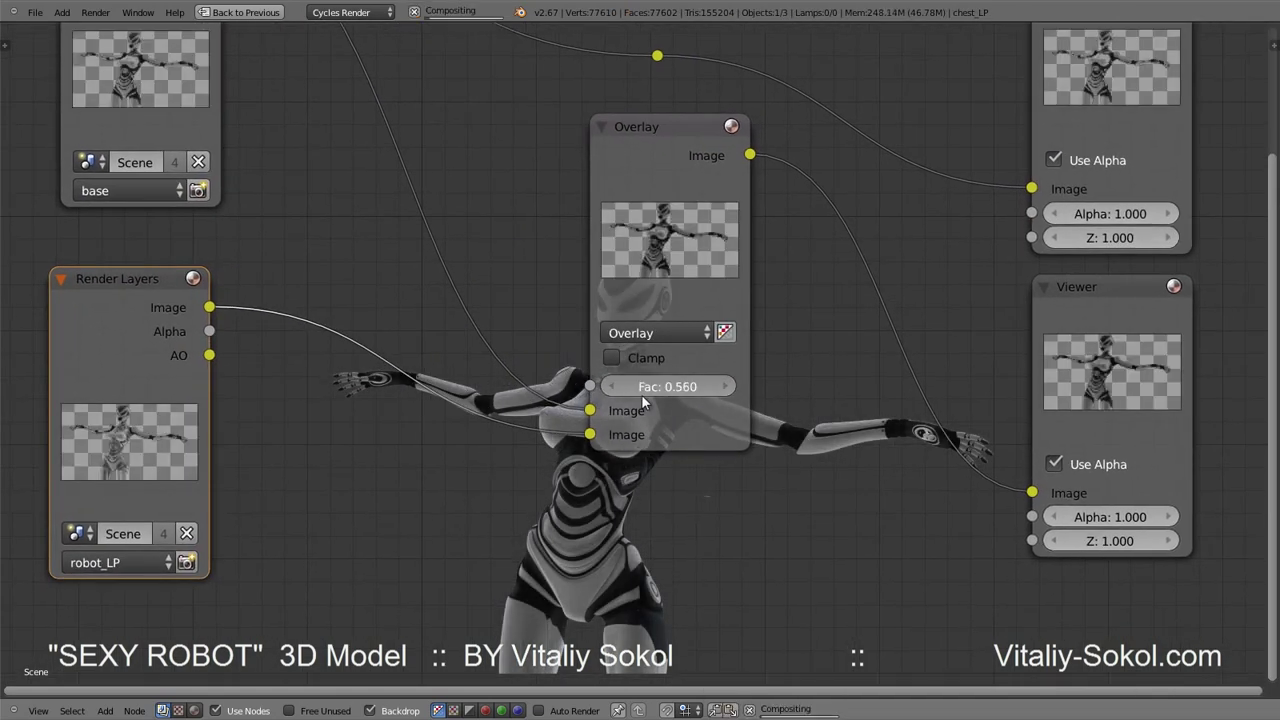
pyautogui.moveTo(672, 390); pyautogui.dragTo(339, 372, button='middle')
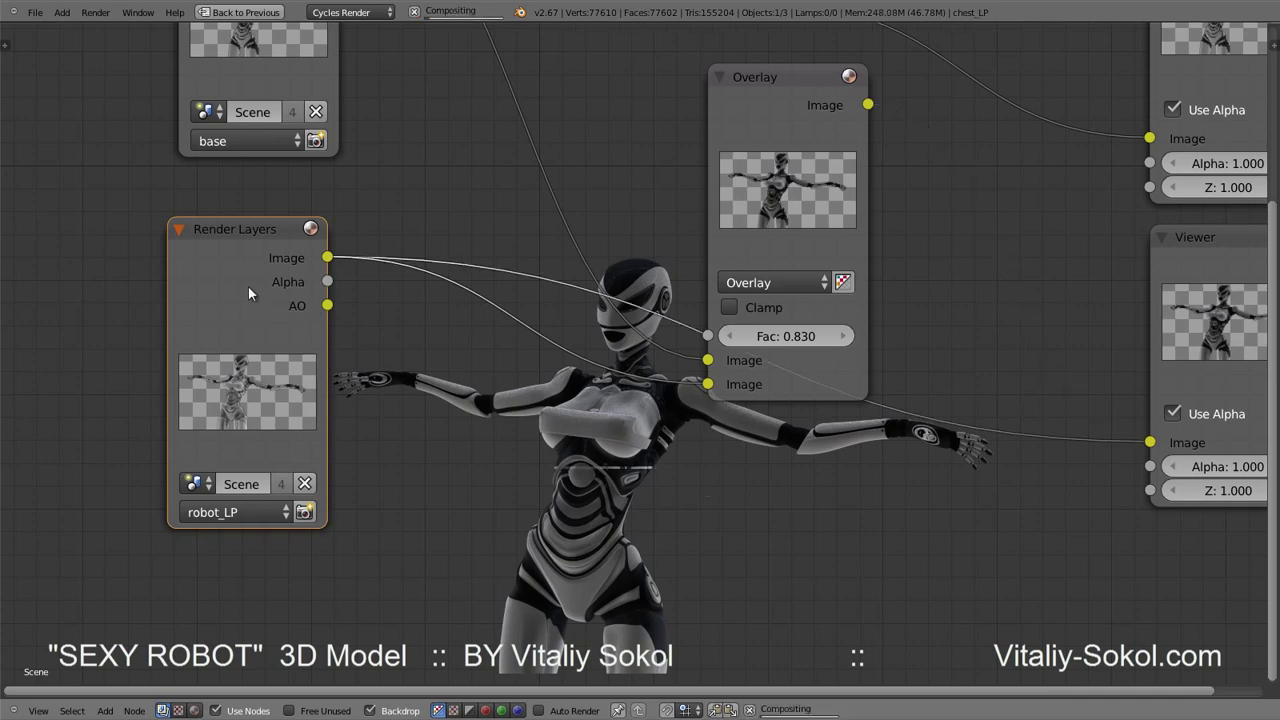
# Plug the AO output into the Overlay node and tidy the node layout
pyautogui.moveTo(327, 305); pyautogui.dragTo(708, 384)
pyautogui.moveTo(697, 398); pyautogui.dragTo(593, 430, button='middle')
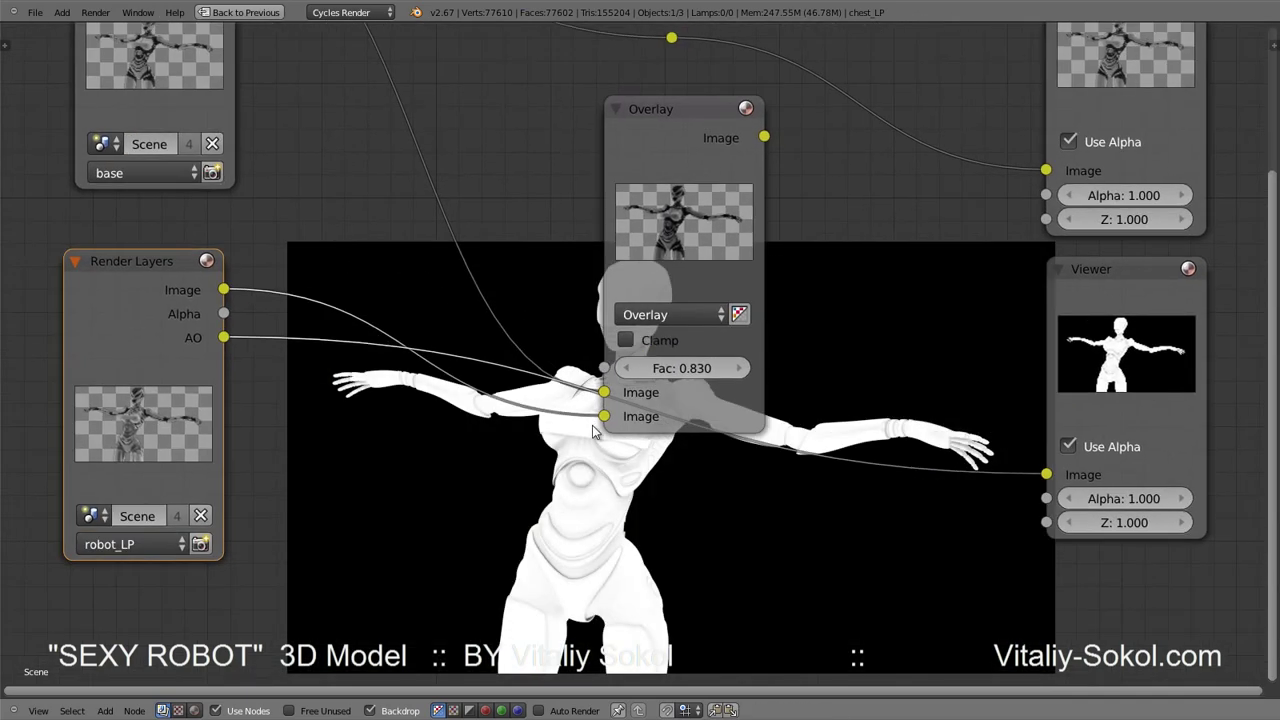
pyautogui.moveTo(712, 100); pyautogui.dragTo(743, 115)
pyautogui.moveTo(681, 207)
pyautogui.mouseDown(button='middle')
pyautogui.moveTo(535, 274)
pyautogui.moveTo(657, 202)
pyautogui.mouseUp(button='middle')
pyautogui.moveTo(80, 333); pyautogui.dragTo(157, 264, button='middle')
# Duplicate the robot_LP Render Layers node below the original and shift the Overlay node right
pyautogui.hotkey('shift', 'd')
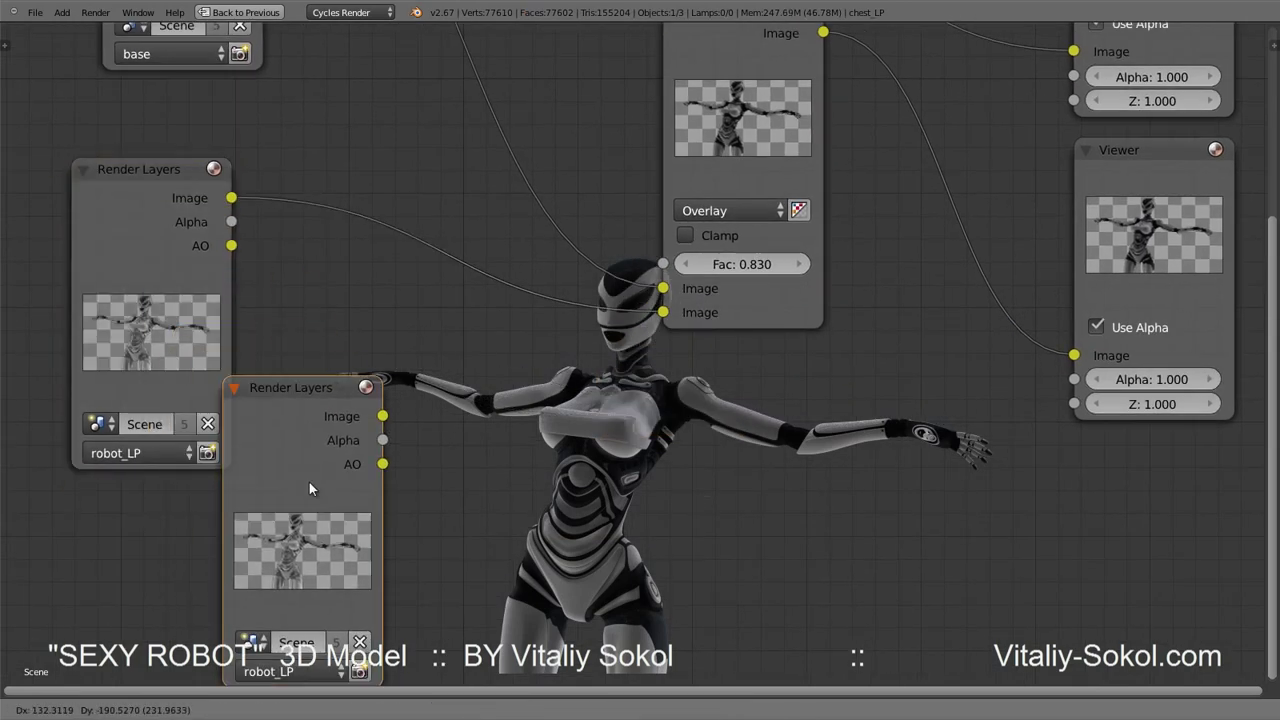
pyautogui.click(340, 520)
pyautogui.moveTo(520, 450); pyautogui.dragTo(480, 500, button='middle')
pyautogui.moveTo(693, 143); pyautogui.dragTo(745, 138)
pyautogui.moveTo(884, 372)
pyautogui.mouseDown(button='middle')
pyautogui.moveTo(811, 399)
pyautogui.moveTo(782, 428)
pyautogui.mouseUp(button='middle')
# Change the mix node's blend mode from Overlay to Soft Light
pyautogui.click(655, 400)
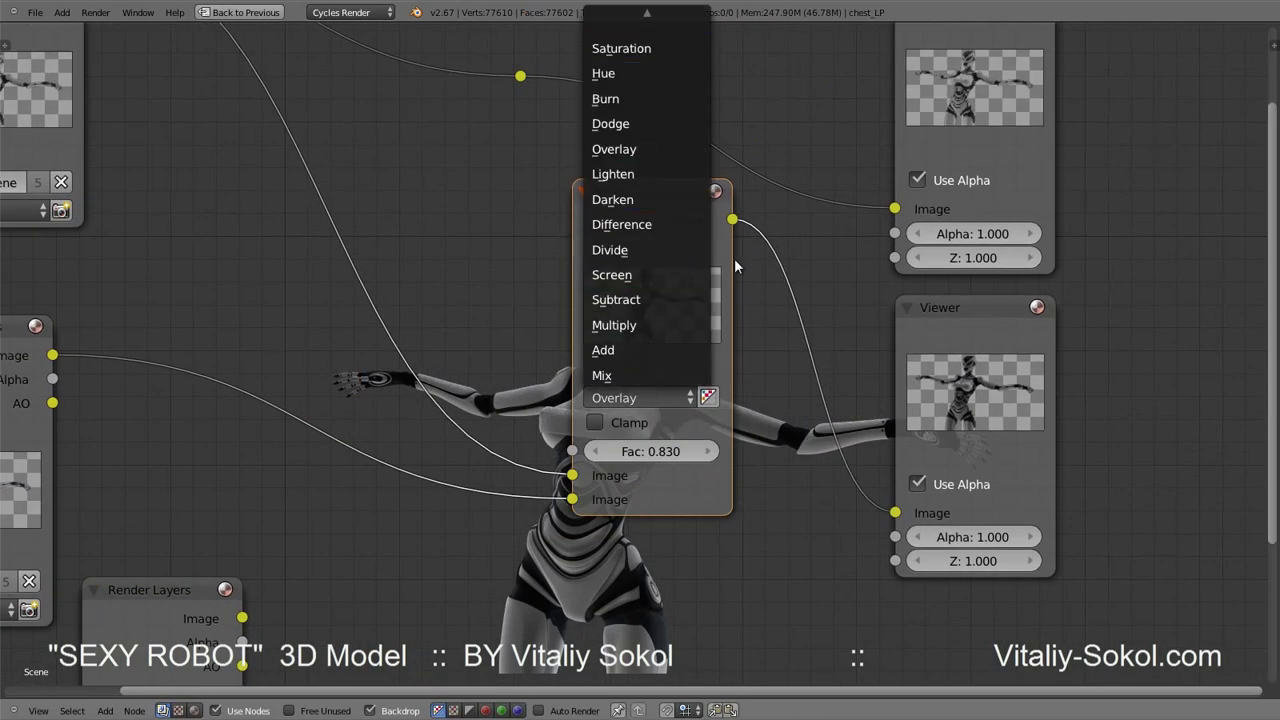
pyautogui.scroll(-3, 535, 337)
pyautogui.moveTo(535, 337); pyautogui.dragTo(535, 452, button='middle')
pyautogui.click(640, 497)
pyautogui.click(644, 238)
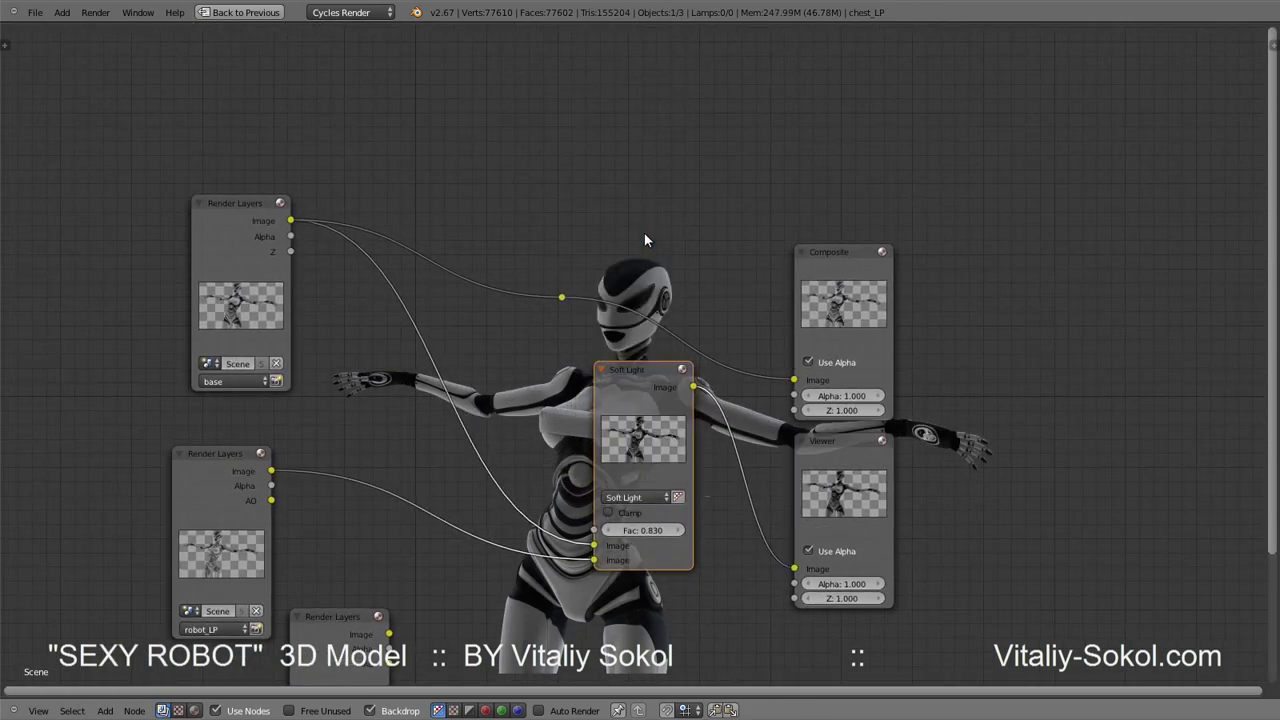
pyautogui.moveTo(644, 240); pyautogui.dragTo(758, 85, button='middle')
pyautogui.moveTo(340, 303); pyautogui.dragTo(327, 300)
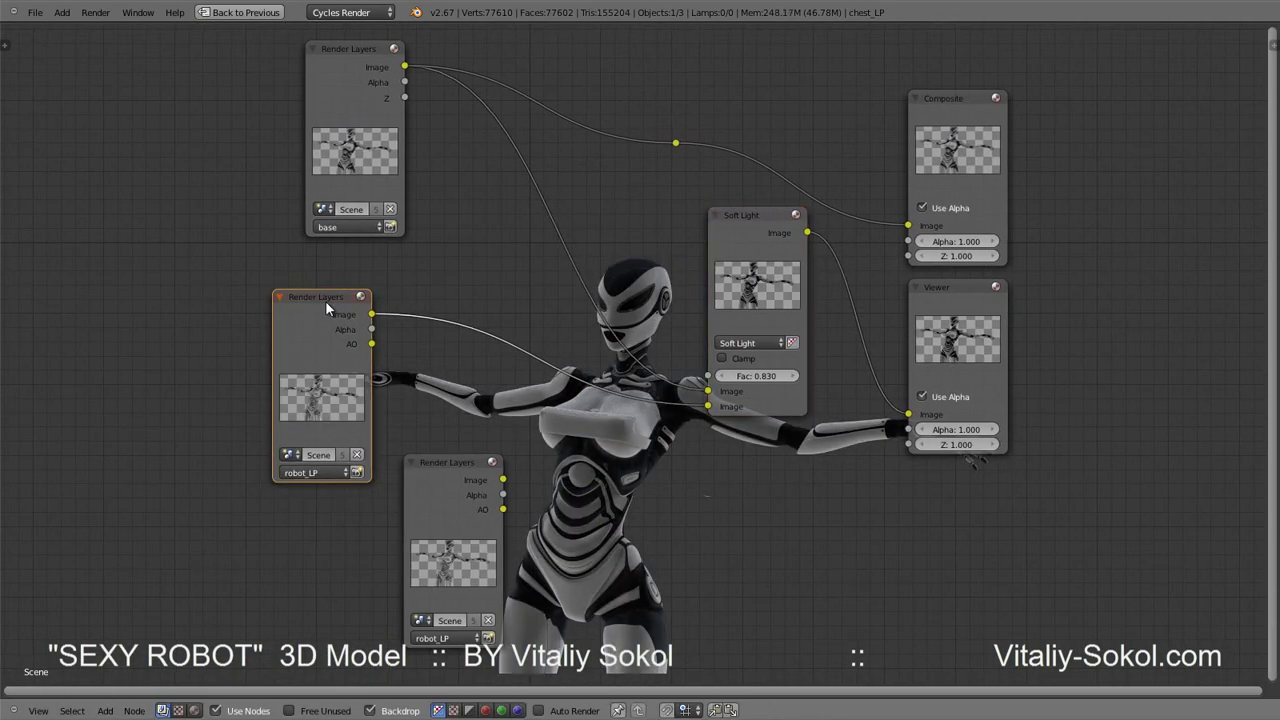
# Set the Soft Light factor to 0.840 and turn on Clamp
pyautogui.click(714, 405)
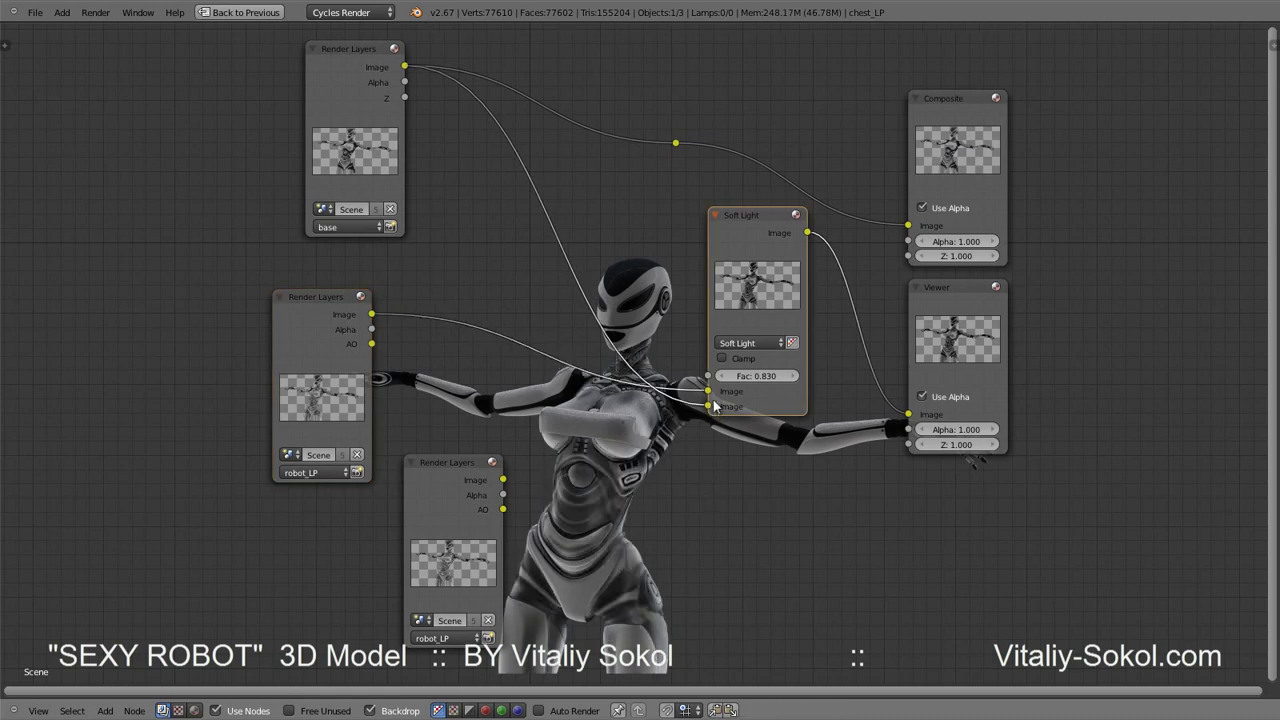
pyautogui.moveTo(661, 455); pyautogui.dragTo(671, 355, button='middle')
pyautogui.moveTo(356, 215); pyautogui.dragTo(364, 222)
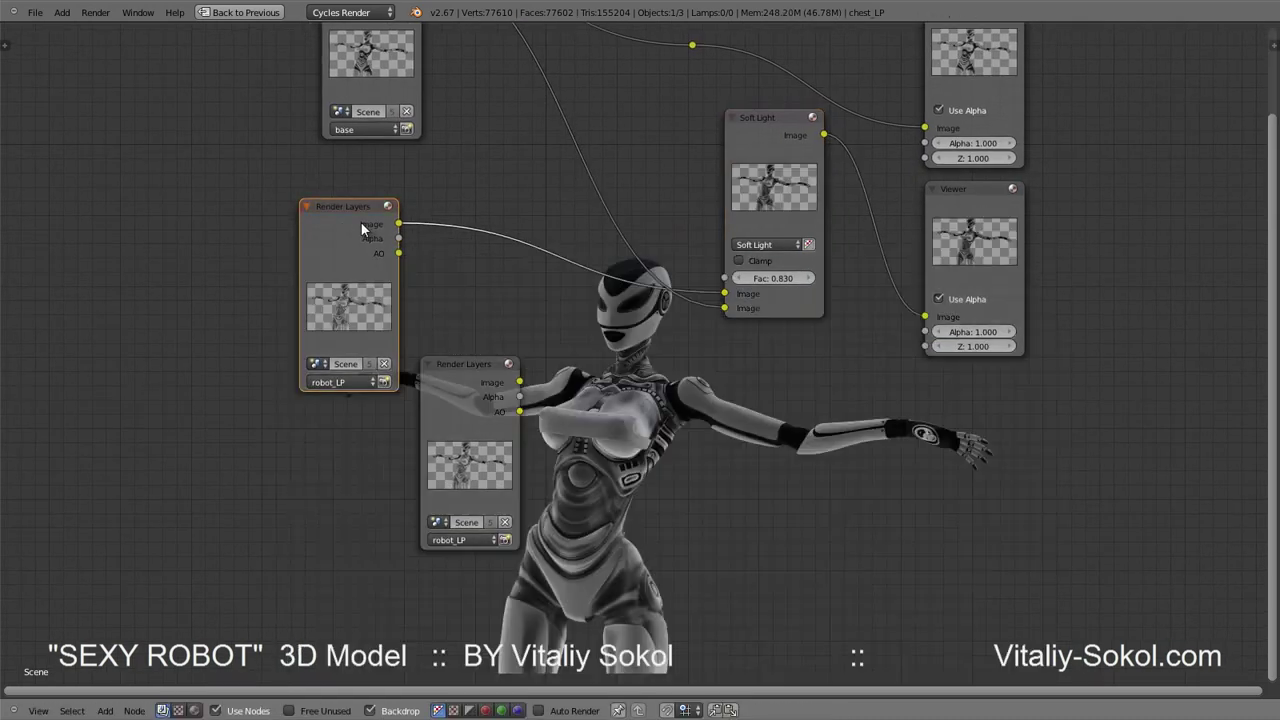
pyautogui.moveTo(360, 221); pyautogui.dragTo(358, 354, button='middle')
pyautogui.moveTo(354, 131); pyautogui.dragTo(347, 139)
pyautogui.moveTo(845, 406); pyautogui.dragTo(766, 418)
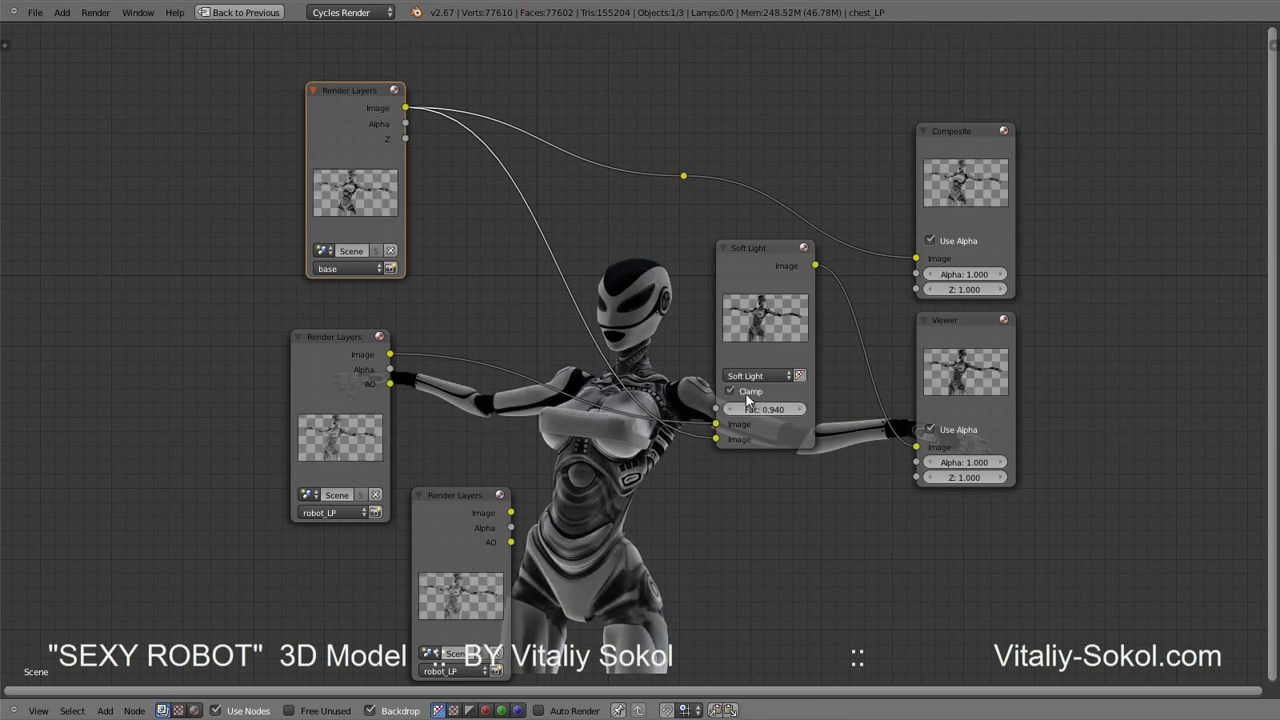
pyautogui.click(740, 391)
# Rearrange the robot_LP and base Render Layers nodes and move the Viewer up-left
pyautogui.moveTo(331, 369); pyautogui.dragTo(341, 383)
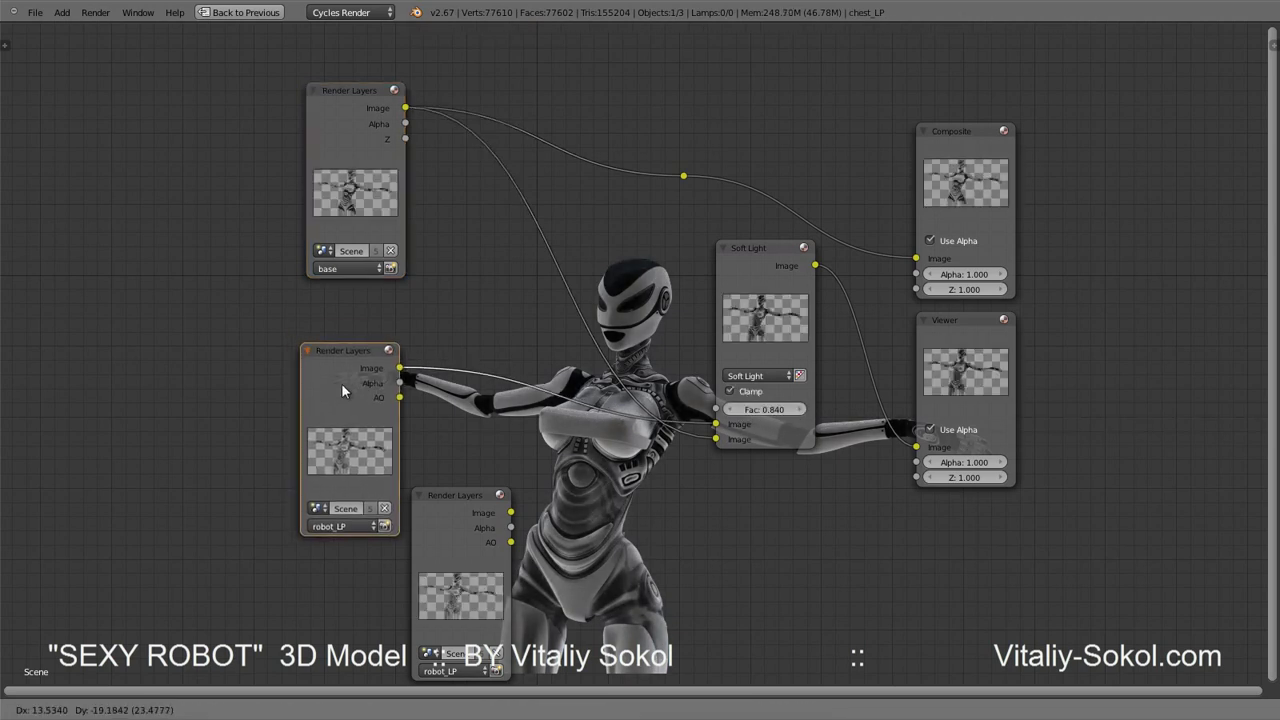
pyautogui.moveTo(509, 343); pyautogui.dragTo(467, 345, button='middle')
pyautogui.moveTo(318, 119); pyautogui.dragTo(288, 127)
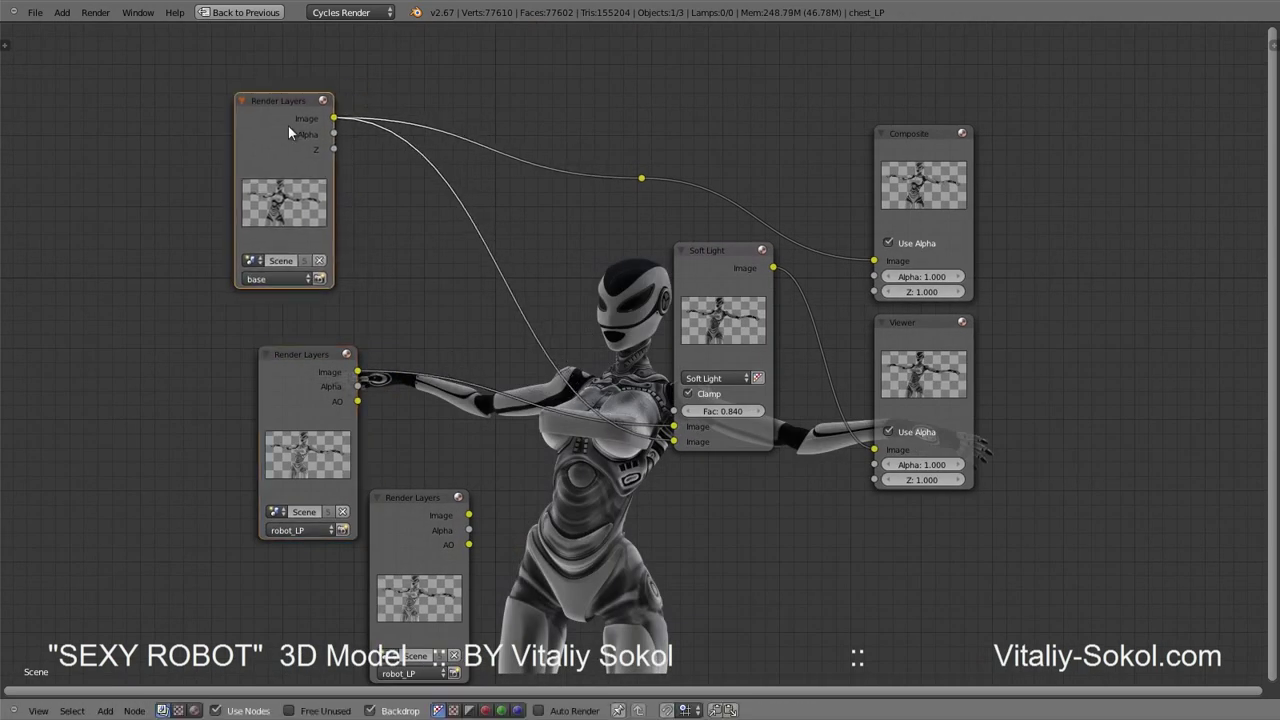
pyautogui.moveTo(686, 226)
pyautogui.mouseDown(button='middle')
pyautogui.moveTo(728, 183)
pyautogui.moveTo(711, 289)
pyautogui.mouseUp(button='middle')
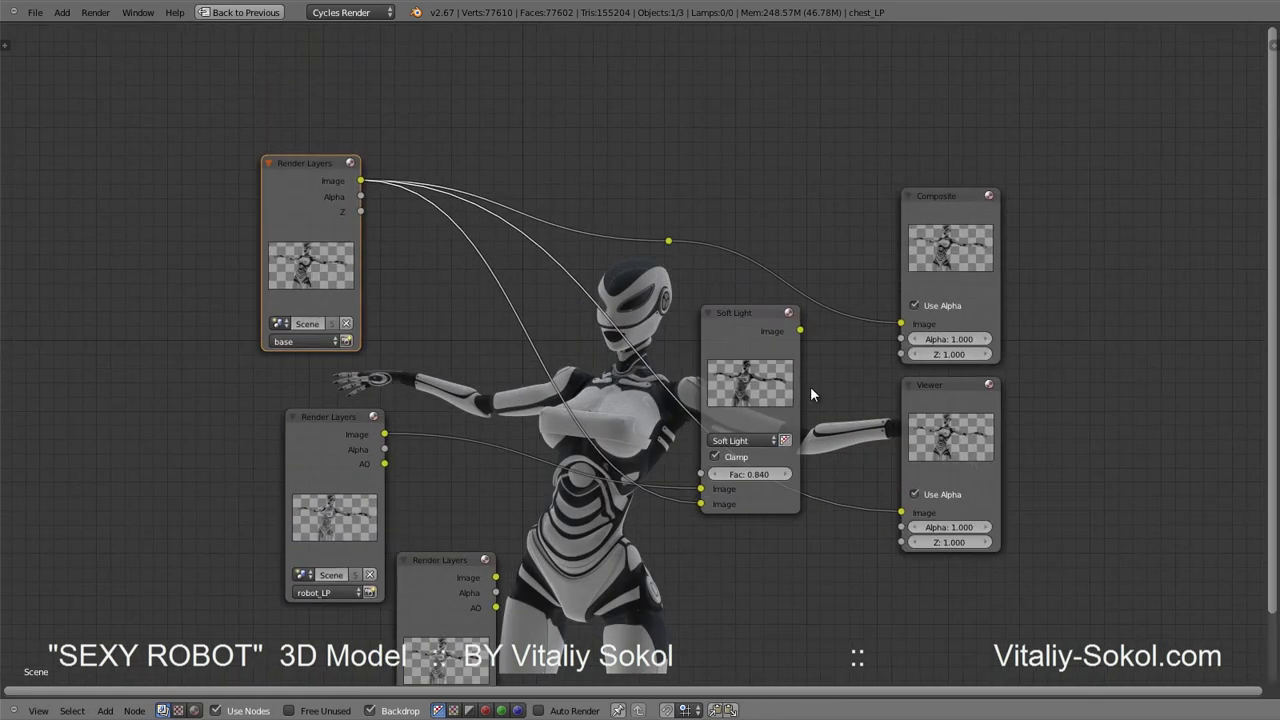
pyautogui.moveTo(906, 392)
pyautogui.mouseDown()
pyautogui.moveTo(698, 120)
pyautogui.moveTo(749, 51)
pyautogui.mouseUp()
# Make two extra copies of the Viewer node and place them at the lower right
pyautogui.hotkey('shift', 'd')
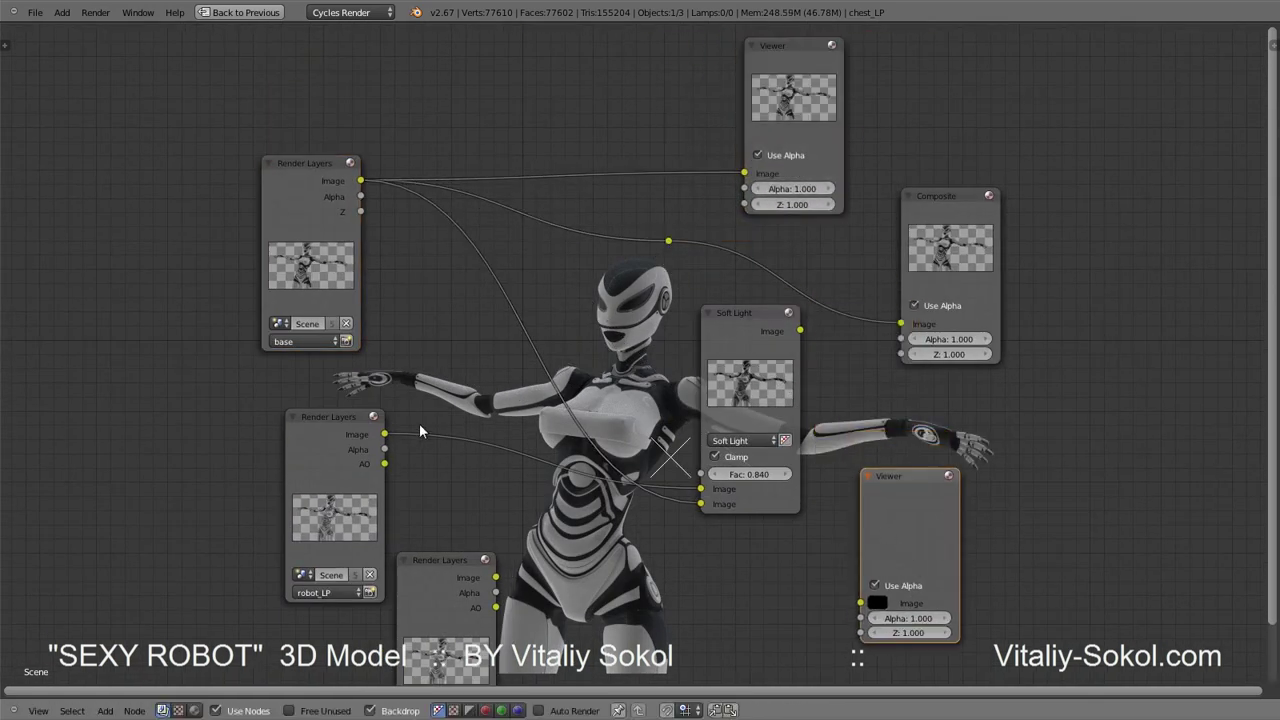
pyautogui.moveTo(785, 107)
pyautogui.mouseDown()
pyautogui.moveTo(1085, 520)
pyautogui.moveTo(1064, 540)
pyautogui.mouseUp()
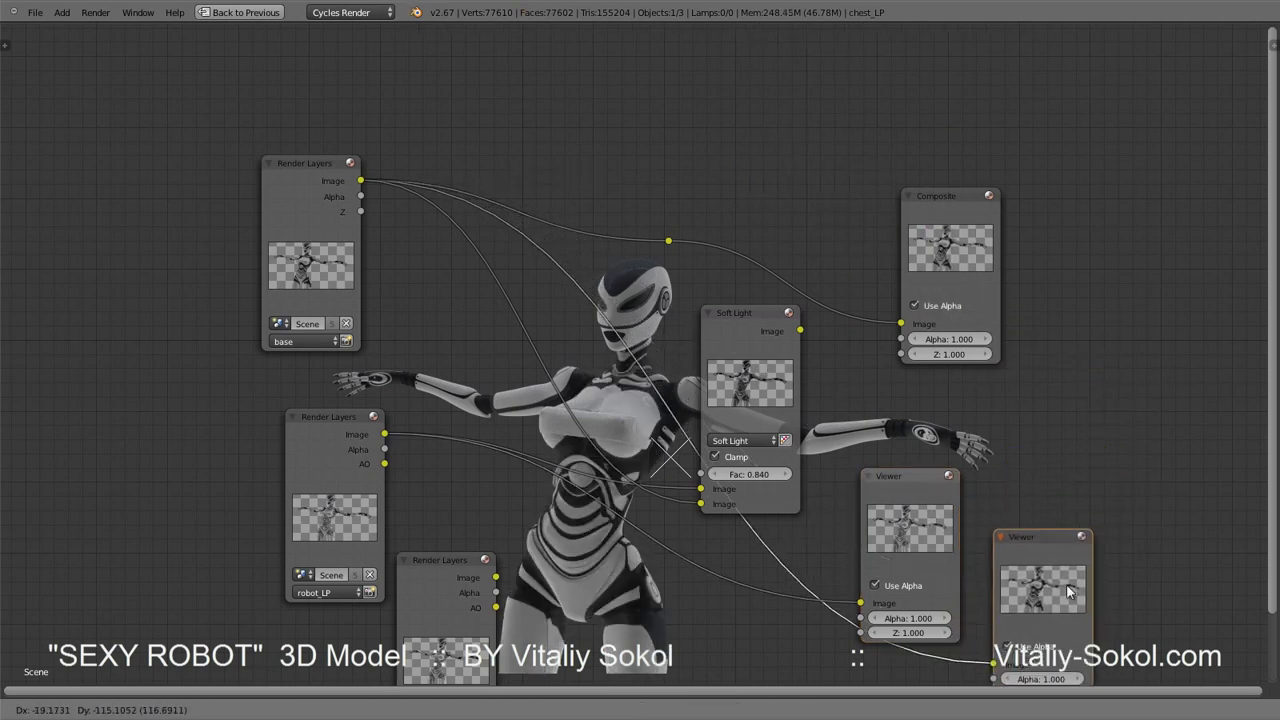
pyautogui.hotkey('shift', 'd')
pyautogui.click(1091, 492)
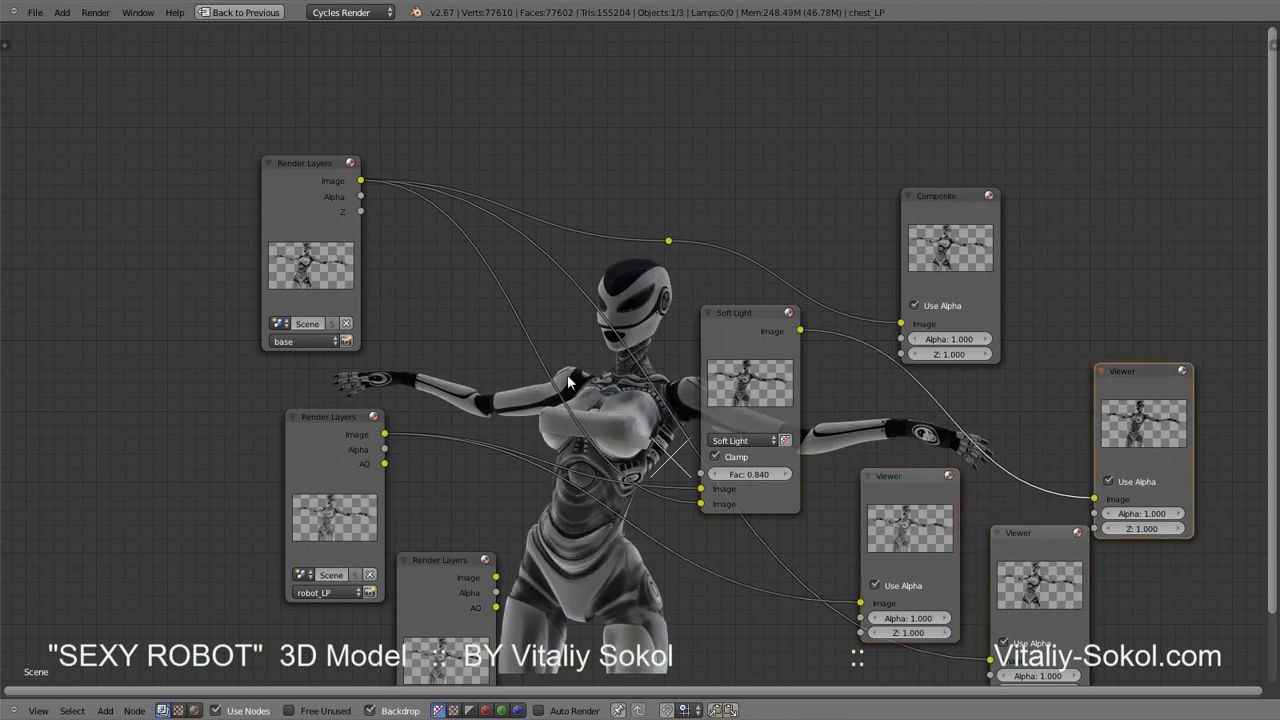
# Switch the mix node's blend from Soft Light back to Overlay and set its factor to 0.750
pyautogui.moveTo(755, 482)
pyautogui.mouseDown()
pyautogui.moveTo(730, 482)
pyautogui.moveTo(787, 479)
pyautogui.mouseUp()
pyautogui.click(750, 441)
pyautogui.click(737, 288)
pyautogui.moveTo(800, 506); pyautogui.dragTo(741, 405, button='middle')
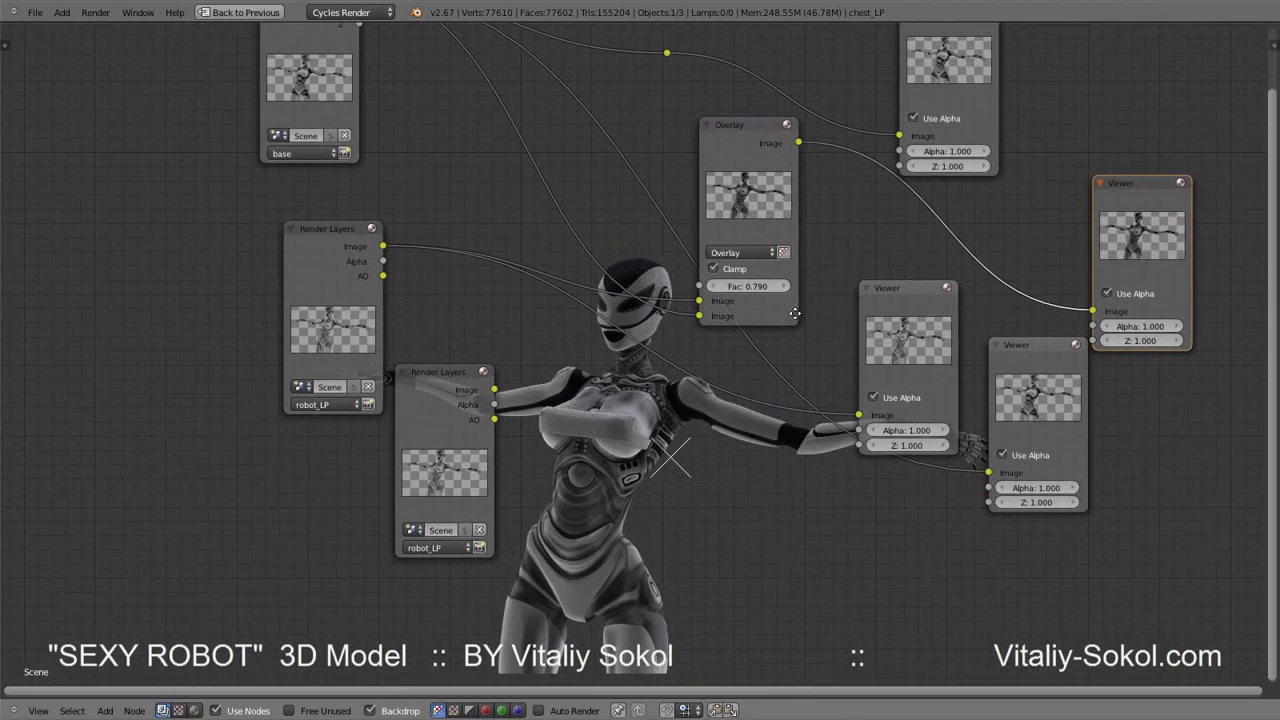
pyautogui.moveTo(741, 405); pyautogui.dragTo(747, 402)
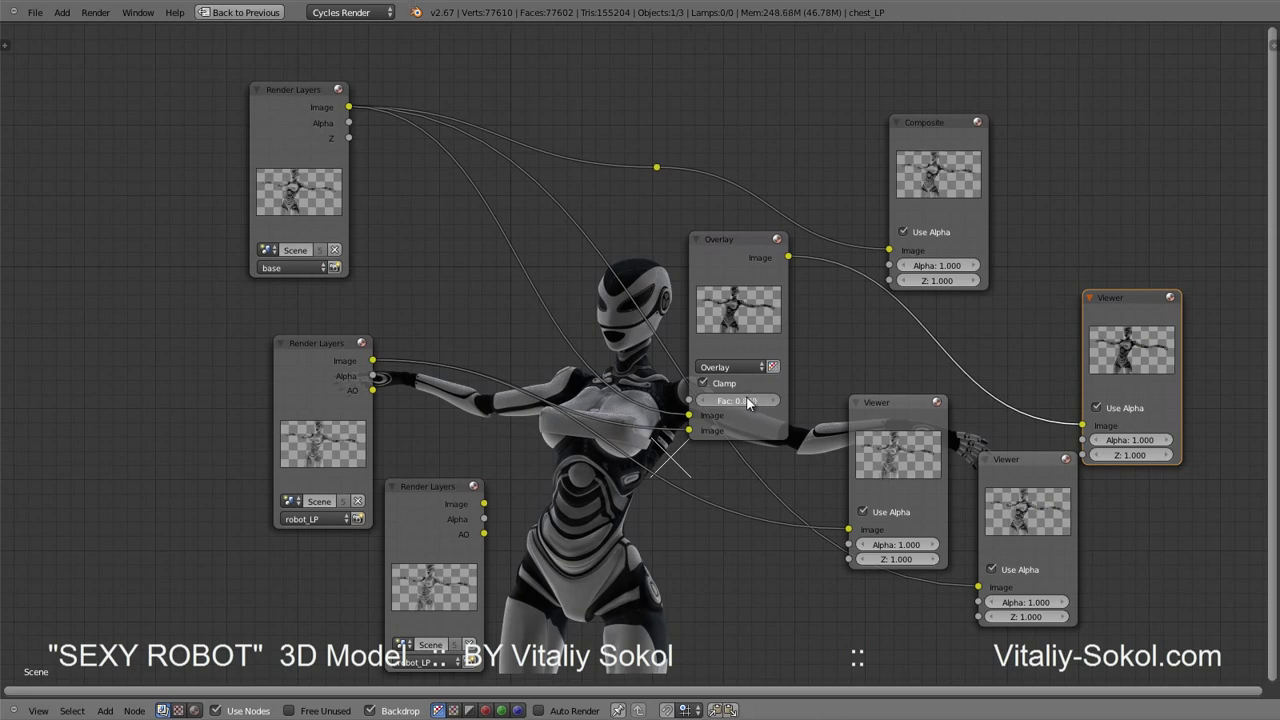
# Make the middle Viewer node active and zoom in on the Overlay node
pyautogui.moveTo(807, 393); pyautogui.dragTo(732, 395, button='middle')
pyautogui.click(845, 440)
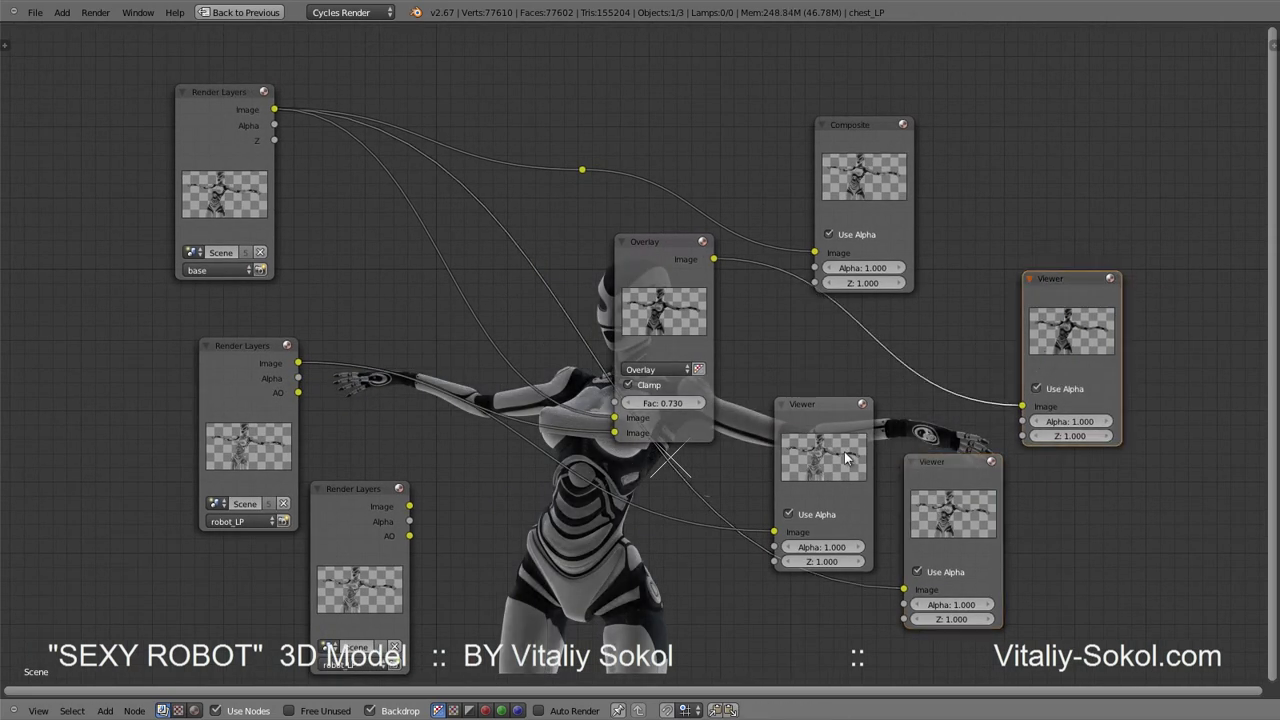
pyautogui.scroll(2, 1057, 365)
pyautogui.scroll(2, 965, 338)
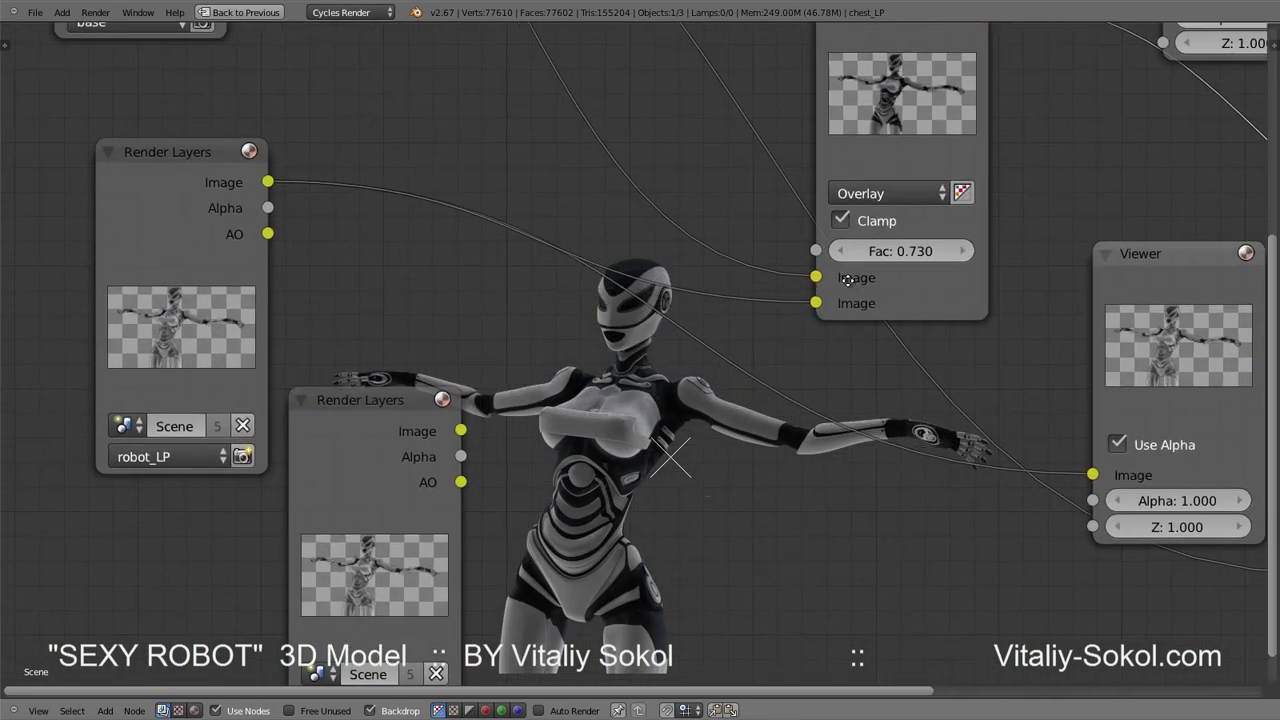
pyautogui.moveTo(809, 314); pyautogui.dragTo(783, 381, button='middle')
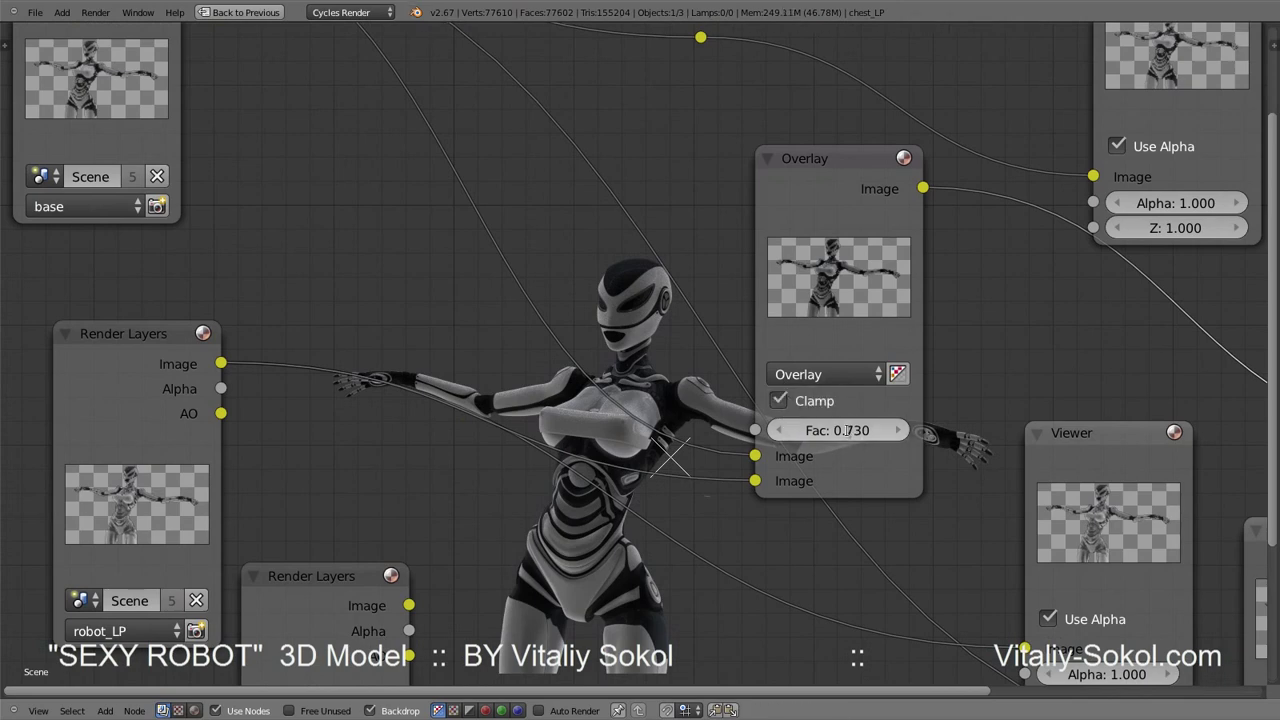
pyautogui.moveTo(922, 561)
pyautogui.mouseDown(button='middle')
pyautogui.moveTo(758, 198)
pyautogui.moveTo(777, 154)
pyautogui.mouseUp(button='middle')
pyautogui.scroll(-2, 668, 376)
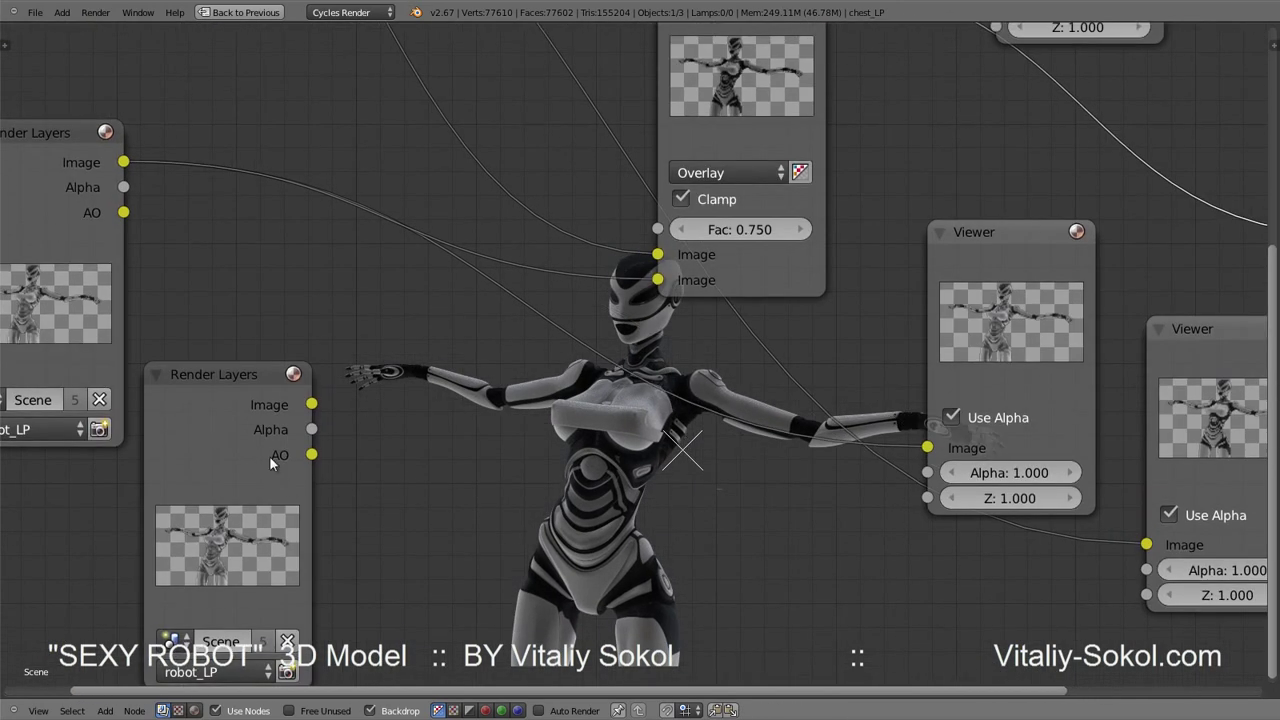
pyautogui.moveTo(720, 75); pyautogui.dragTo(724, 173, button='middle')
# Duplicate the Overlay node, delete the extra Viewers, and insert the copy between Overlay and Viewer
pyautogui.hotkey('shift', 'd')
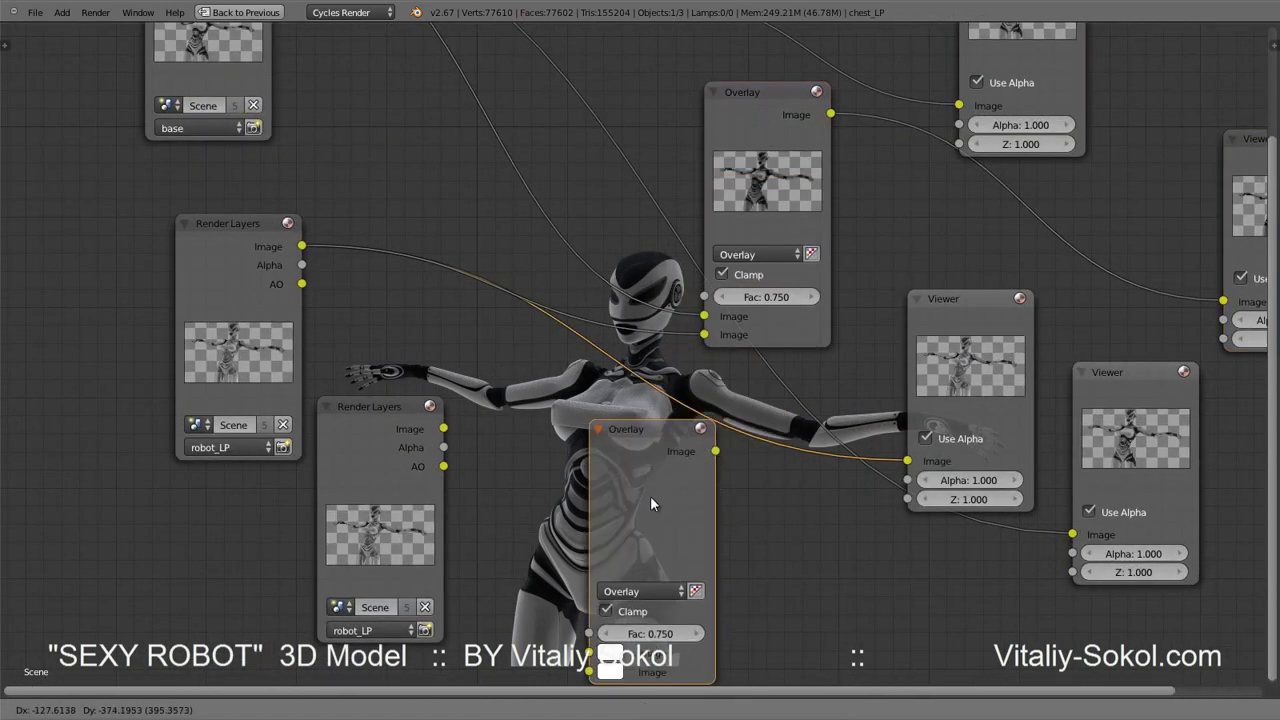
pyautogui.click(650, 496)
pyautogui.keyDown('ctrl'); pyautogui.hscroll(5, 650, 496); pyautogui.keyUp('ctrl')
pyautogui.moveTo(690, 401); pyautogui.dragTo(866, 490)
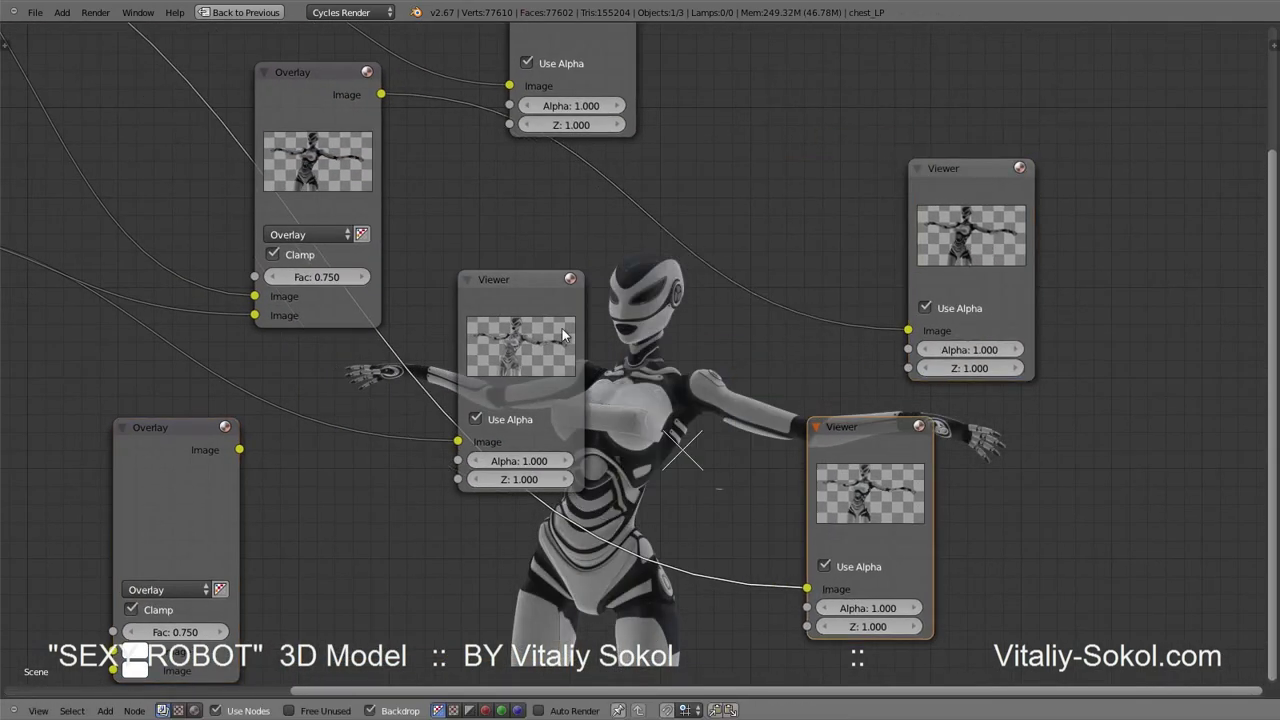
pyautogui.press('x')
pyautogui.press('x')
pyautogui.moveTo(278, 482); pyautogui.dragTo(658, 330)
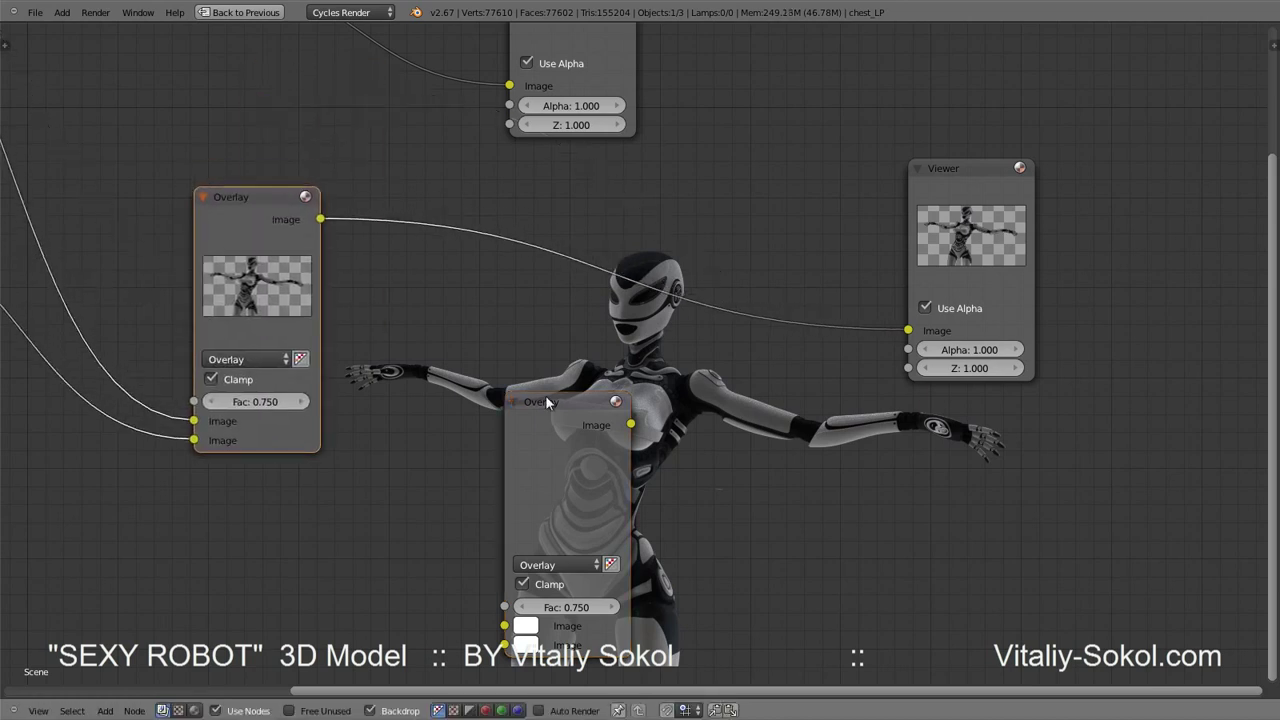
pyautogui.moveTo(549, 402); pyautogui.dragTo(640, 232)
pyautogui.moveTo(300, 330); pyautogui.dragTo(445, 369, button='middle')
pyautogui.moveTo(106, 362); pyautogui.dragTo(503, 489)
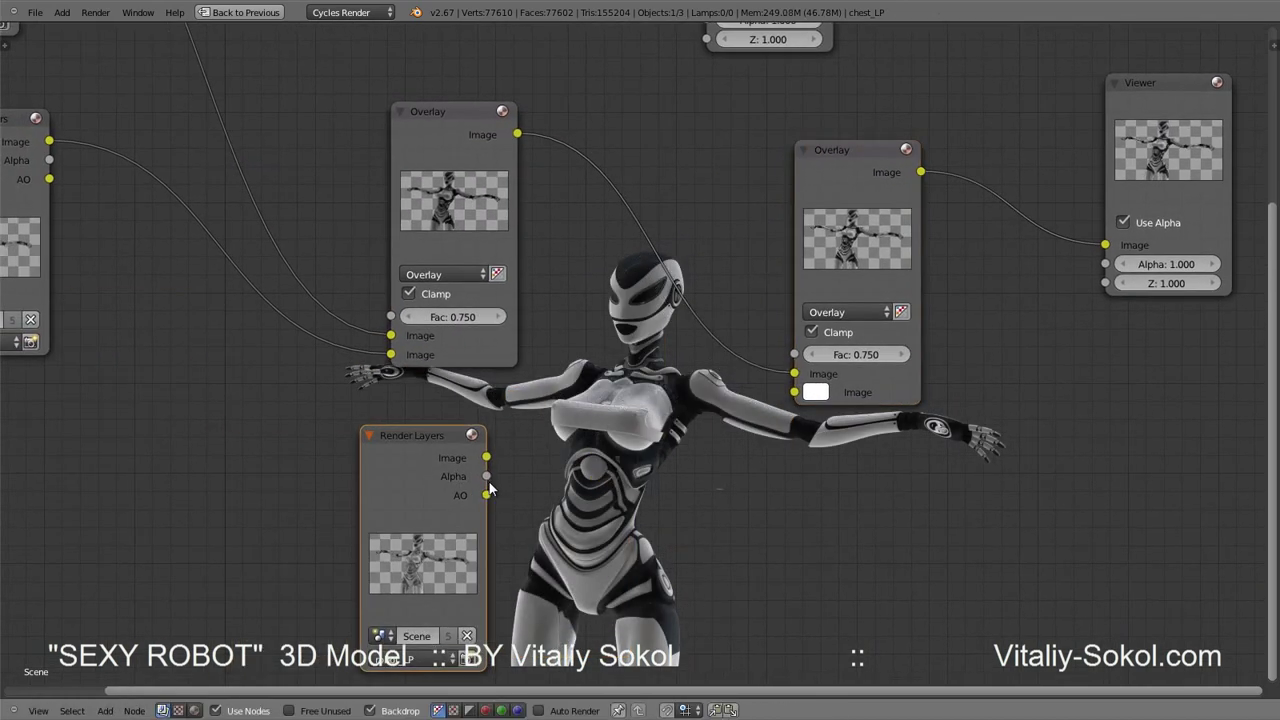
# Connect the robot_LP AO pass to the new node's second Image input
pyautogui.moveTo(789, 396); pyautogui.dragTo(794, 392)
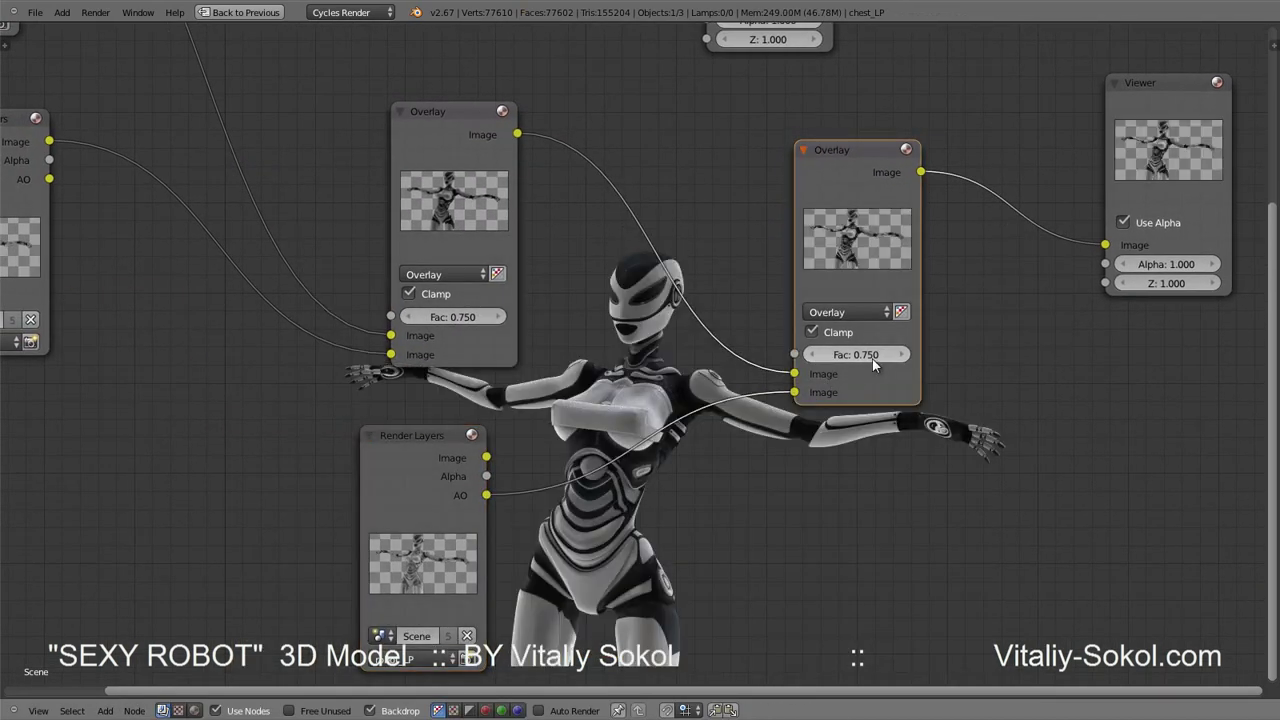
pyautogui.moveTo(863, 357)
pyautogui.mouseDown()
pyautogui.moveTo(908, 357)
pyautogui.moveTo(852, 357)
pyautogui.mouseUp()
pyautogui.moveTo(435, 472); pyautogui.dragTo(429, 477)
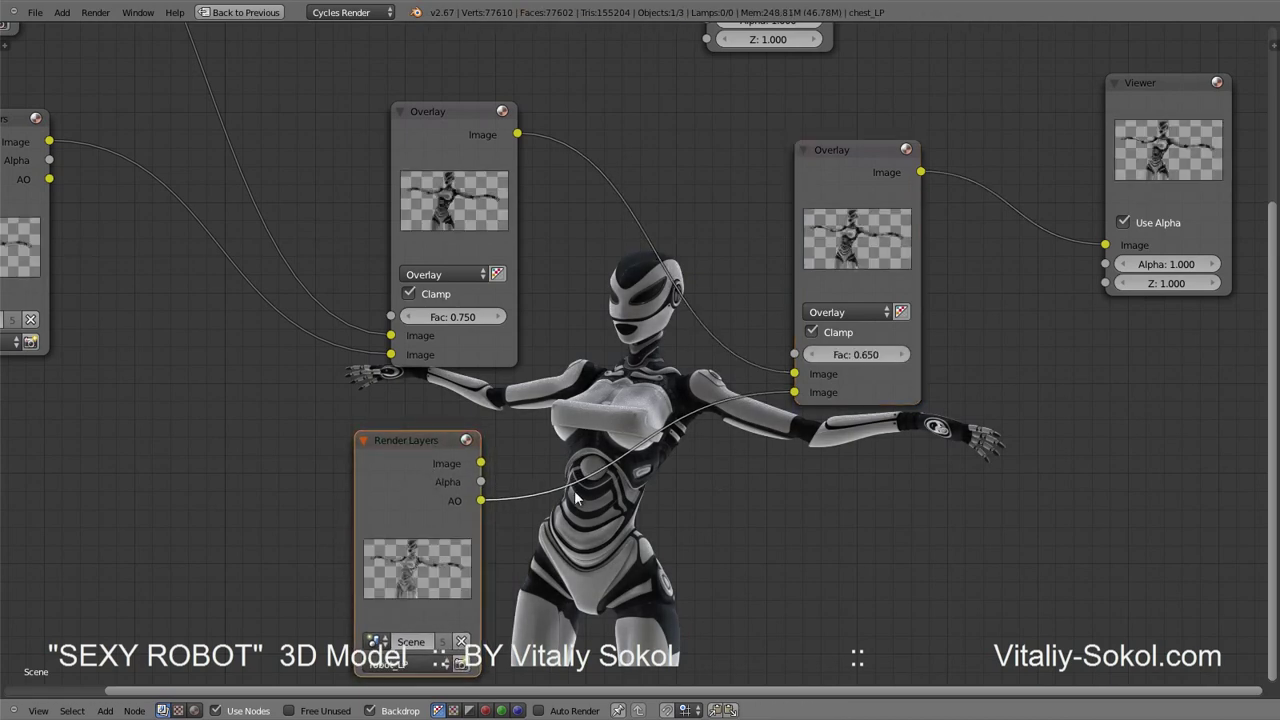
pyautogui.scroll(2, 562, 400)
pyautogui.moveTo(680, 461); pyautogui.dragTo(526, 335, button='middle')
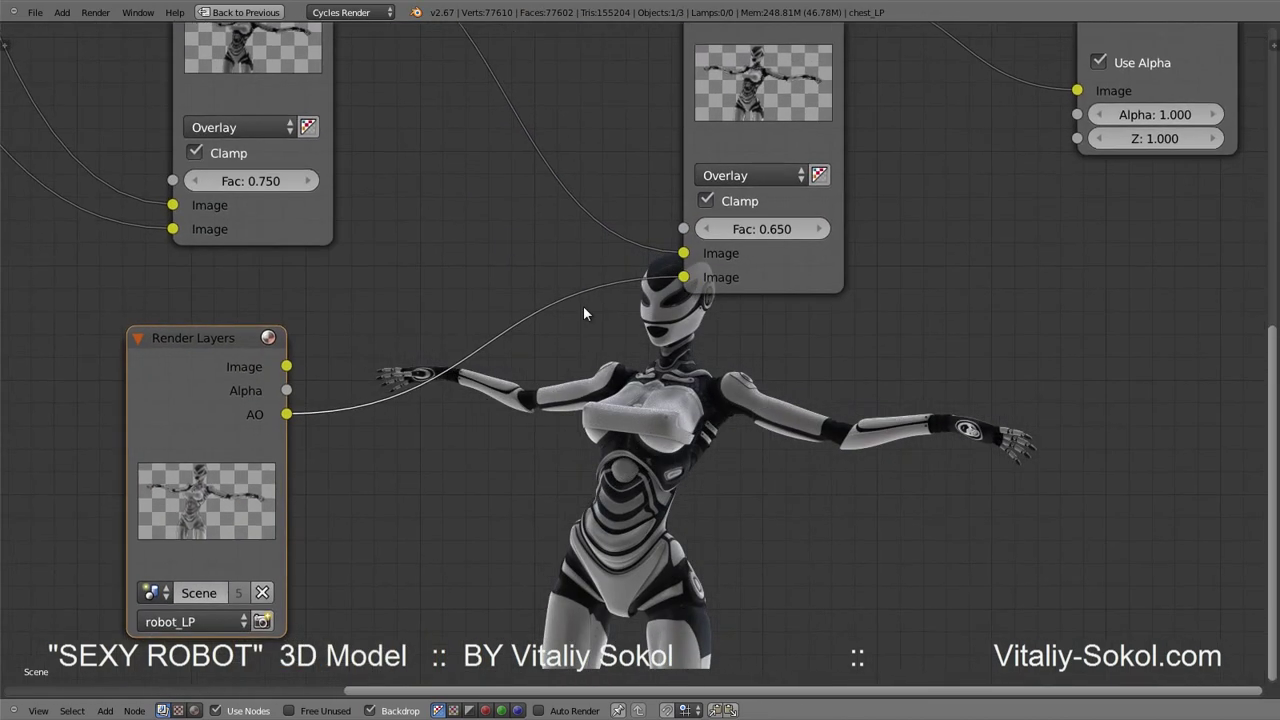
# Set the second node's blend mode to Multiply with a factor of 1.000
pyautogui.click(746, 176)
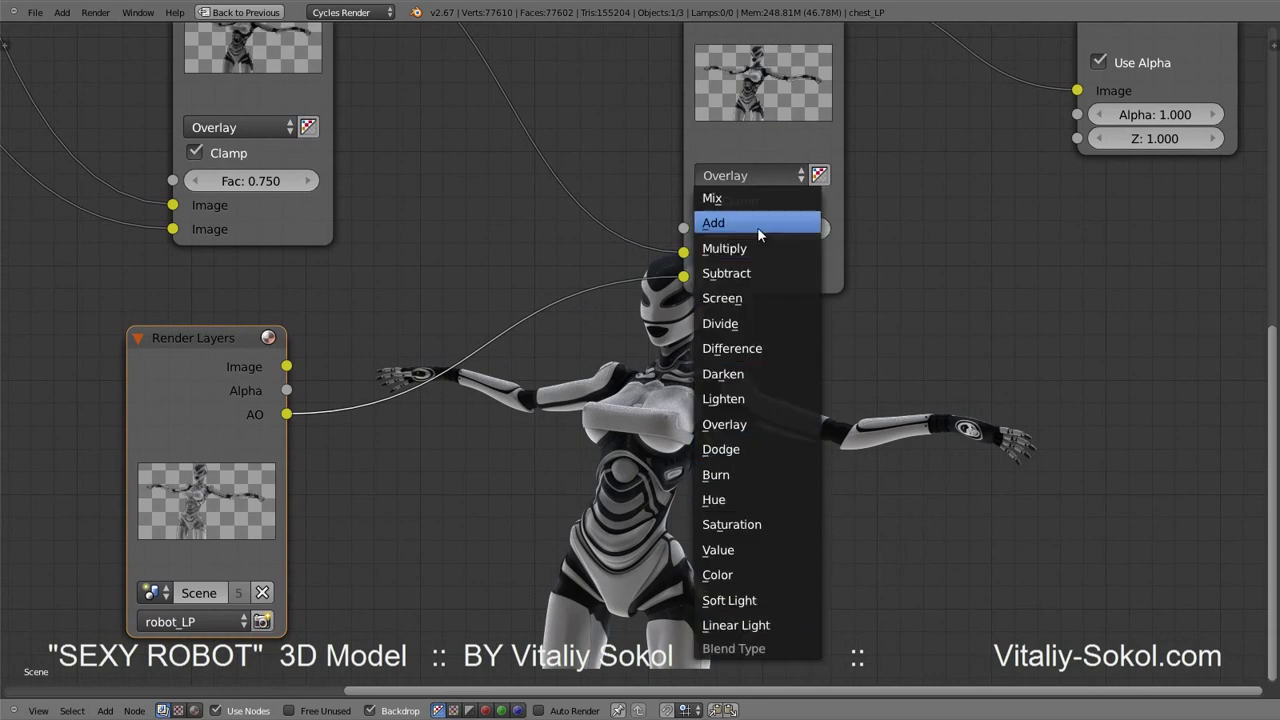
pyautogui.scroll(-2, 730, 240)
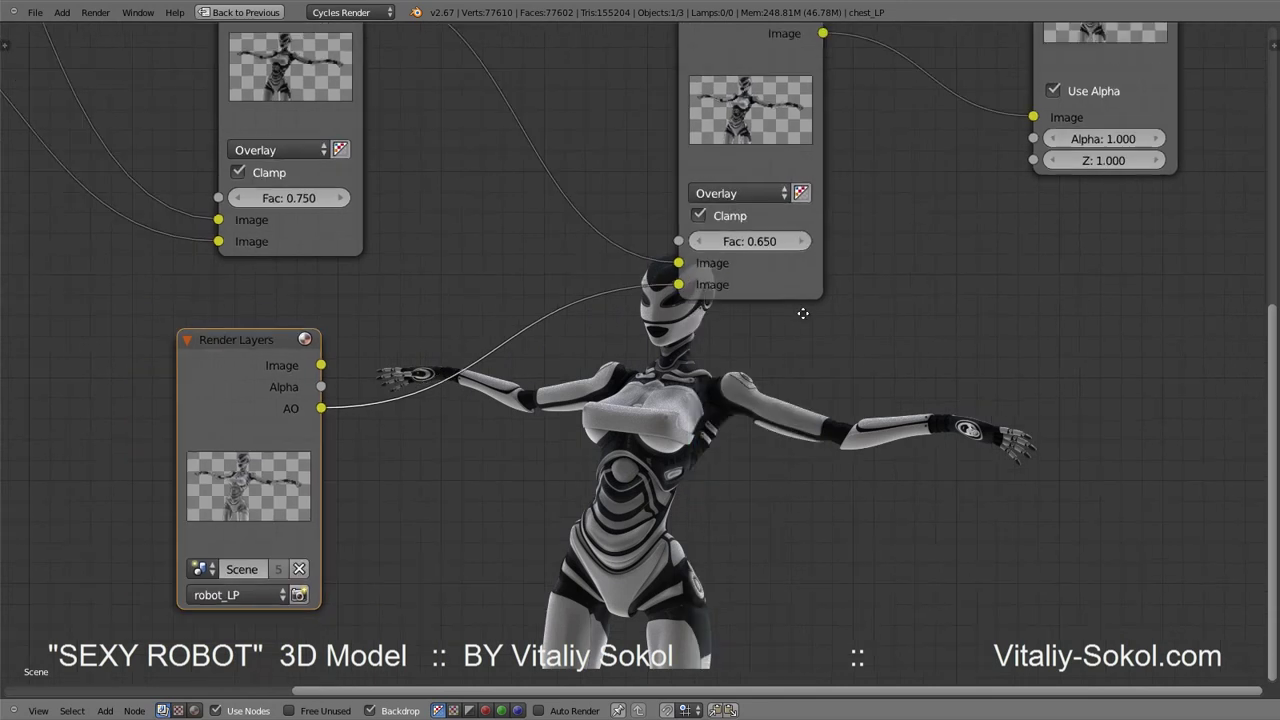
pyautogui.click(716, 236)
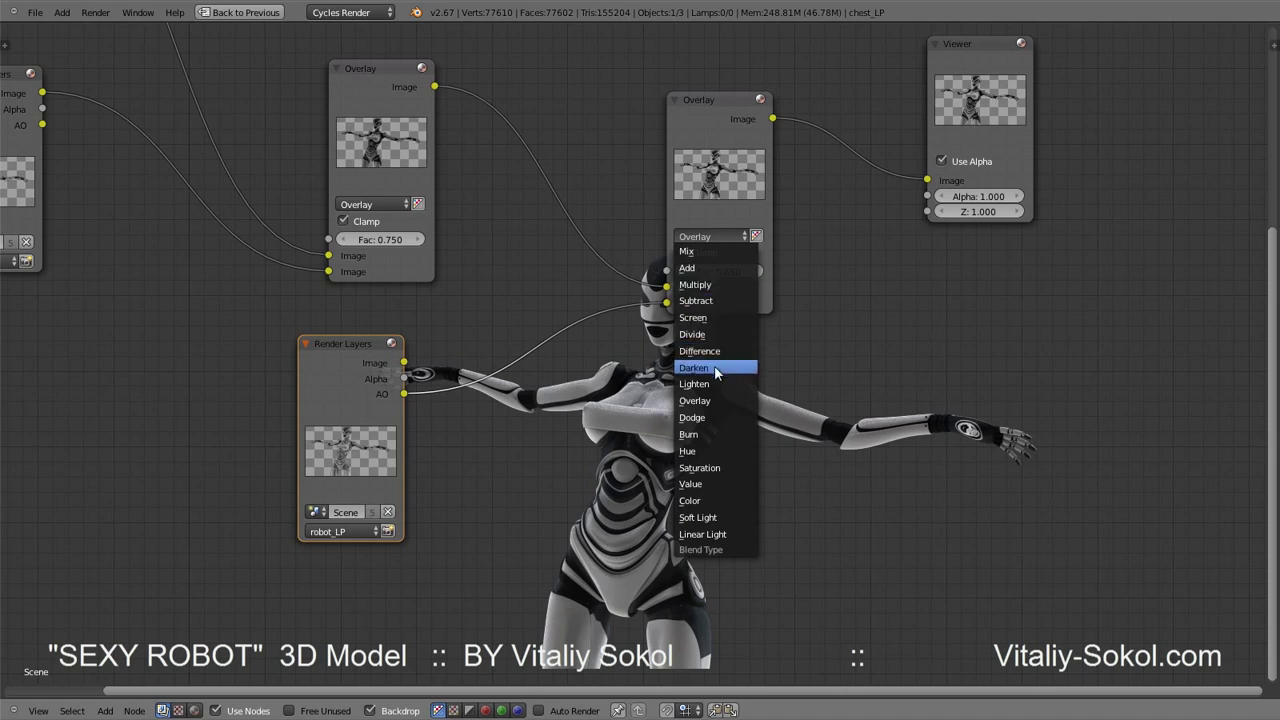
pyautogui.click(721, 533)
pyautogui.moveTo(711, 229)
pyautogui.mouseDown()
pyautogui.moveTo(697, 230)
pyautogui.moveTo(709, 227)
pyautogui.mouseUp()
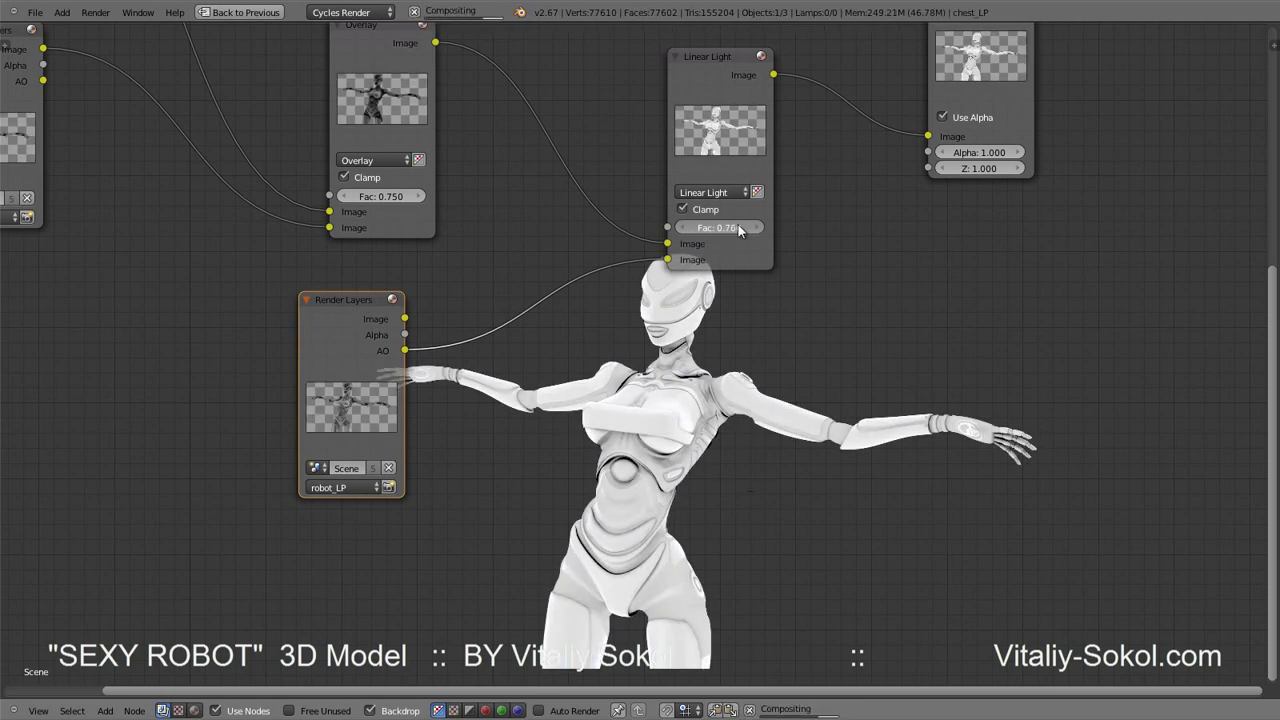
pyautogui.click(705, 192)
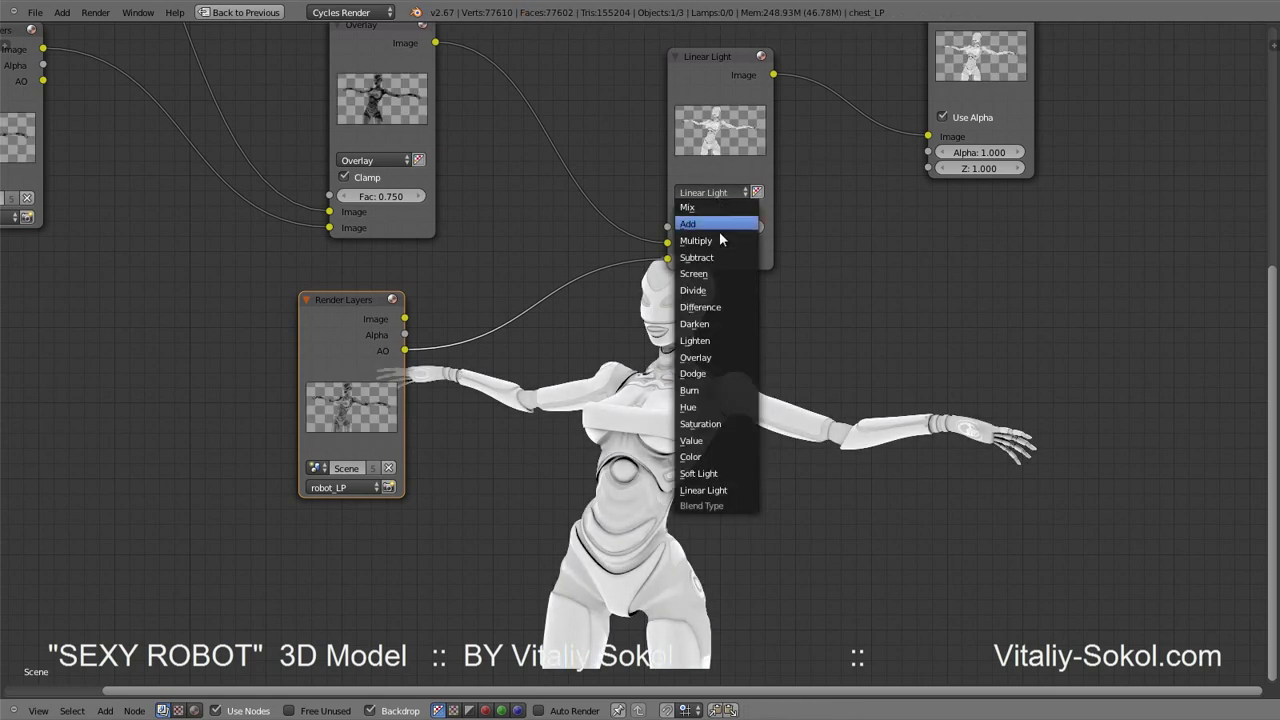
pyautogui.click(723, 234)
pyautogui.moveTo(708, 234)
pyautogui.mouseDown()
pyautogui.moveTo(740, 237)
pyautogui.moveTo(684, 238)
pyautogui.moveTo(768, 231)
pyautogui.mouseUp()
pyautogui.moveTo(711, 240); pyautogui.dragTo(704, 184, button='middle')
pyautogui.moveTo(704, 184); pyautogui.dragTo(662, 180)
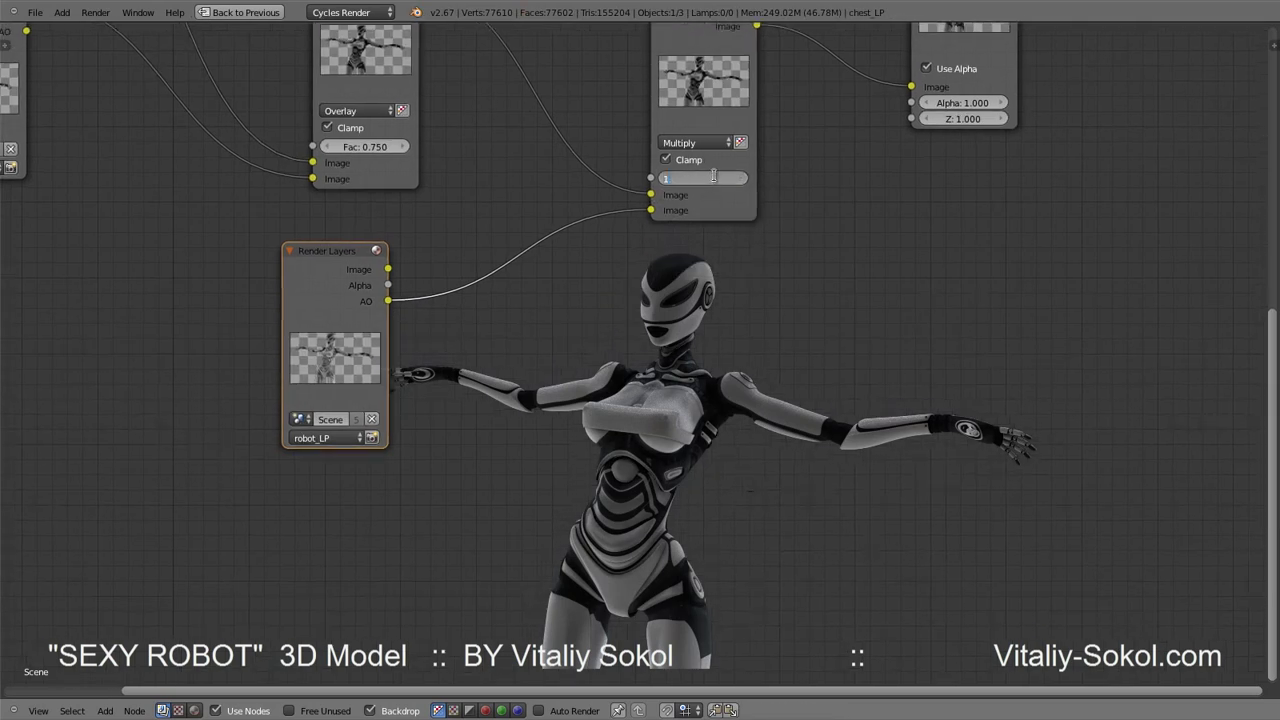
pyautogui.moveTo(354, 292); pyautogui.dragTo(302, 332)
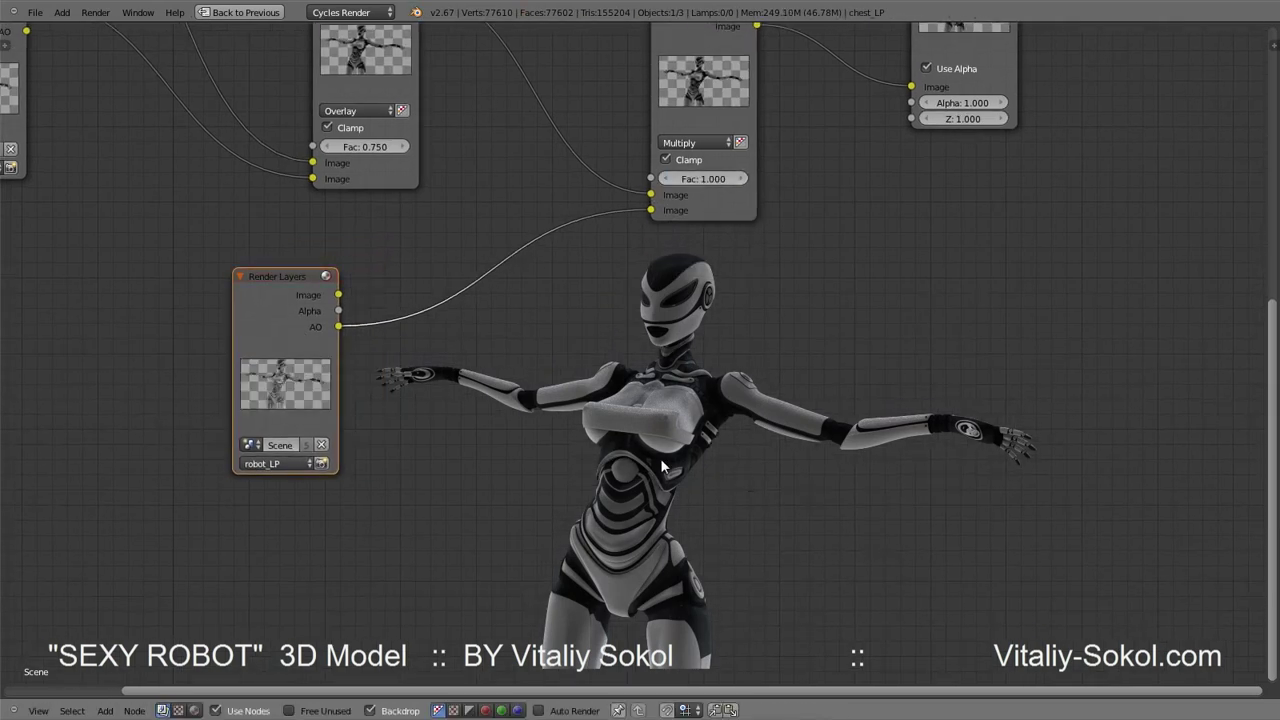
# Restore the multi-area layout and render the scene with F12
pyautogui.scroll(1, 660, 458)
pyautogui.moveTo(664, 393); pyautogui.dragTo(633, 390, button='middle')
pyautogui.hotkey('ctrl', 'Up')
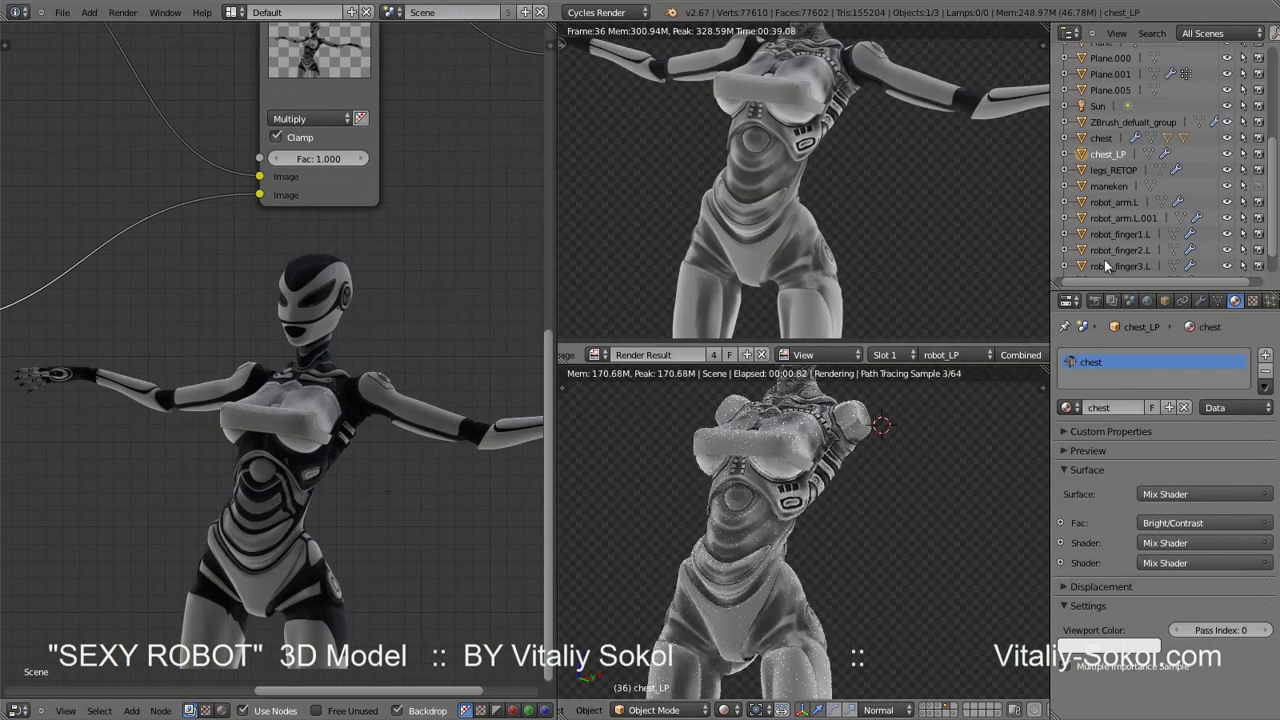
pyautogui.click(1095, 300)
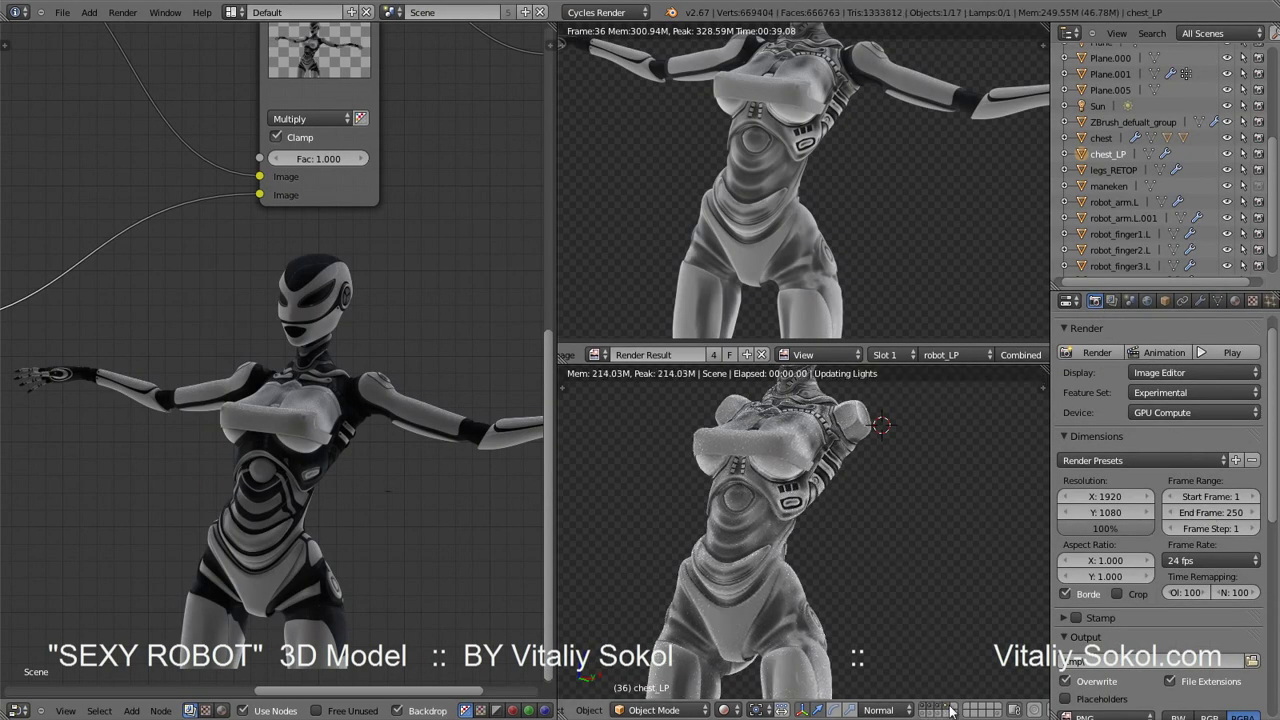
pyautogui.press('F12')
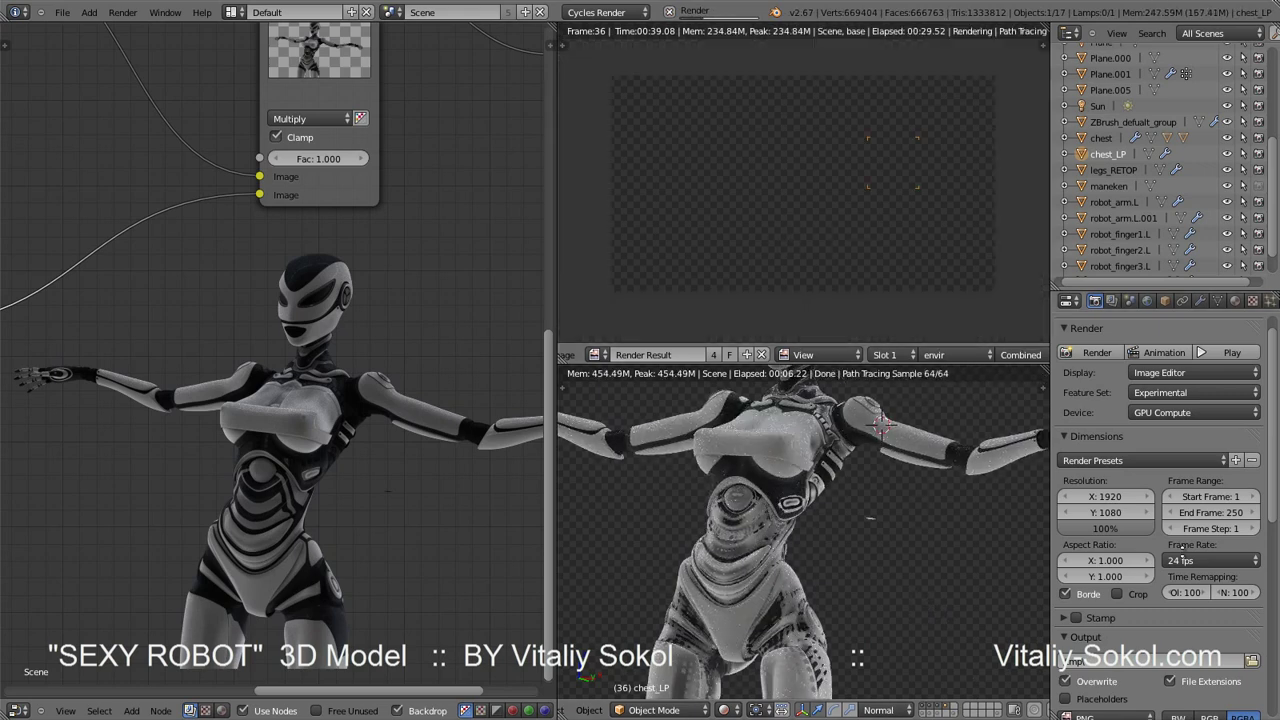
# View the base layer, then the robot_LP layer, in the render result
pyautogui.scroll(-2, 1160, 500)
pyautogui.scroll(-2, 1160, 505)
pyautogui.scroll(-2, 1161, 510)
pyautogui.scroll(6, 1161, 510)
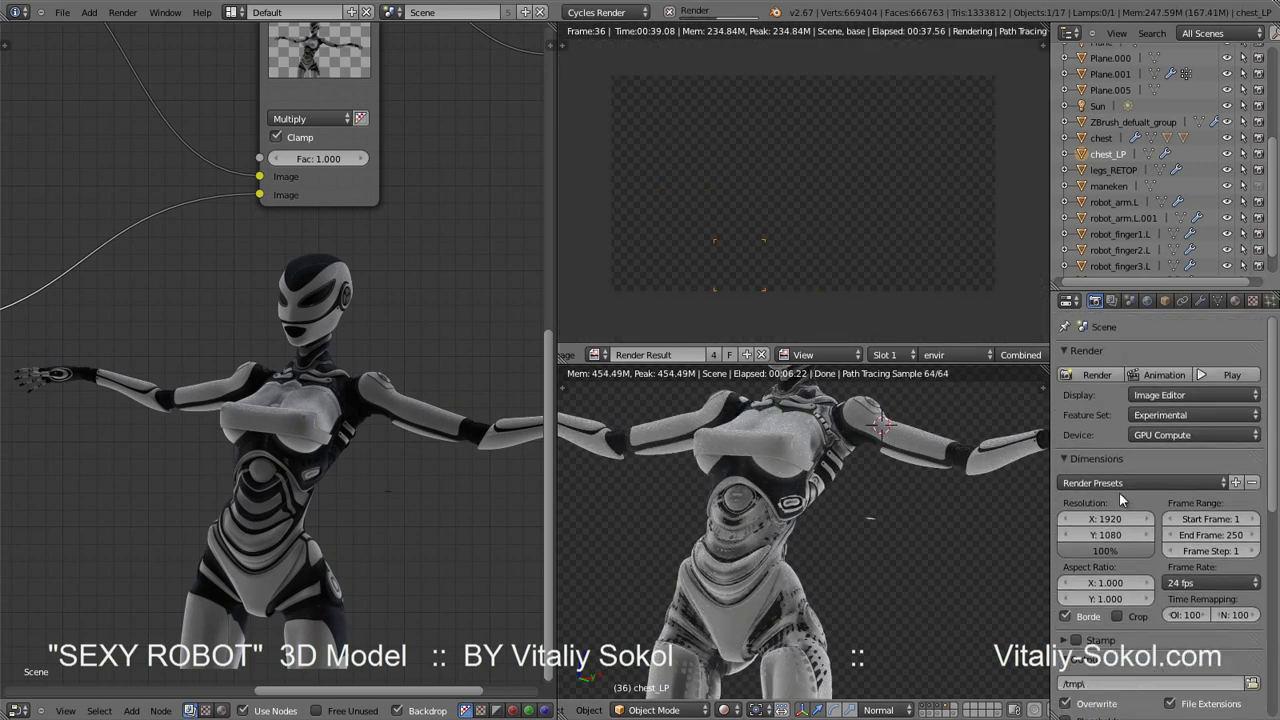
pyautogui.click(955, 355)
pyautogui.click(950, 340)
pyautogui.click(957, 343)
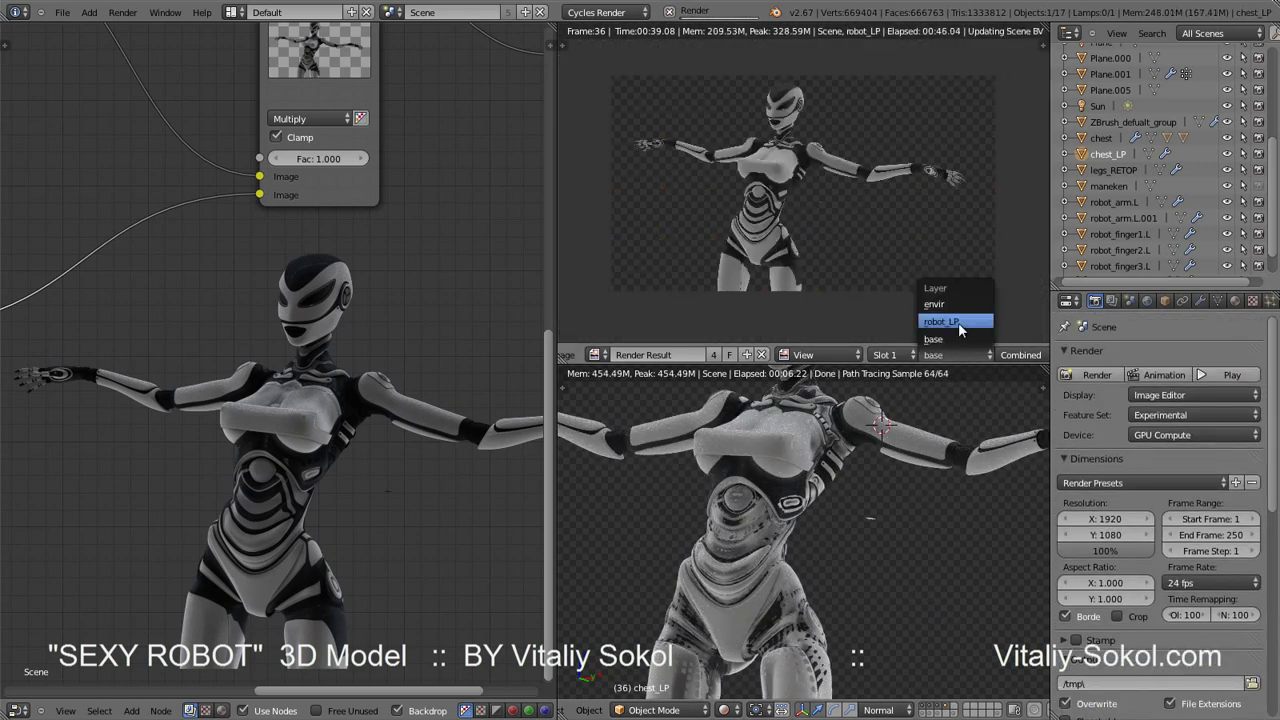
pyautogui.click(958, 339)
pyautogui.scroll(2, 817, 243)
pyautogui.scroll(4, 817, 235)
pyautogui.click(955, 355)
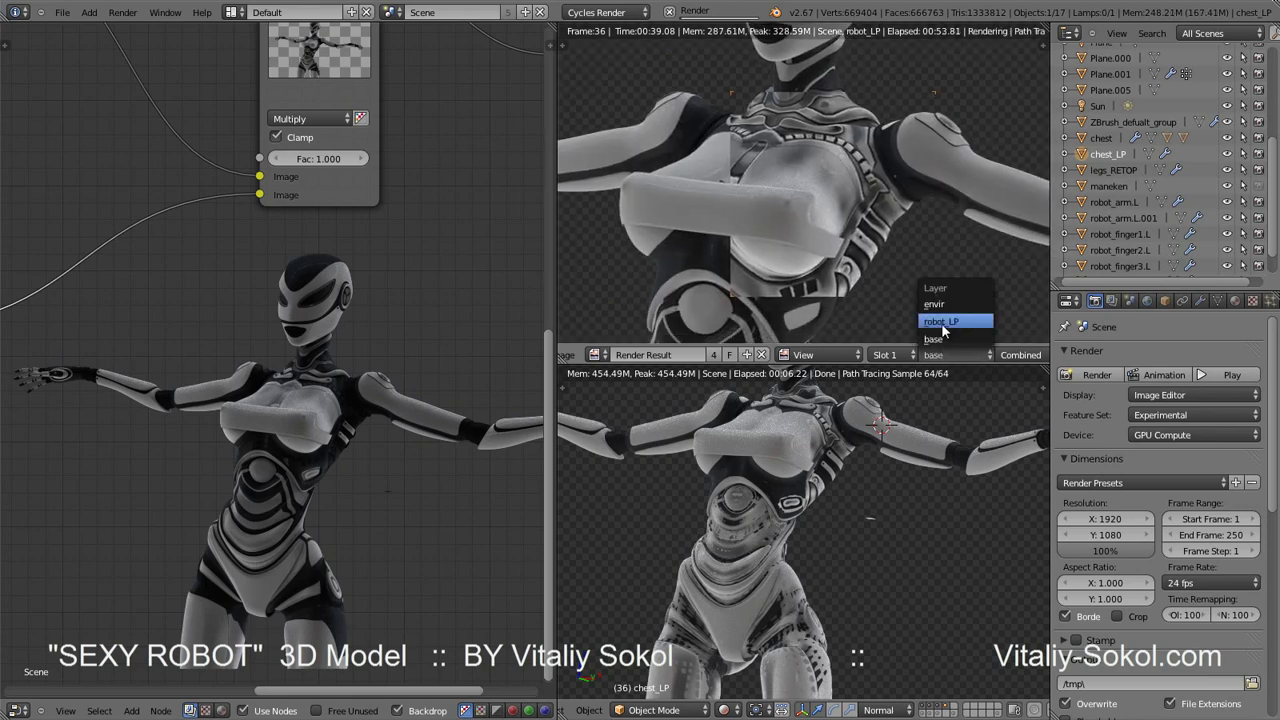
pyautogui.click(941, 323)
# Exclude the envir layer from rendering and switch the lower viewport to solid shading
pyautogui.click(1112, 300)
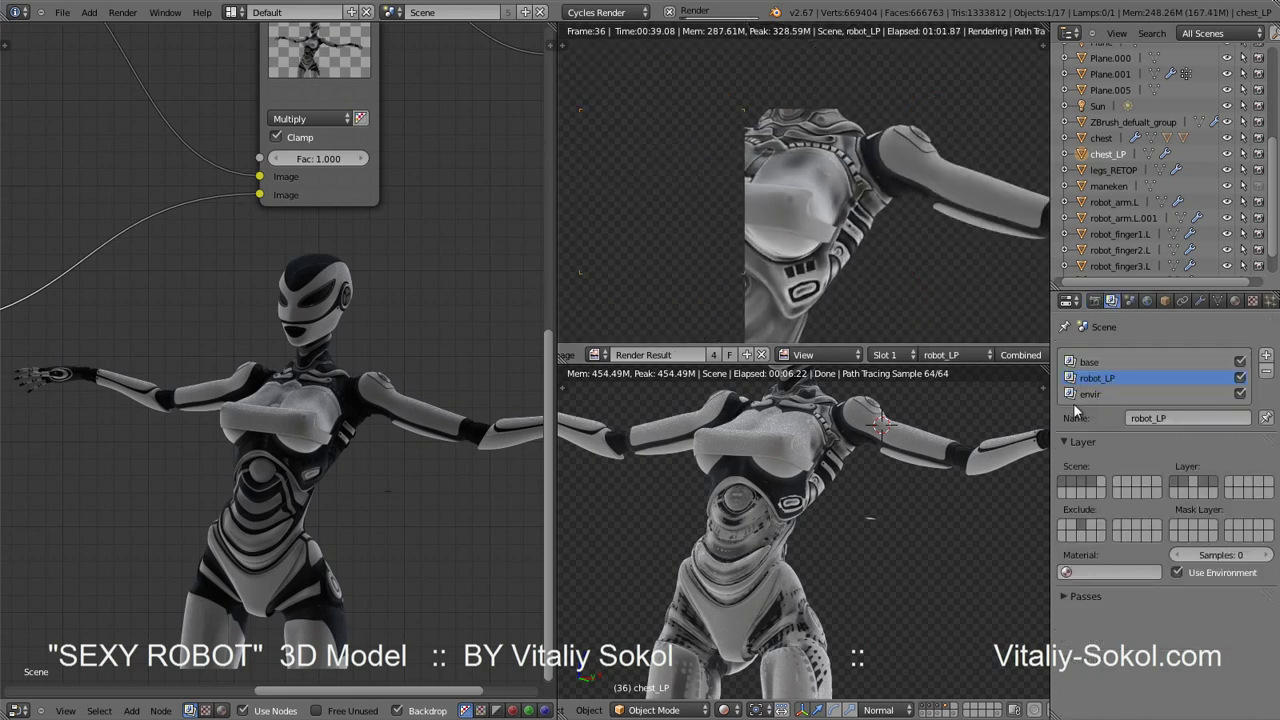
pyautogui.click(1240, 393)
pyautogui.keyDown('shift'); pyautogui.scroll(-3, 941, 218); pyautogui.keyUp('shift')
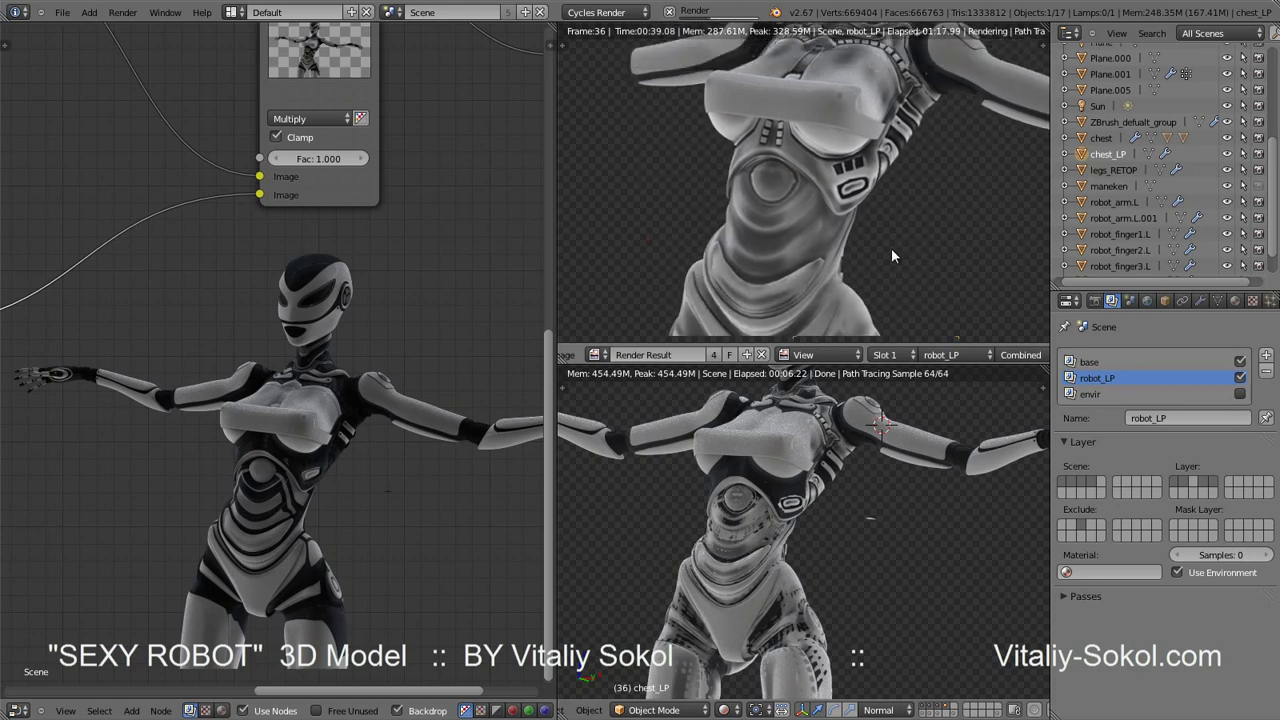
pyautogui.hotkey('shift', 'z')
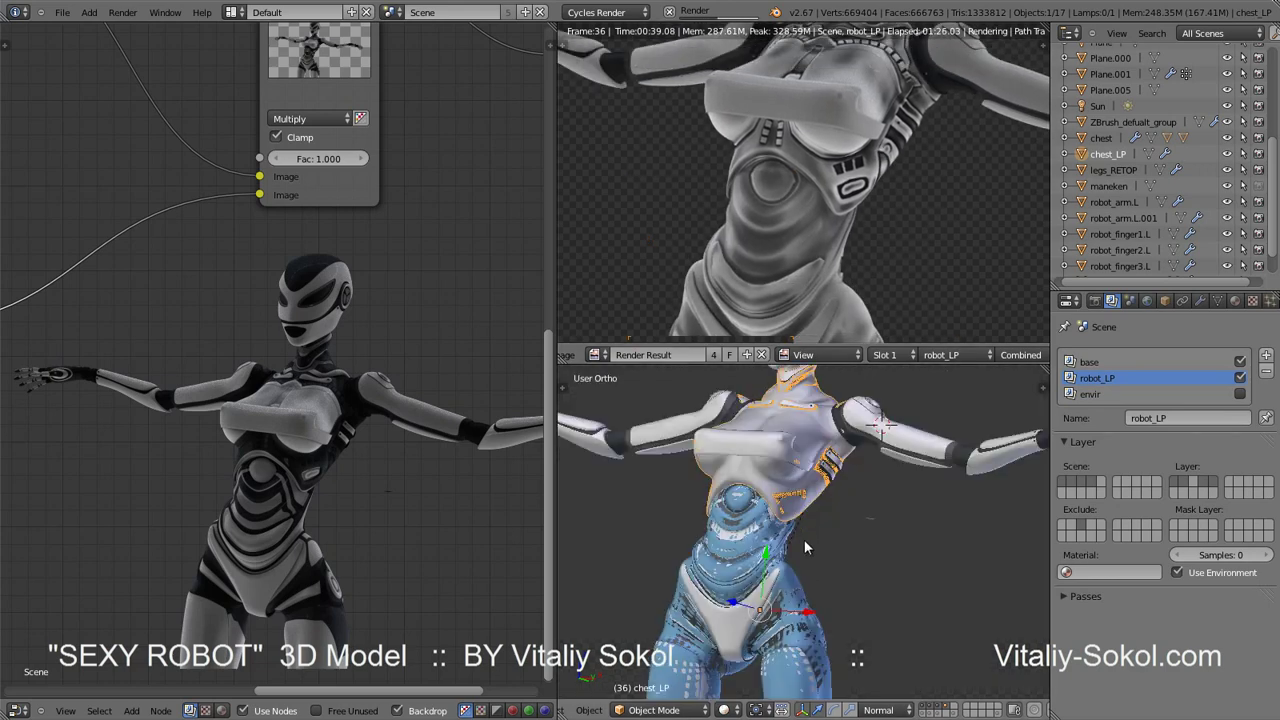
pyautogui.moveTo(804, 540); pyautogui.dragTo(906, 551, button='middle')
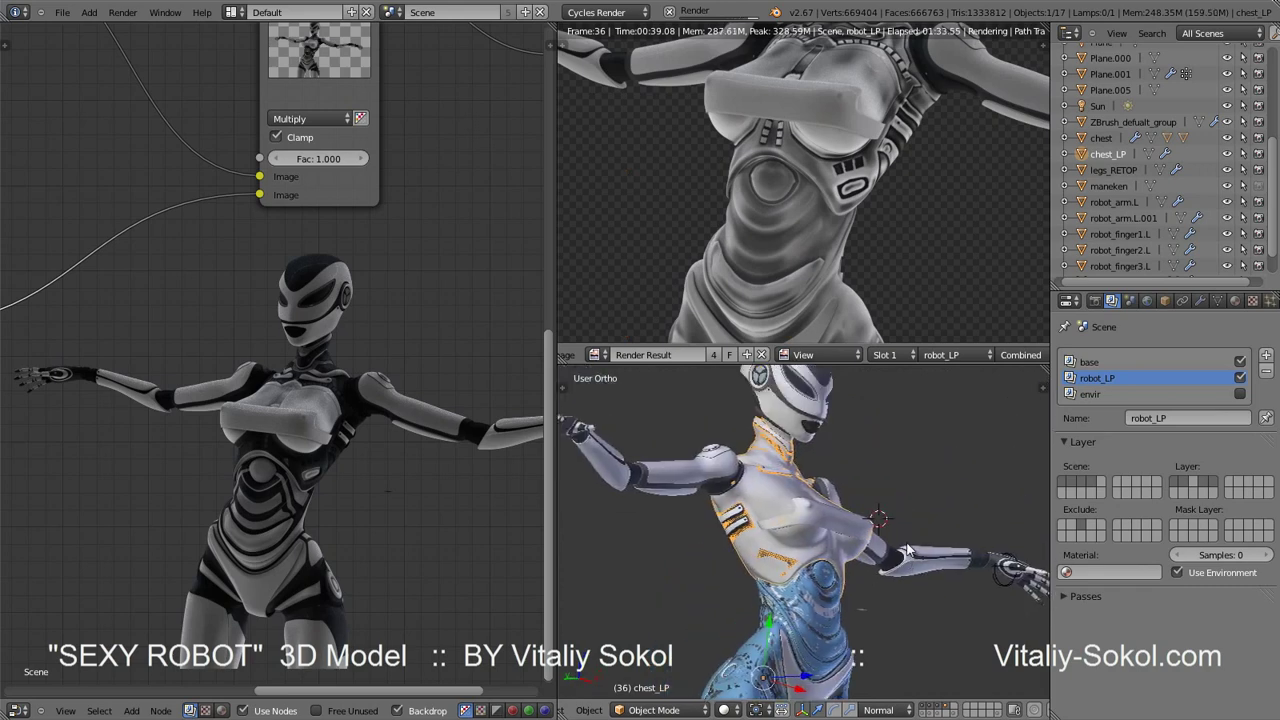
pyautogui.hotkey('alt', 'v')
pyautogui.hotkey('alt', 'v')
# Maximize the node editor and pan to show the whole tree, including the robot_LP Render Layers
pyautogui.hotkey('ctrl', 'Up')
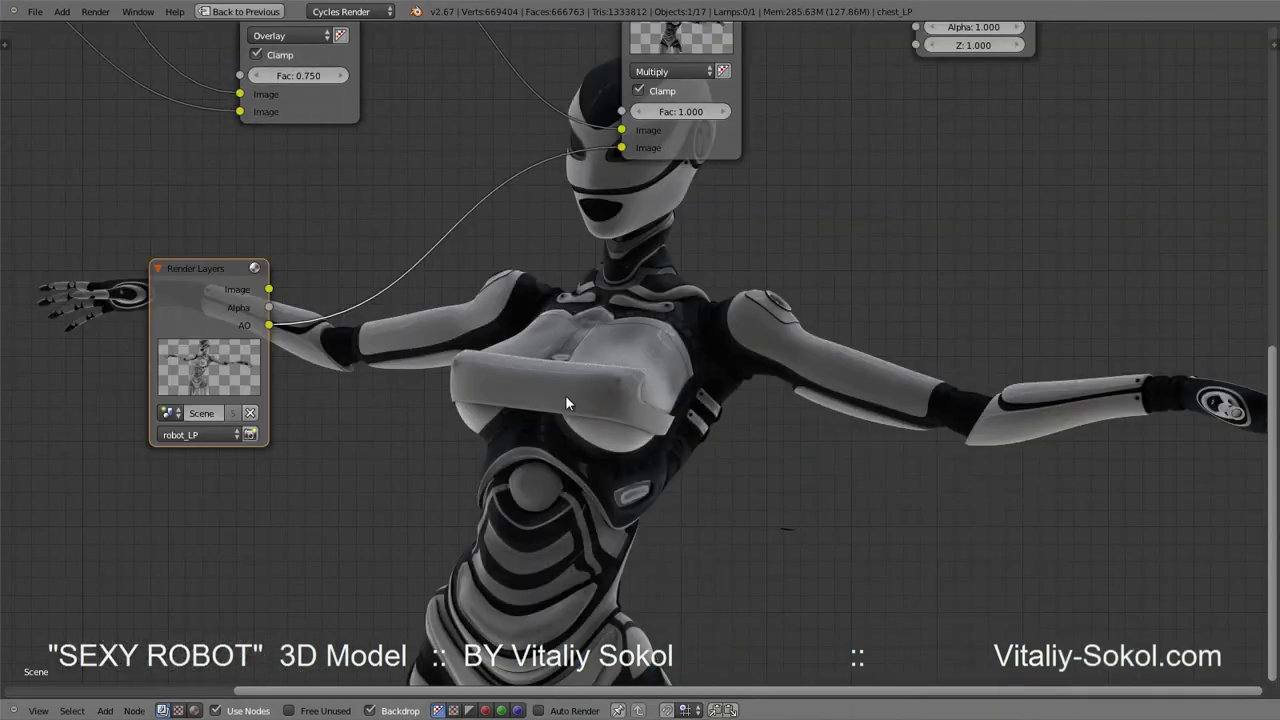
pyautogui.moveTo(565, 395)
pyautogui.keyDown('alt'); pyautogui.mouseDown(button='middle')
pyautogui.moveTo(644, 431)
pyautogui.moveTo(820, 603)
pyautogui.mouseUp(button='middle'); pyautogui.keyUp('alt')
pyautogui.scroll(-3, 632, 411)
pyautogui.keyDown('ctrl'); pyautogui.keyDown('shift'); pyautogui.click(300, 104); pyautogui.keyUp('shift'); pyautogui.keyUp('ctrl')
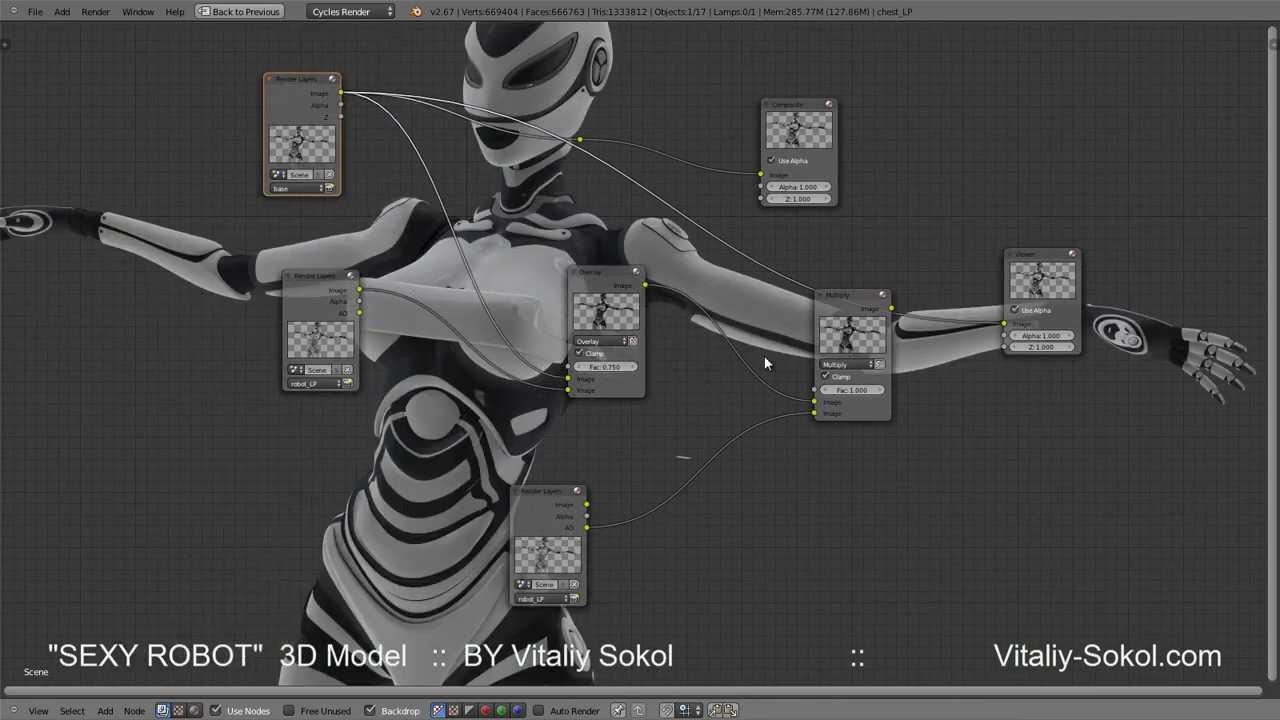
pyautogui.moveTo(764, 356)
pyautogui.mouseDown(button='middle')
pyautogui.moveTo(1071, 120)
pyautogui.moveTo(552, 389)
pyautogui.moveTo(421, 308)
pyautogui.mouseUp(button='middle')
pyautogui.keyDown('alt'); pyautogui.moveTo(913, 272); pyautogui.dragTo(588, 252, button='middle'); pyautogui.keyUp('alt')
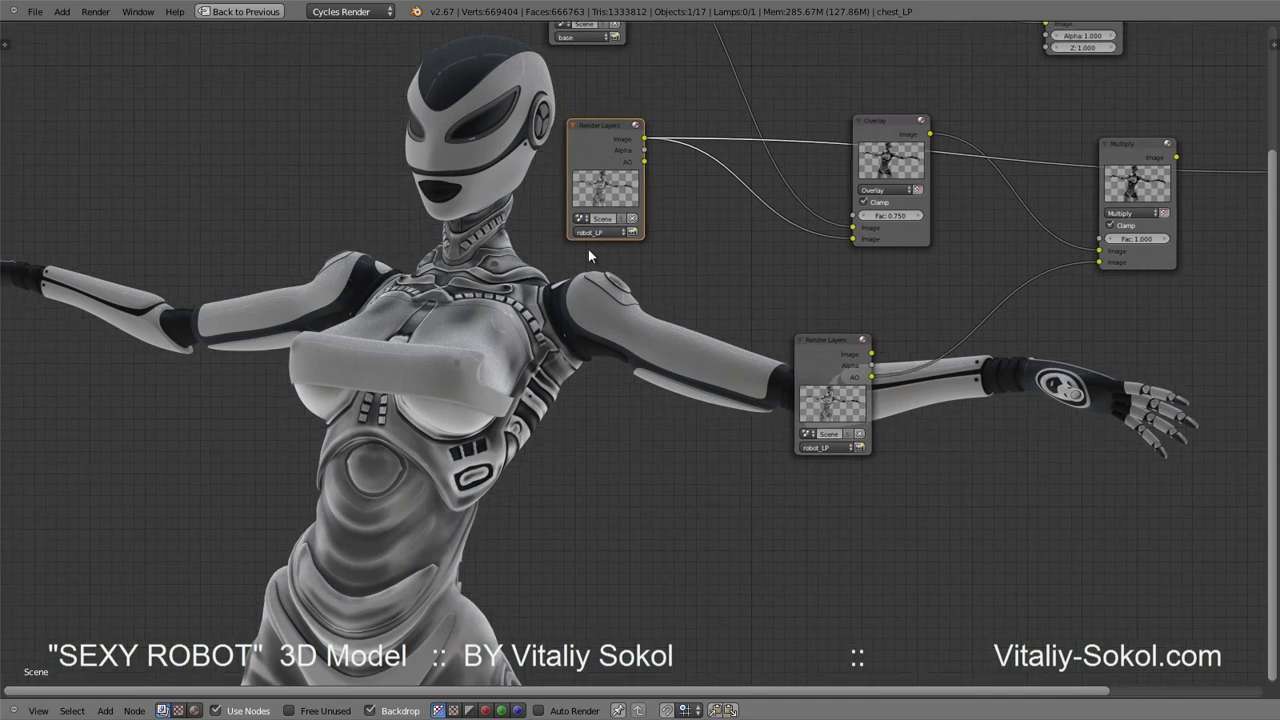
pyautogui.scroll(2, 588, 255)
pyautogui.scroll(2, 600, 280)
pyautogui.scroll(1, 630, 330)
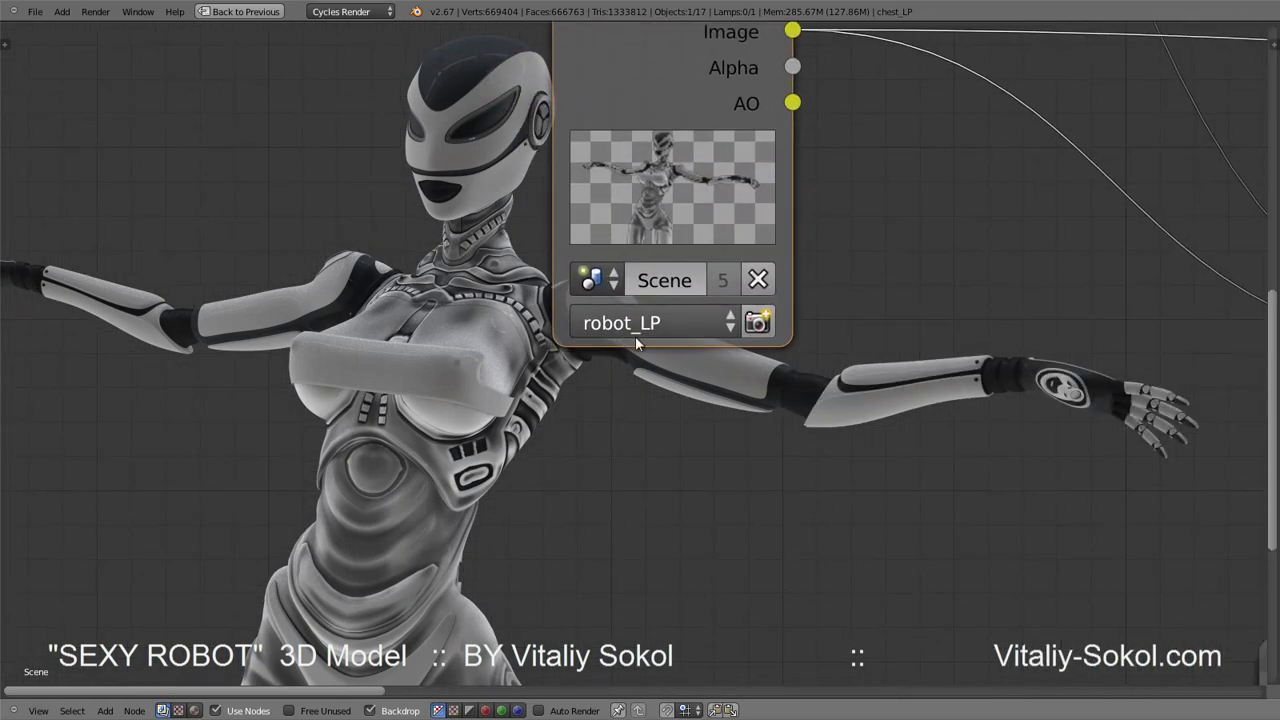
pyautogui.scroll(-4, 635, 336)
pyautogui.moveTo(792, 425)
pyautogui.mouseDown(button='middle')
pyautogui.moveTo(453, 382)
pyautogui.moveTo(788, 302)
pyautogui.mouseUp(button='middle')
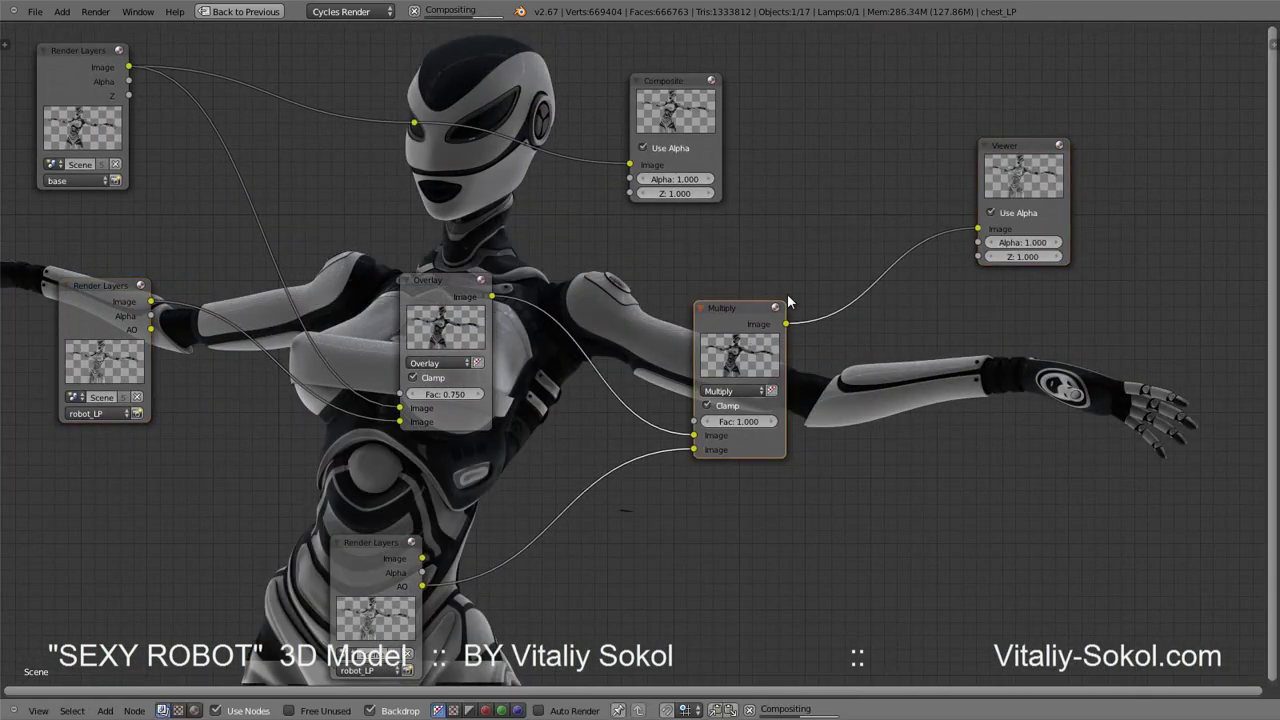
# Add a reroute on the Multiply output feeding both Composite and Viewer, then rearrange the nodes
pyautogui.moveTo(670, 80); pyautogui.dragTo(850, 71)
pyautogui.moveTo(730, 308)
pyautogui.mouseDown()
pyautogui.moveTo(684, 328)
pyautogui.moveTo(415, 123)
pyautogui.mouseUp()
pyautogui.moveTo(822, 115); pyautogui.dragTo(914, 92)
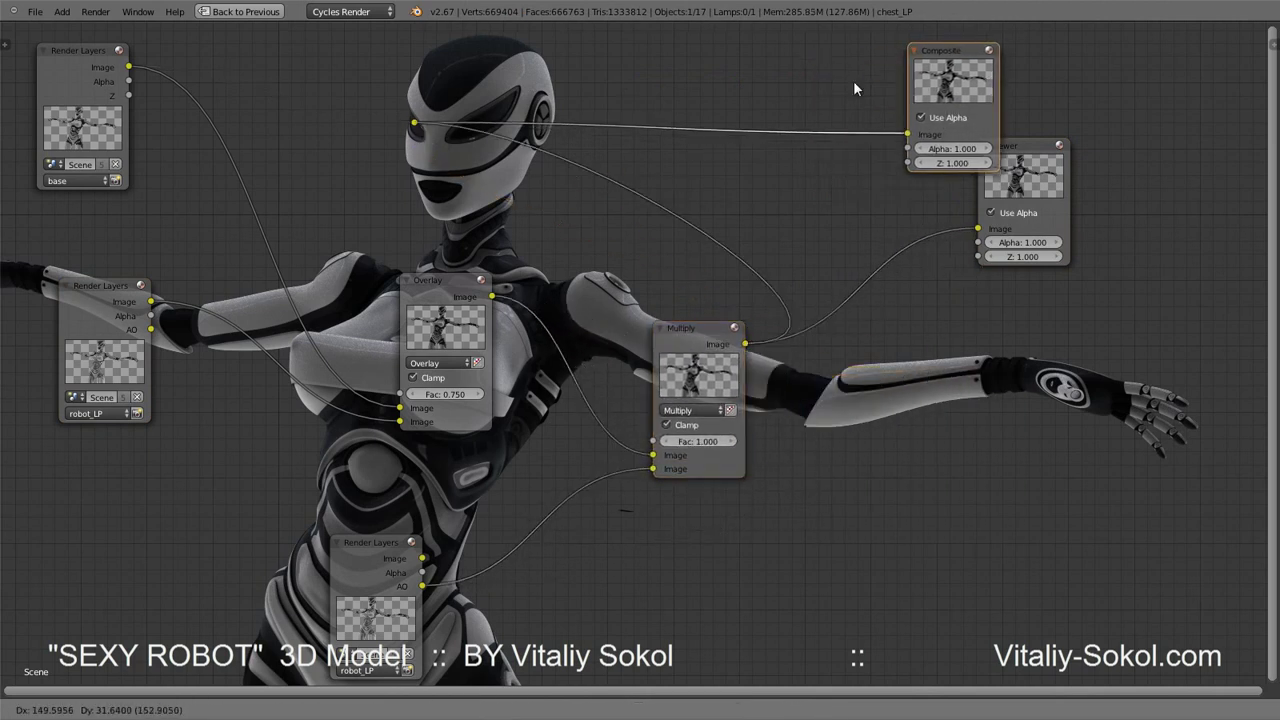
pyautogui.moveTo(979, 228); pyautogui.dragTo(415, 123)
pyautogui.moveTo(1030, 146); pyautogui.dragTo(1080, 228)
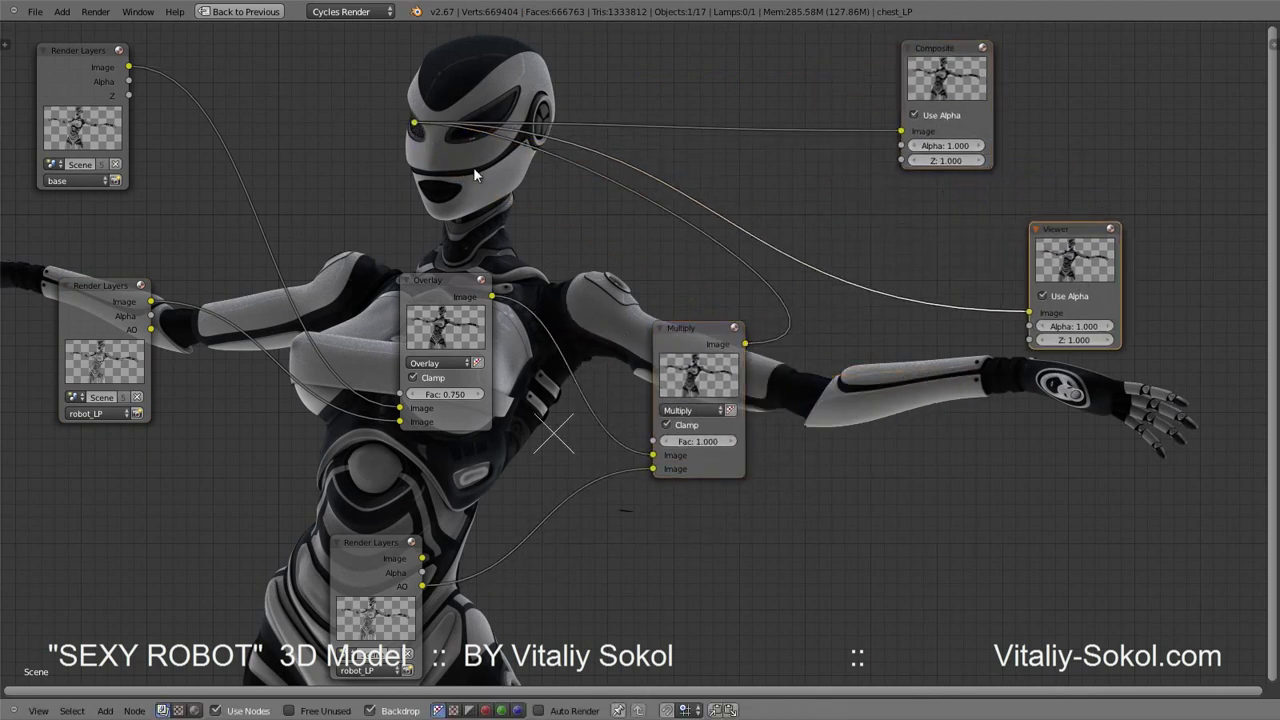
pyautogui.moveTo(415, 123); pyautogui.dragTo(855, 329)
pyautogui.moveTo(962, 78)
pyautogui.mouseDown()
pyautogui.moveTo(1121, 110)
pyautogui.moveTo(1154, 344)
pyautogui.mouseUp()
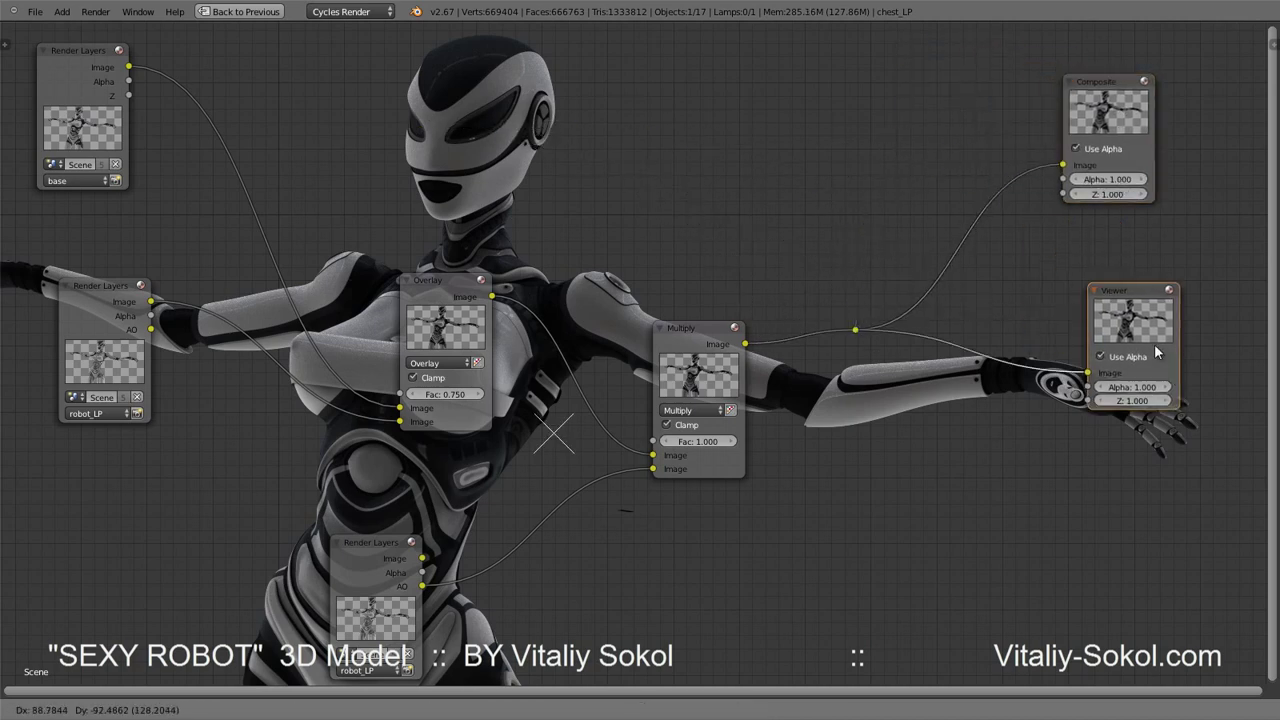
pyautogui.scroll(-3, 927, 312)
pyautogui.hotkey('alt', 'v')
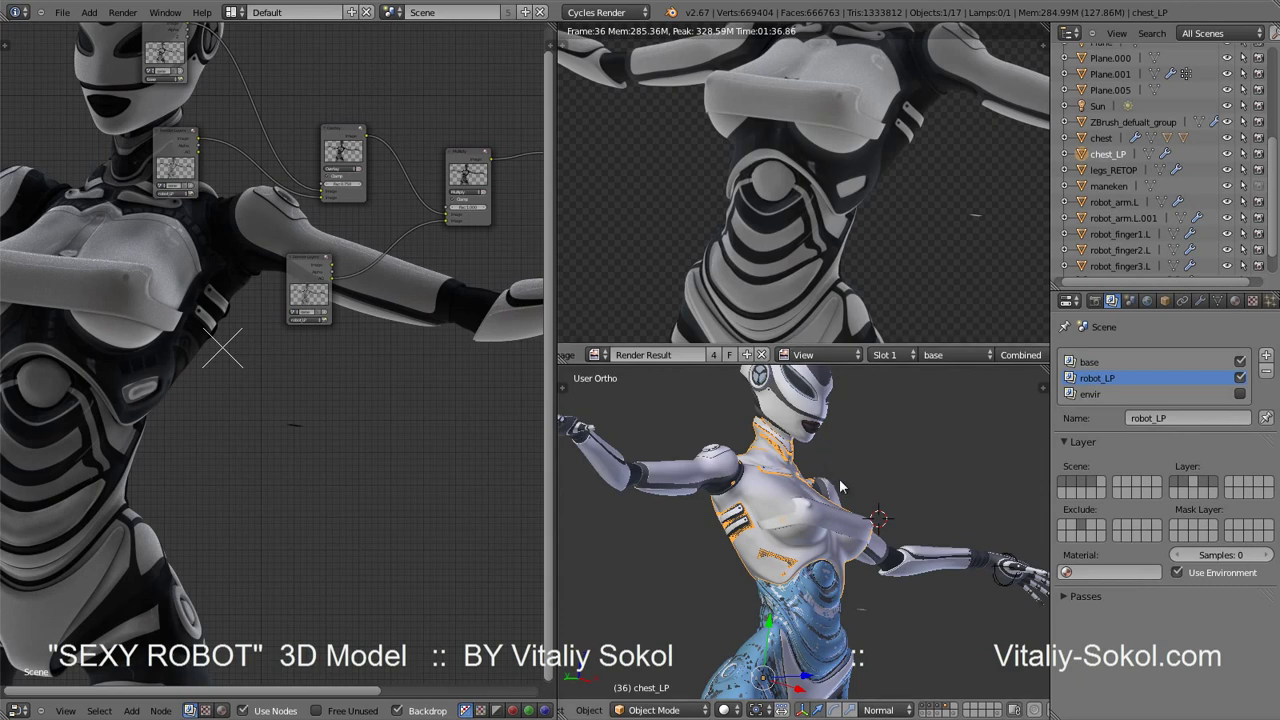
# Change the legs object's viewport colour from blue to grey
pyautogui.hotkey('ctrl', 'Up')
pyautogui.moveTo(839, 478)
pyautogui.mouseDown(button='middle')
pyautogui.moveTo(735, 461)
pyautogui.moveTo(742, 400)
pyautogui.mouseUp(button='middle')
pyautogui.hotkey('ctrl', 'Up')
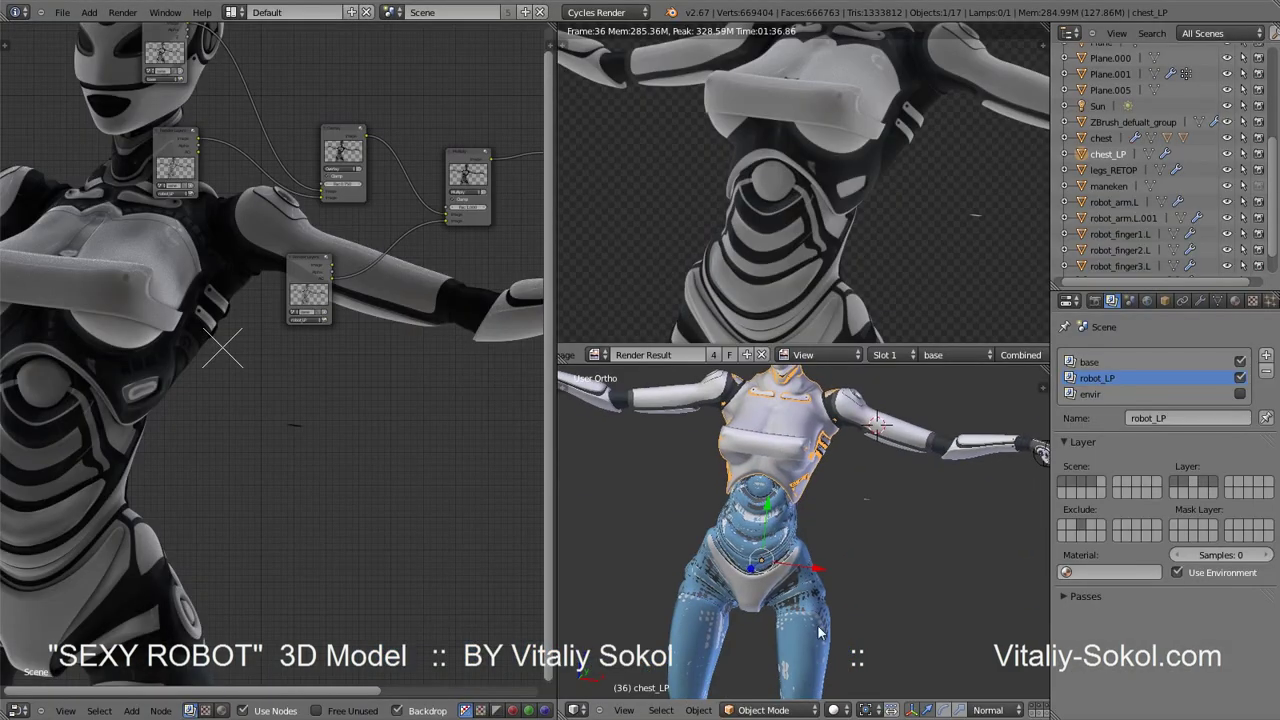
pyautogui.rightClick(760, 600)
pyautogui.click(1235, 300)
pyautogui.click(1130, 480)
pyautogui.moveTo(1117, 508); pyautogui.dragTo(1080, 491)
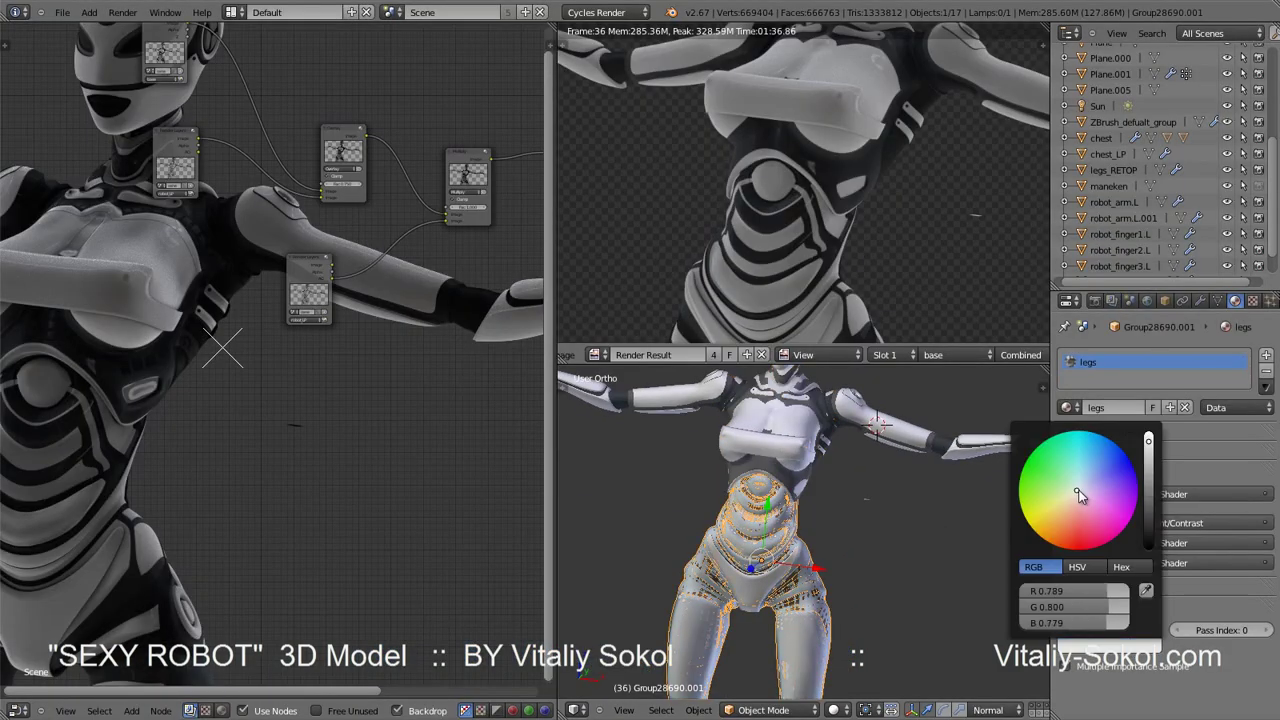
# Isolate chest_LP in local view and darken its viewport colour
pyautogui.moveTo(926, 464); pyautogui.dragTo(808, 493, button='middle')
pyautogui.rightClick(808, 493)
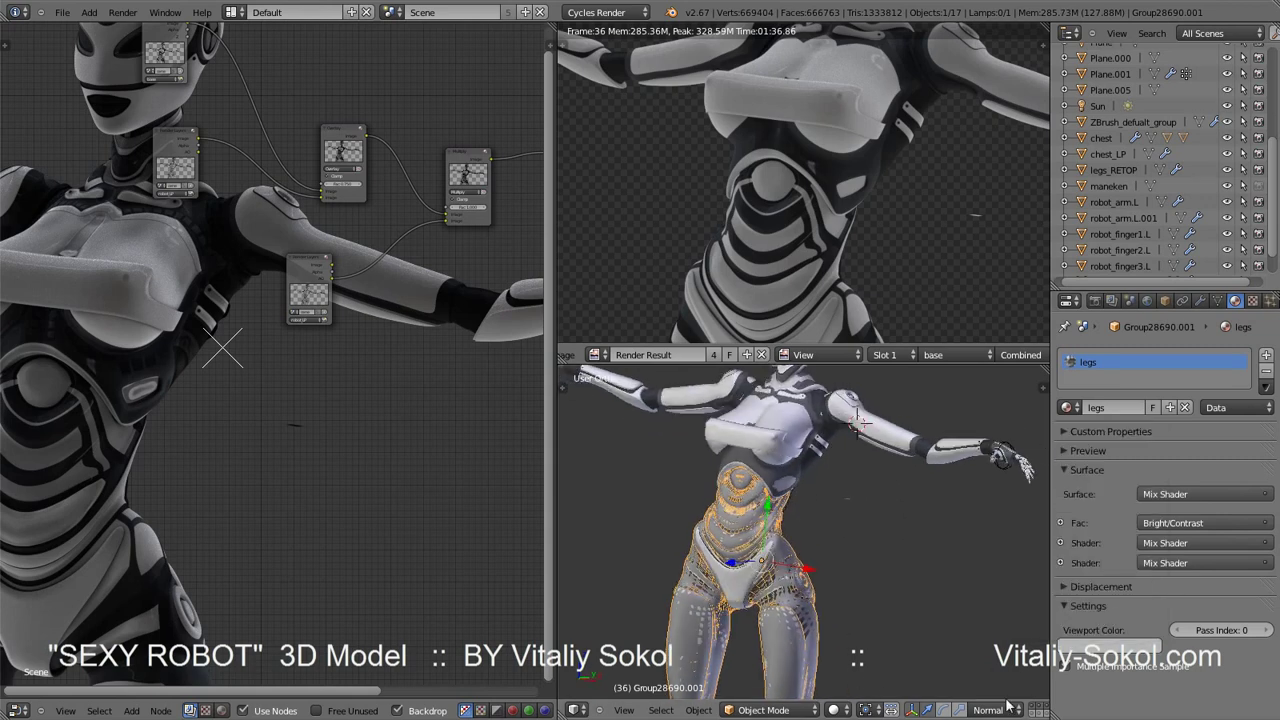
pyautogui.press('KP_Divide')
pyautogui.click(1110, 645)
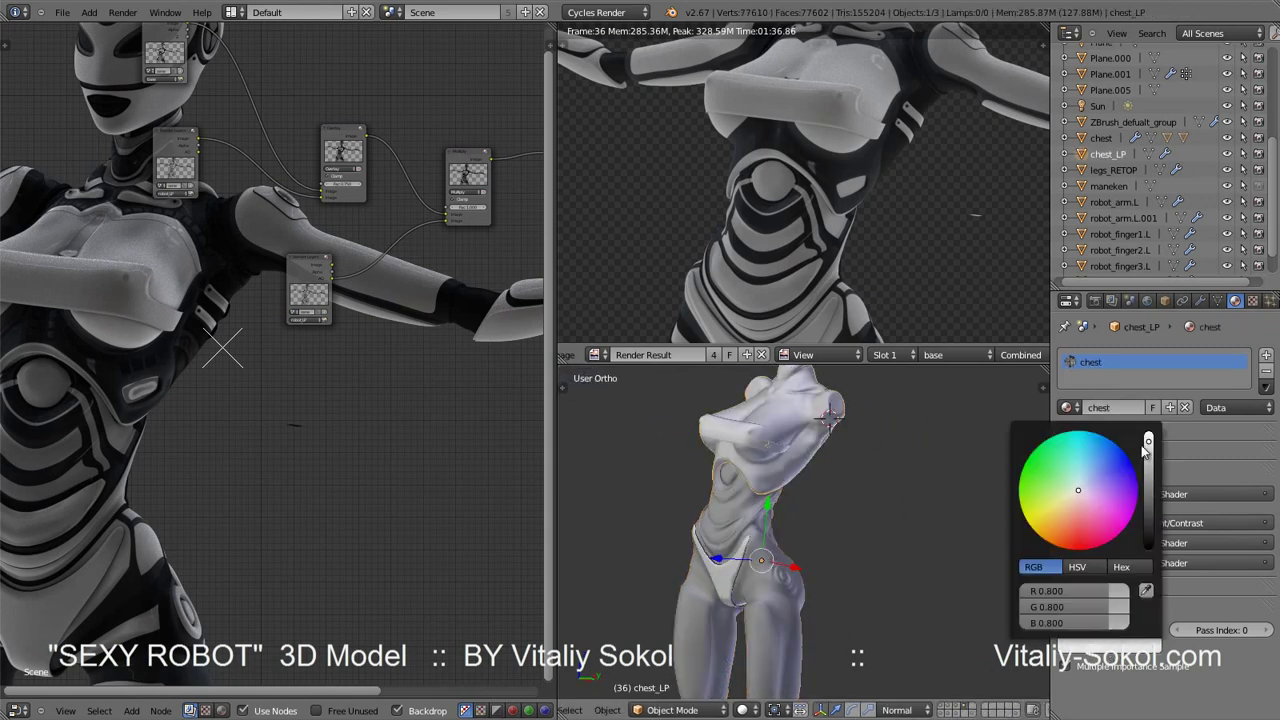
pyautogui.moveTo(1147, 455); pyautogui.dragTo(1147, 480)
pyautogui.scroll(3, 864, 467)
pyautogui.moveTo(1034, 488)
pyautogui.mouseDown(button='middle')
pyautogui.moveTo(706, 466)
pyautogui.moveTo(968, 368)
pyautogui.moveTo(921, 322)
pyautogui.moveTo(868, 309)
pyautogui.mouseUp(button='middle')
# Exit local view in a maximized 3D view and check the torso by hiding and revealing it
pyautogui.hotkey('ctrl', 'Up')
pyautogui.scroll(-2, 888, 340)
pyautogui.press('KP_Divide')
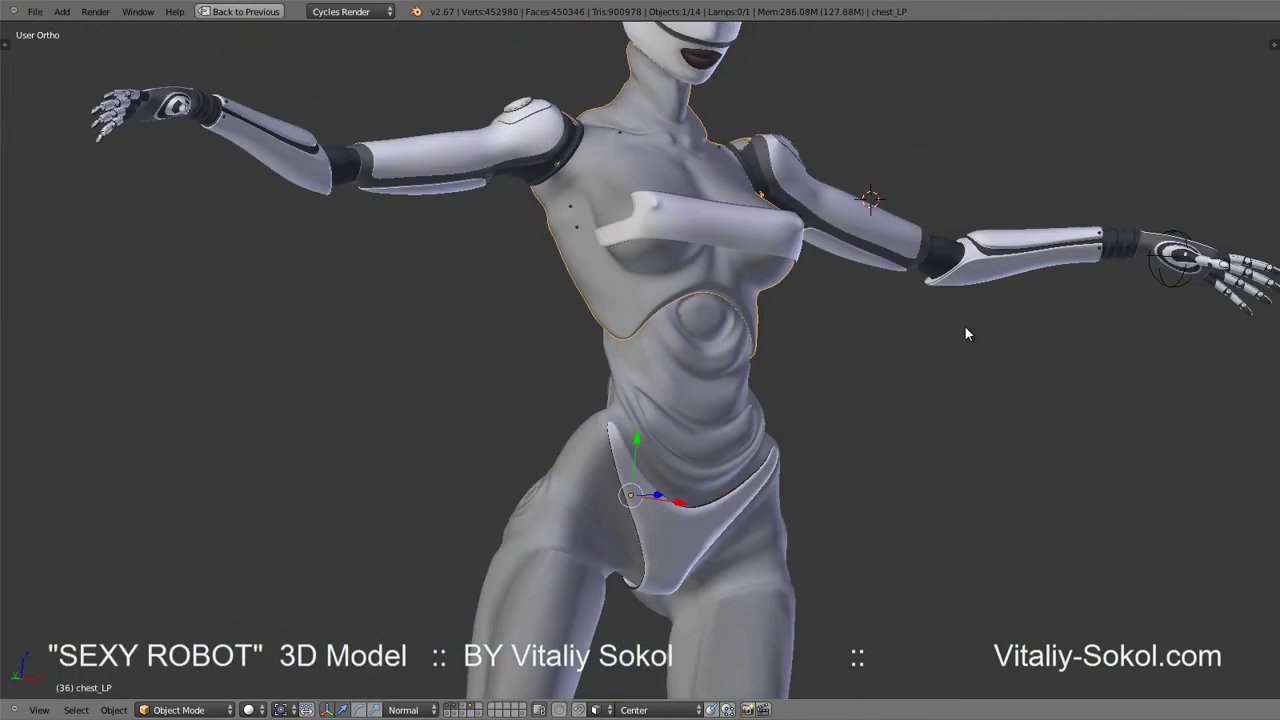
pyautogui.moveTo(966, 334)
pyautogui.mouseDown(button='middle')
pyautogui.moveTo(894, 290)
pyautogui.moveTo(822, 334)
pyautogui.moveTo(849, 352)
pyautogui.moveTo(808, 358)
pyautogui.moveTo(923, 364)
pyautogui.mouseUp(button='middle')
pyautogui.press('h')
pyautogui.hotkey('alt', 'h')
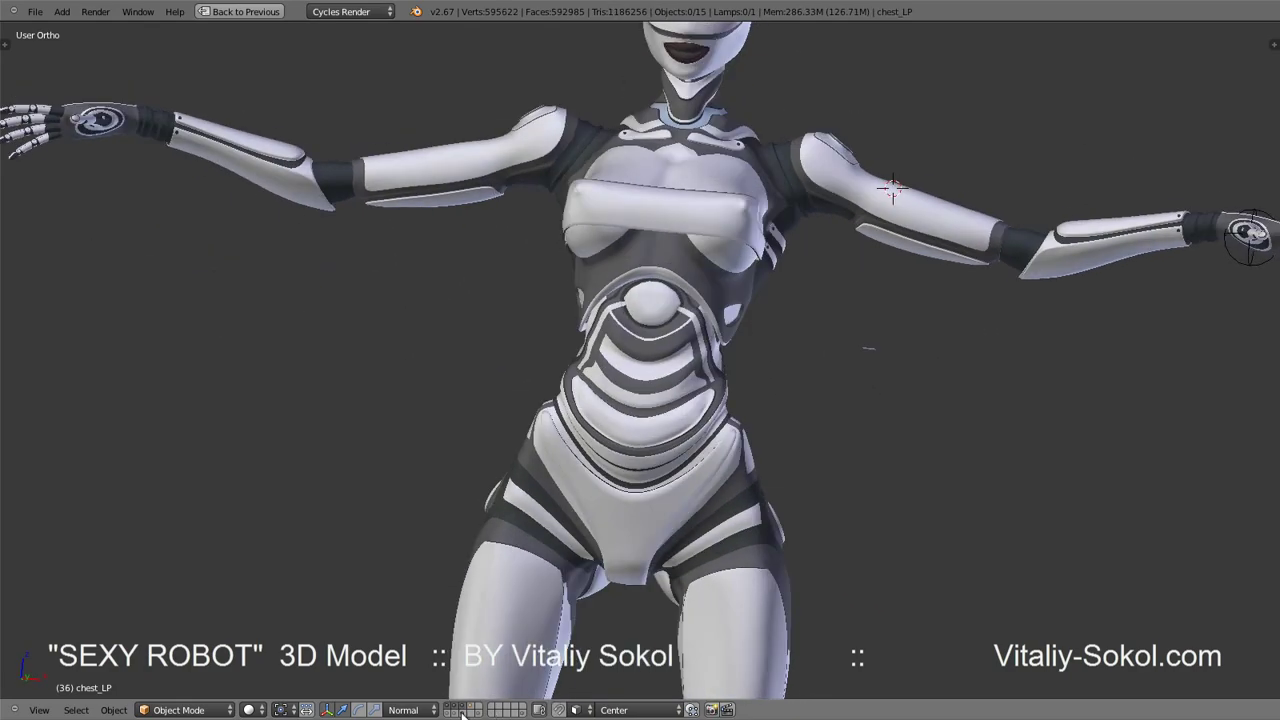
# Temporarily show the red skirt and top, then hide them again in the split layout
pyautogui.keyDown('shift'); pyautogui.click(463, 713); pyautogui.keyUp('shift')
pyautogui.scroll(-2, 952, 447)
pyautogui.moveTo(1000, 460)
pyautogui.mouseDown(button='middle')
pyautogui.moveTo(783, 397)
pyautogui.moveTo(710, 396)
pyautogui.mouseUp(button='middle')
pyautogui.hotkey('ctrl', 'Up')
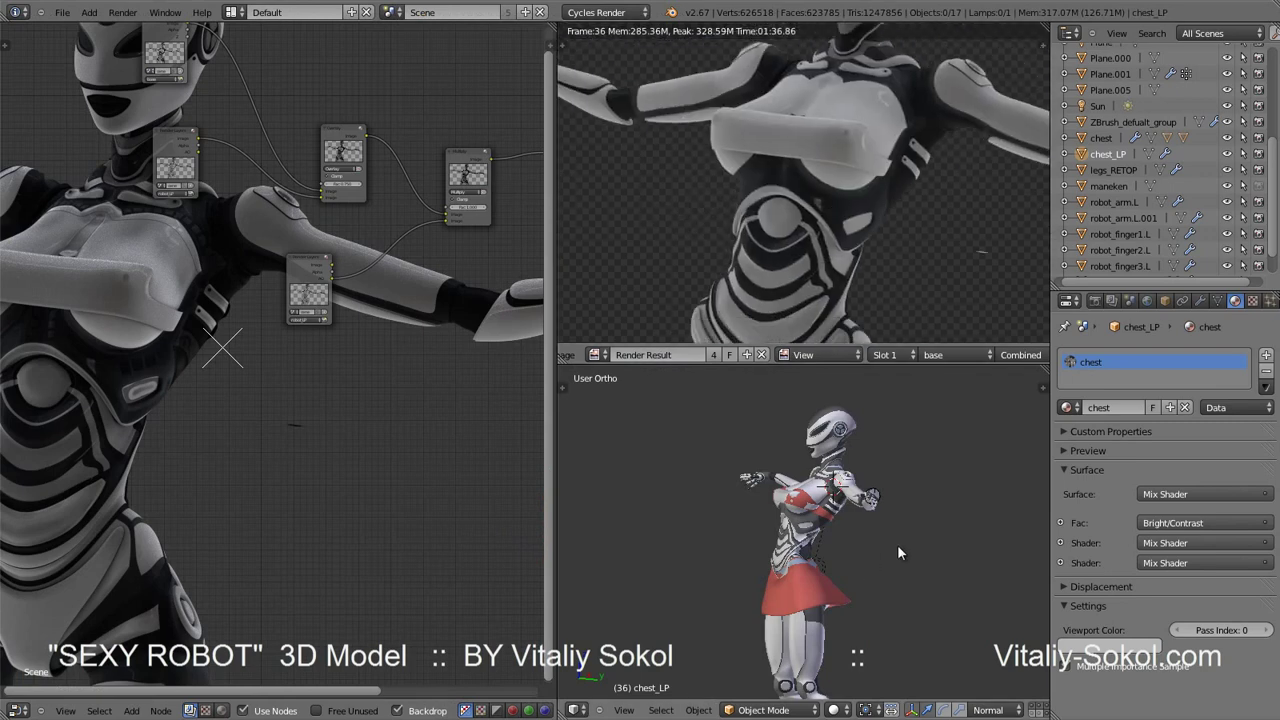
pyautogui.moveTo(897, 553); pyautogui.dragTo(940, 531, button='middle')
pyautogui.scroll(-2, 1008, 705)
pyautogui.keyDown('shift'); pyautogui.click(963, 715); pyautogui.keyUp('shift')
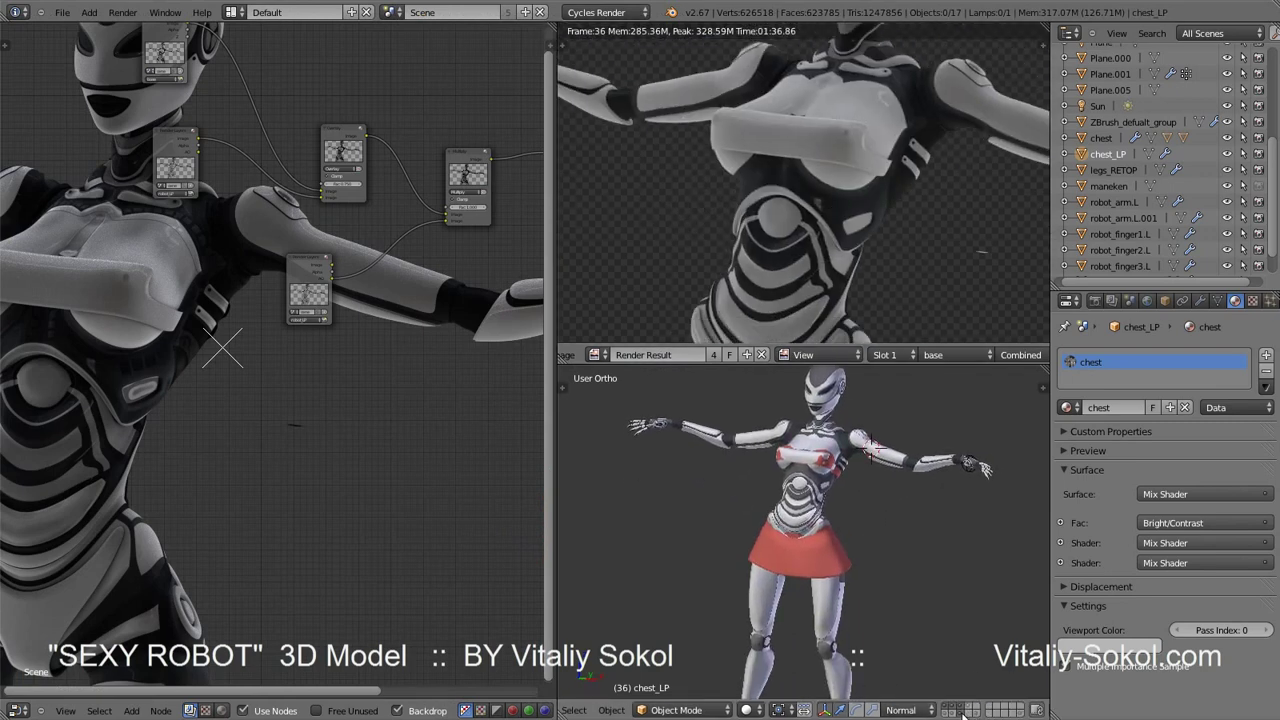
pyautogui.click(748, 710)
# Switch the 3D view to rendered shading and narrow the node editor to widen the preview
pyautogui.press('Return')
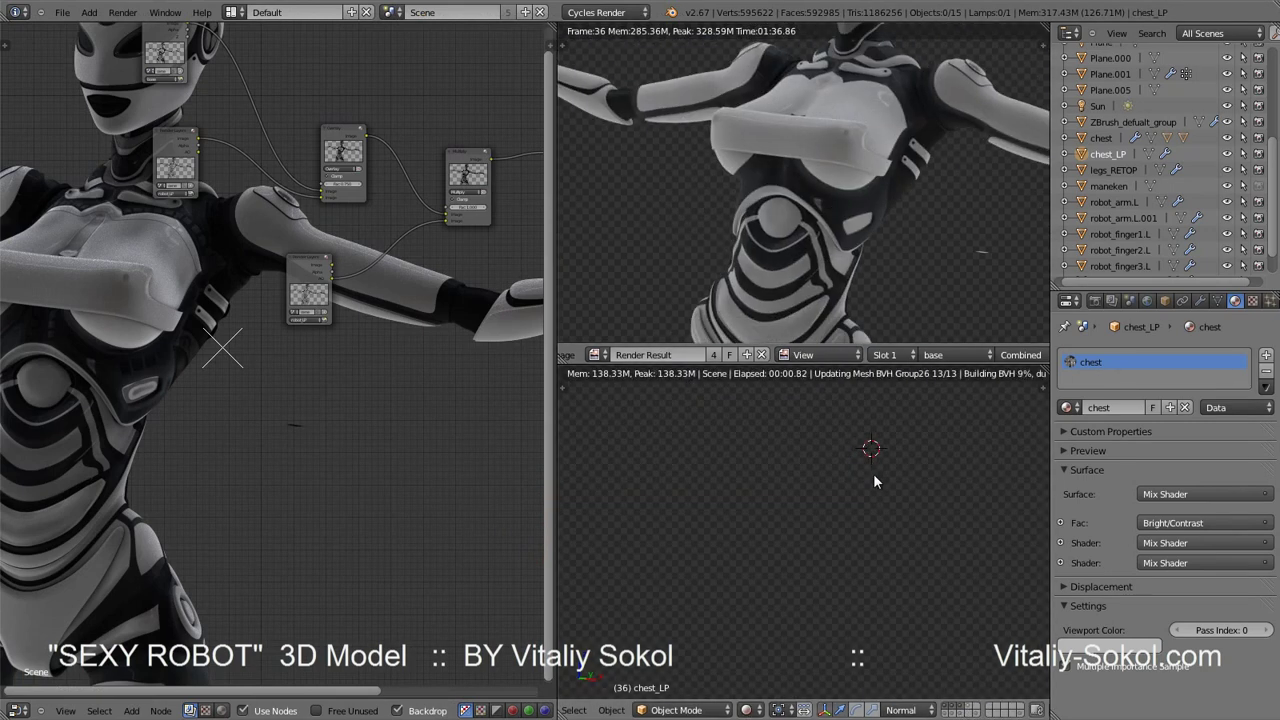
pyautogui.scroll(5, 880, 480)
pyautogui.keyDown('shift'); pyautogui.moveTo(889, 472); pyautogui.dragTo(899, 539, button='middle'); pyautogui.keyUp('shift')
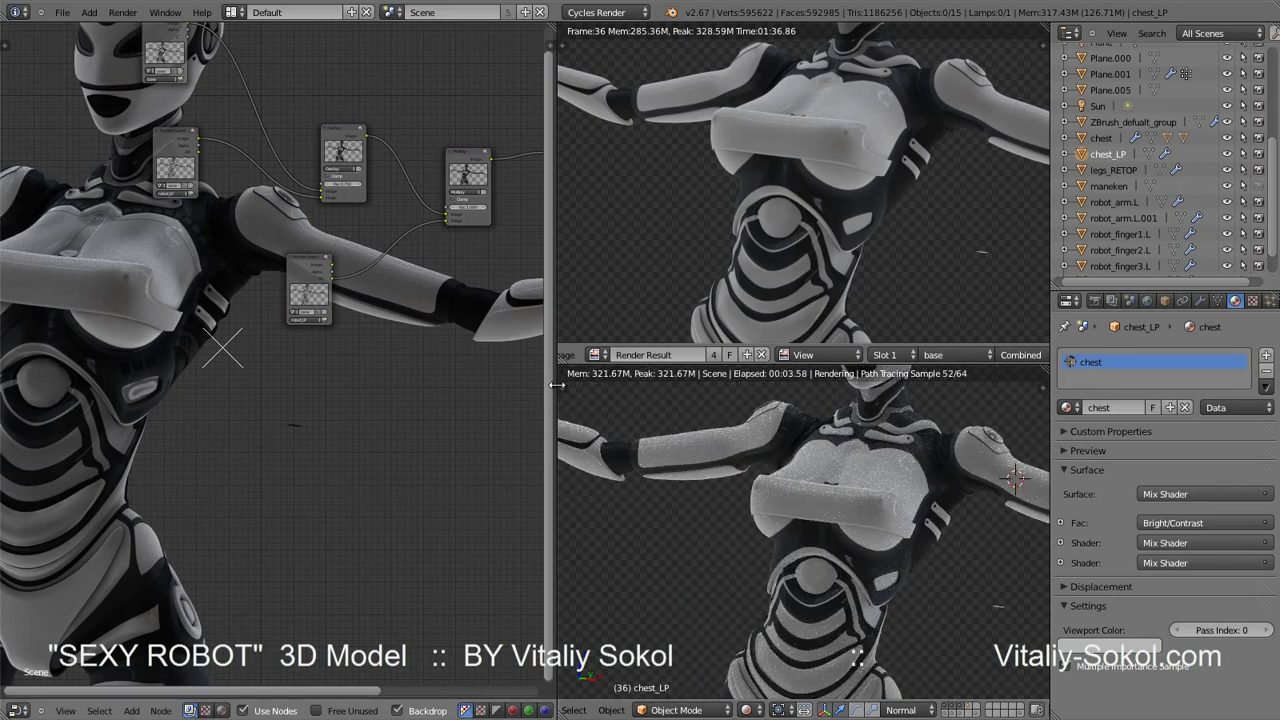
pyautogui.moveTo(551, 420); pyautogui.dragTo(378, 440)
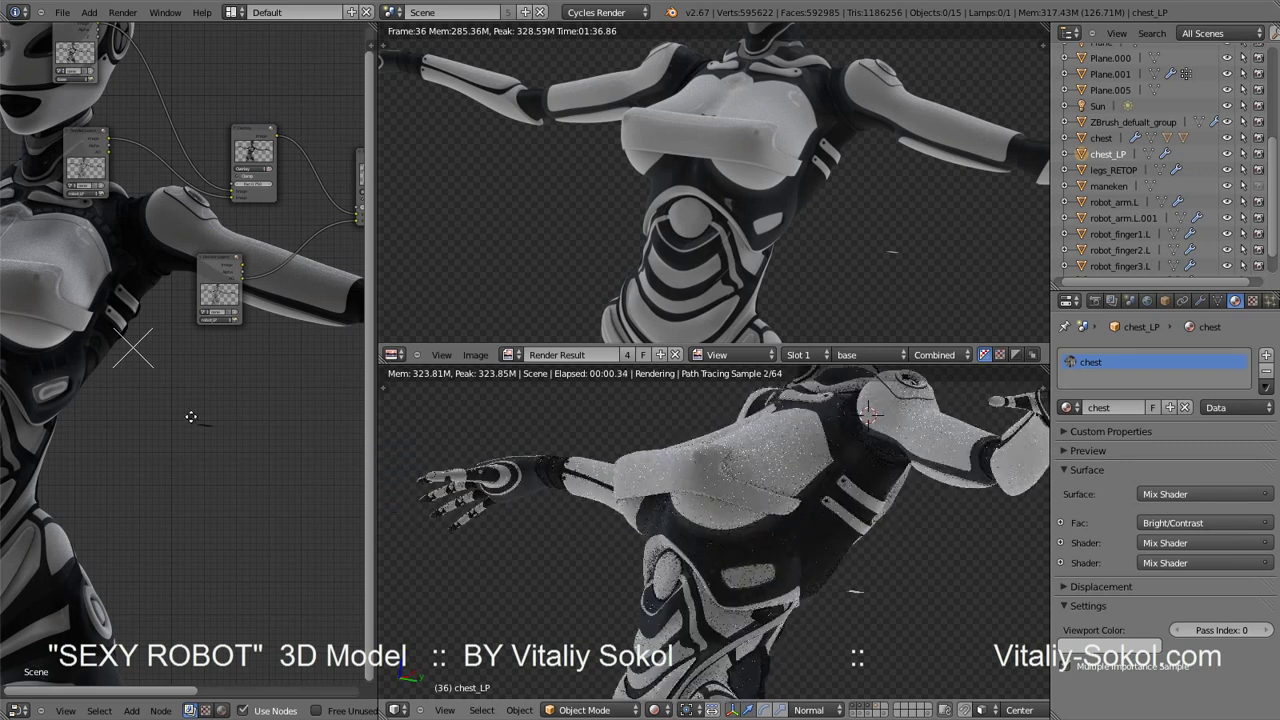
pyautogui.moveTo(75, 432)
pyautogui.mouseDown(button='middle')
pyautogui.moveTo(168, 427)
pyautogui.moveTo(330, 496)
pyautogui.mouseUp(button='middle')
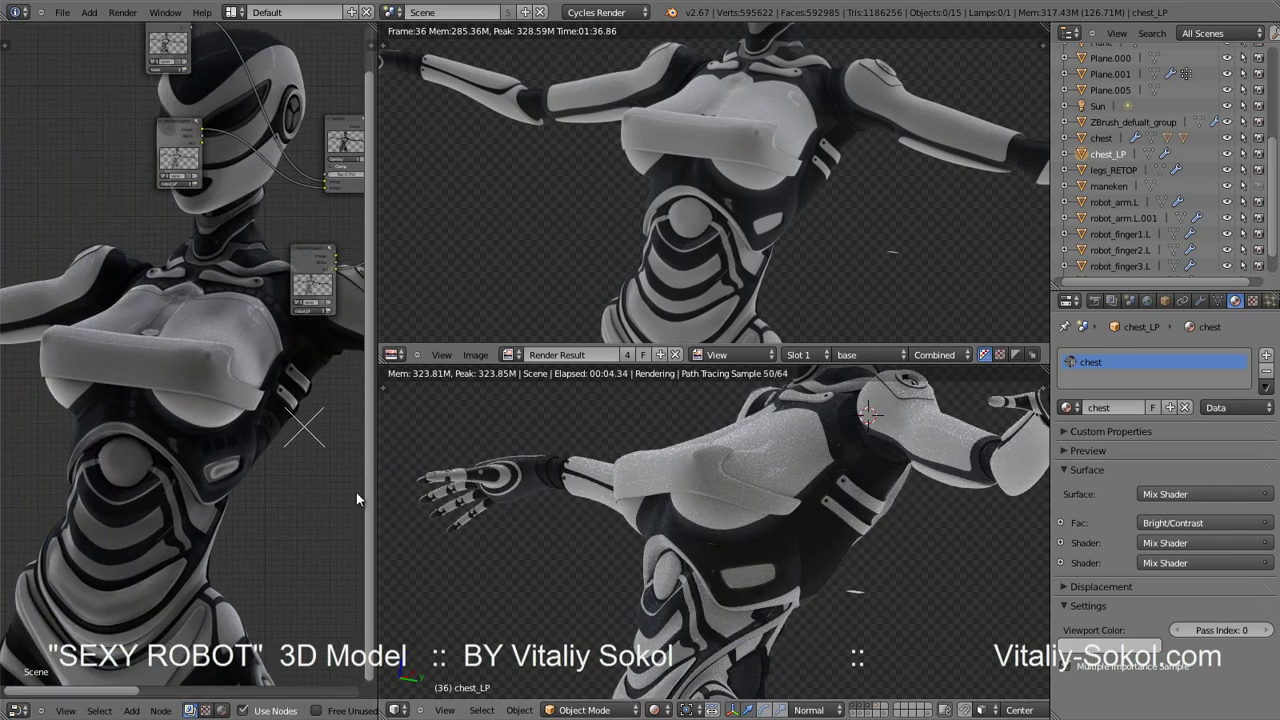
pyautogui.moveTo(232, 452)
pyautogui.mouseDown(button='middle')
pyautogui.moveTo(272, 408)
pyautogui.moveTo(271, 508)
pyautogui.moveTo(200, 386)
pyautogui.mouseUp(button='middle')
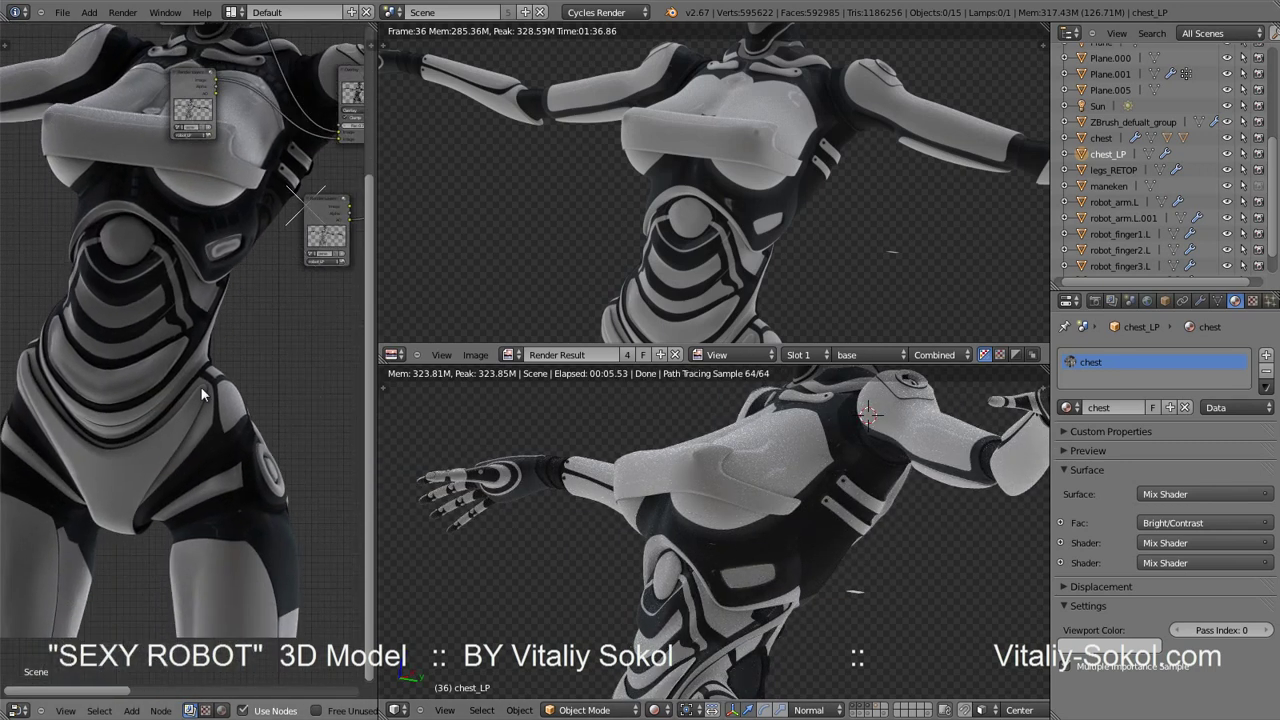
# Orbit the rendered preview to face the head and chest, then deselect all to show World settings
pyautogui.moveTo(600, 480); pyautogui.dragTo(741, 454, button='middle')
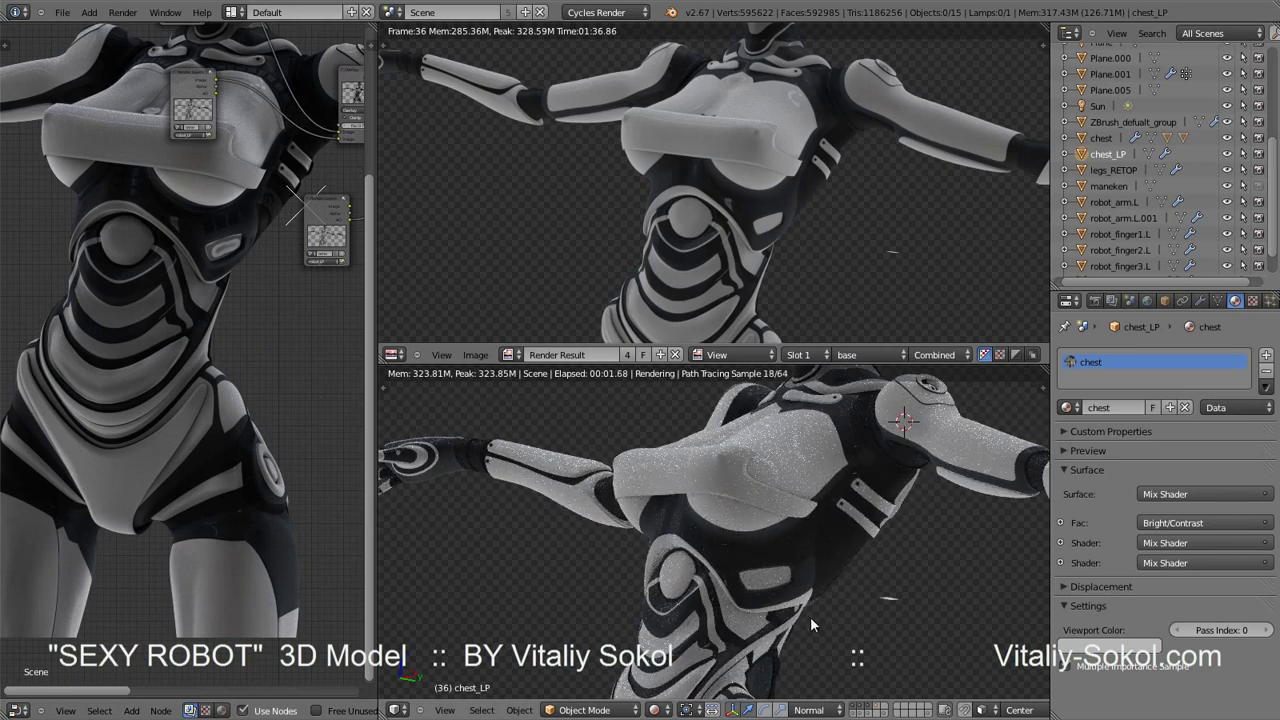
pyautogui.moveTo(810, 616)
pyautogui.mouseDown(button='middle')
pyautogui.moveTo(811, 461)
pyautogui.moveTo(849, 473)
pyautogui.moveTo(733, 586)
pyautogui.moveTo(792, 530)
pyautogui.moveTo(796, 456)
pyautogui.moveTo(927, 497)
pyautogui.moveTo(862, 548)
pyautogui.moveTo(807, 470)
pyautogui.mouseUp(button='middle')
pyautogui.keyDown('alt'); pyautogui.moveTo(240, 298); pyautogui.dragTo(229, 464, button='middle'); pyautogui.keyUp('alt')
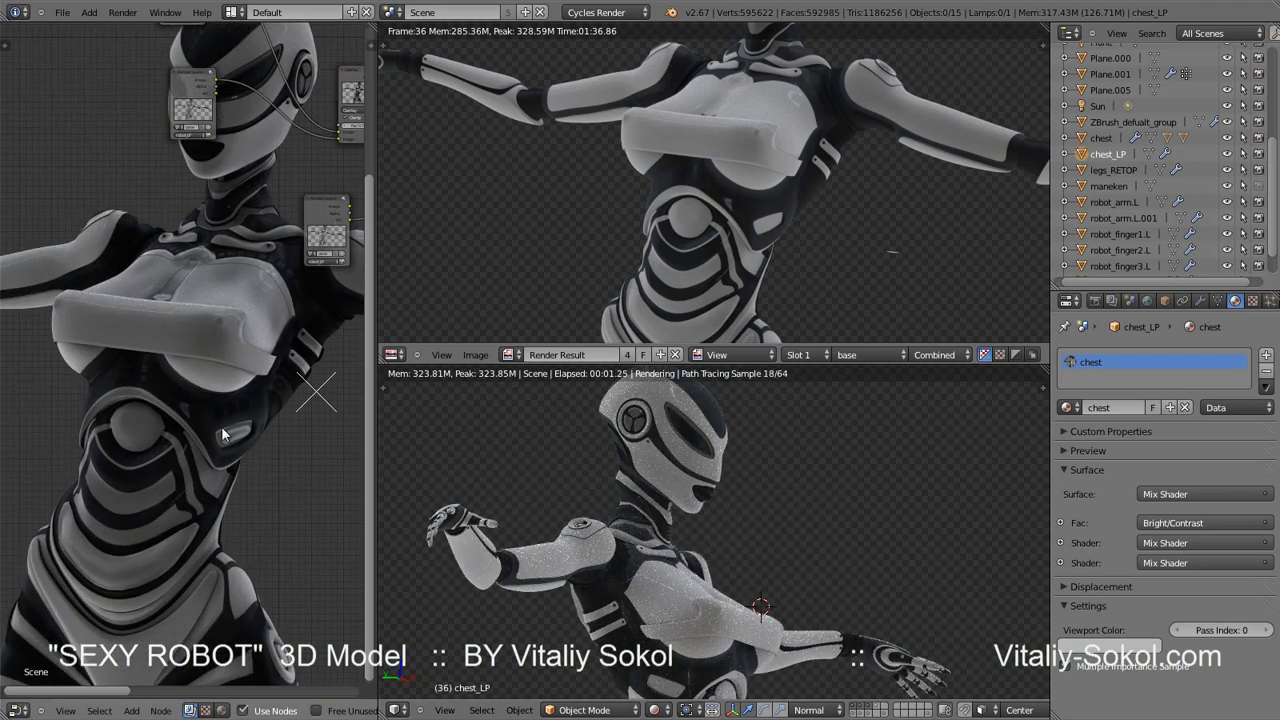
pyautogui.moveTo(506, 447)
pyautogui.mouseDown(button='middle')
pyautogui.moveTo(724, 495)
pyautogui.moveTo(710, 548)
pyautogui.moveTo(523, 525)
pyautogui.moveTo(684, 485)
pyautogui.moveTo(689, 529)
pyautogui.moveTo(684, 508)
pyautogui.moveTo(819, 498)
pyautogui.moveTo(823, 569)
pyautogui.moveTo(808, 507)
pyautogui.moveTo(756, 524)
pyautogui.moveTo(873, 525)
pyautogui.moveTo(700, 505)
pyautogui.moveTo(726, 484)
pyautogui.moveTo(709, 476)
pyautogui.moveTo(804, 407)
pyautogui.moveTo(631, 390)
pyautogui.moveTo(550, 411)
pyautogui.moveTo(845, 335)
pyautogui.moveTo(851, 376)
pyautogui.moveTo(874, 336)
pyautogui.moveTo(892, 342)
pyautogui.mouseUp(button='middle')
pyautogui.scroll(2, 721, 456)
pyautogui.rightClick(630, 623)
pyautogui.keyDown('shift'); pyautogui.rightClick(630, 623); pyautogui.keyUp('shift')
# Maximize the Cycles preview and orbit the robot from a side angle round to the front
pyautogui.hotkey('ctrl', 'Up')
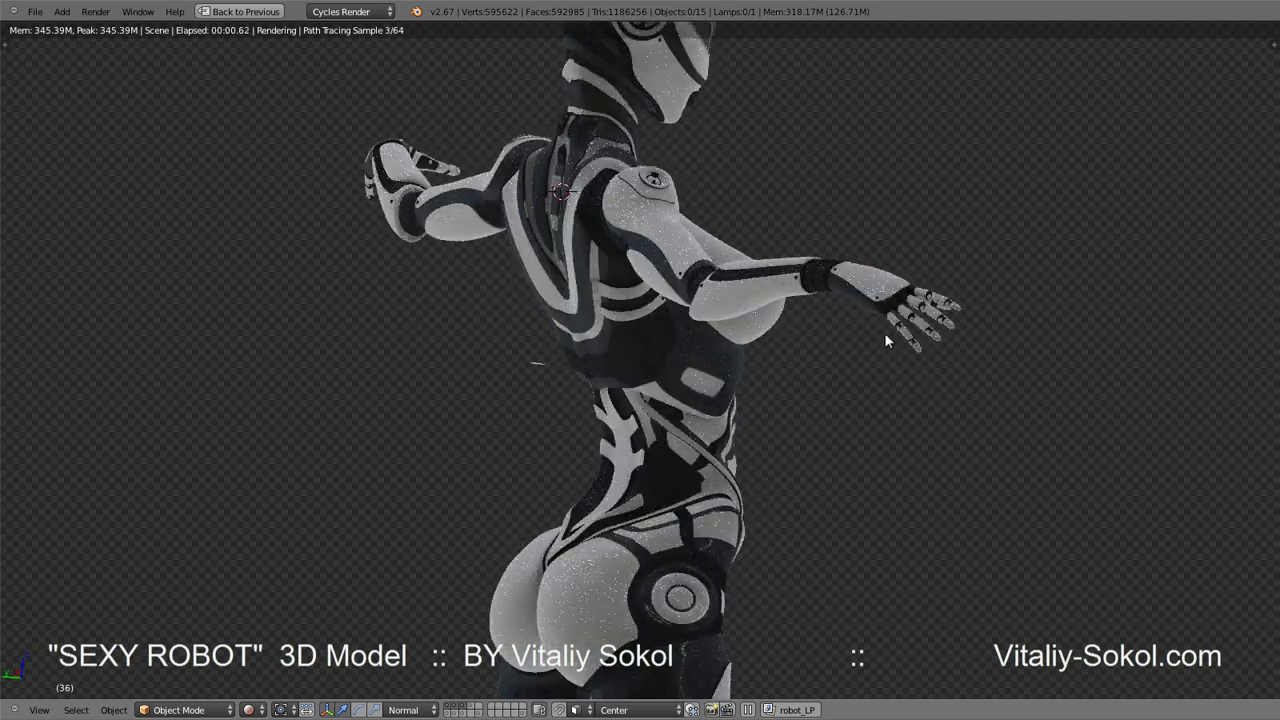
pyautogui.moveTo(935, 276); pyautogui.dragTo(843, 330, button='middle')
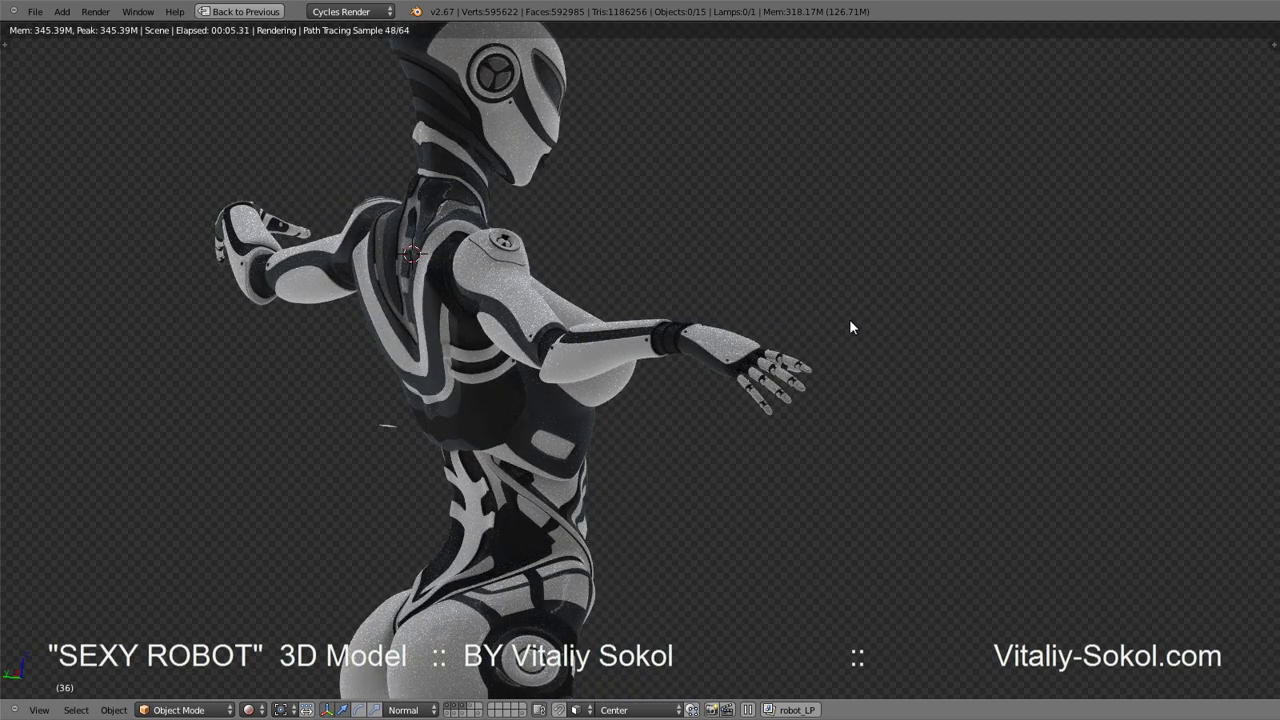
pyautogui.rightClick(850, 318)
pyautogui.moveTo(866, 312)
pyautogui.mouseDown(button='middle')
pyautogui.moveTo(778, 325)
pyautogui.moveTo(737, 354)
pyautogui.moveTo(852, 361)
pyautogui.moveTo(790, 337)
pyautogui.moveTo(780, 384)
pyautogui.moveTo(790, 356)
pyautogui.moveTo(672, 376)
pyautogui.moveTo(732, 397)
pyautogui.mouseUp(button='middle')
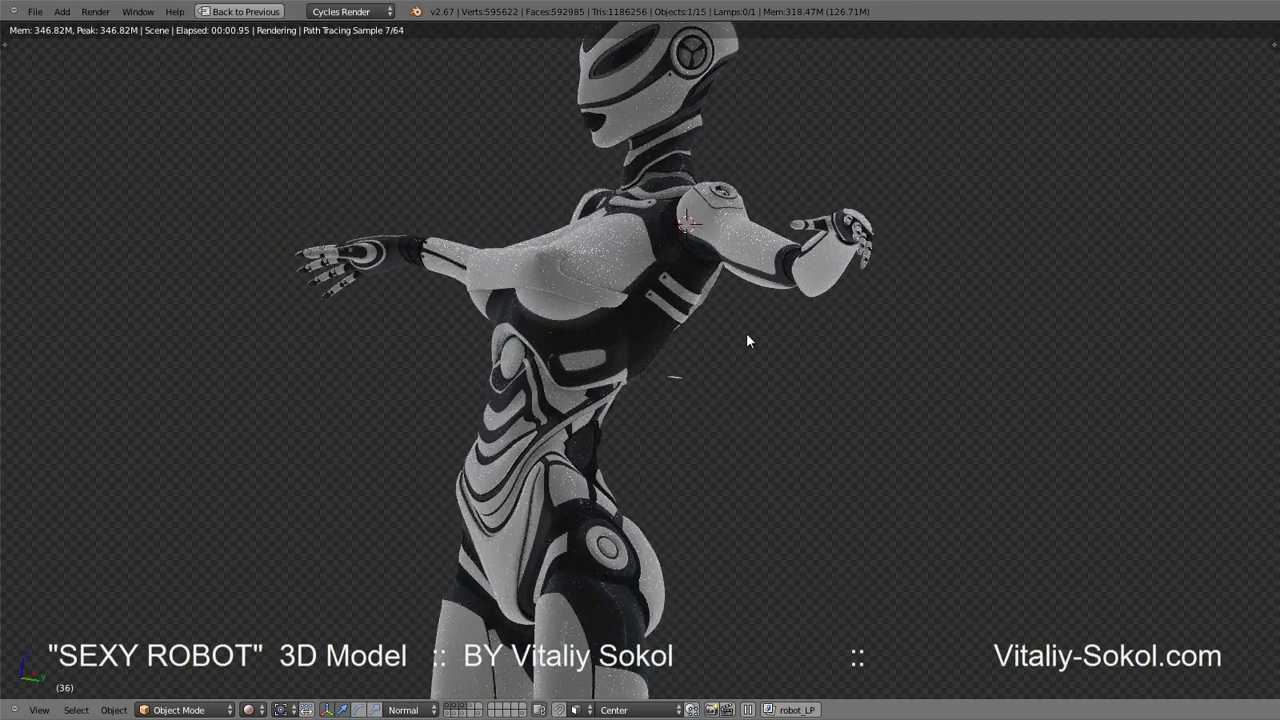